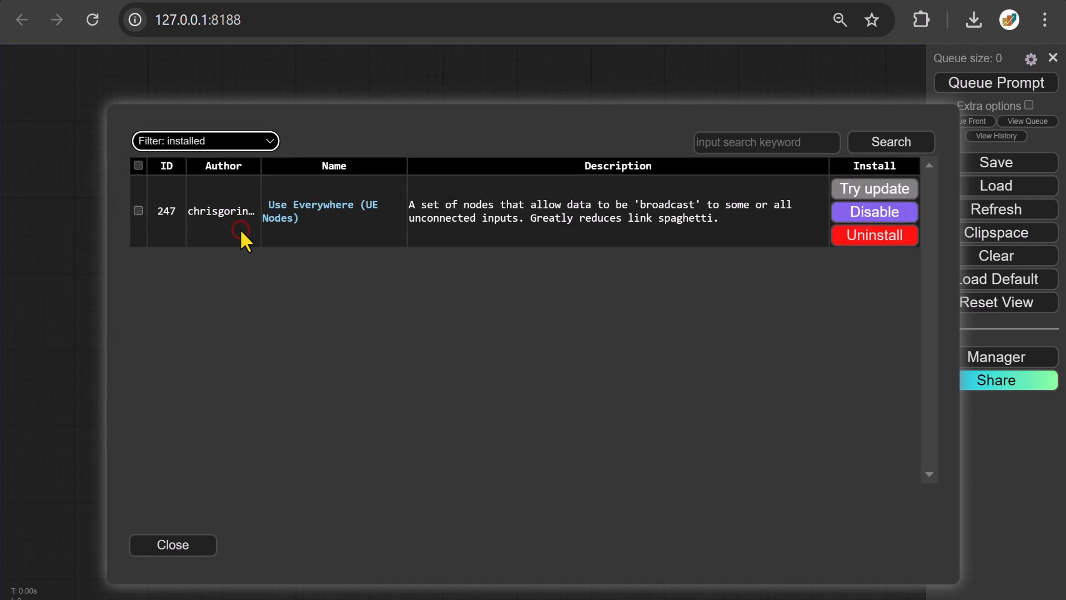
Close the installed custom nodes list and the manager menu, and load the default workflow.
left_click_drag(312, 219, 264, 206)
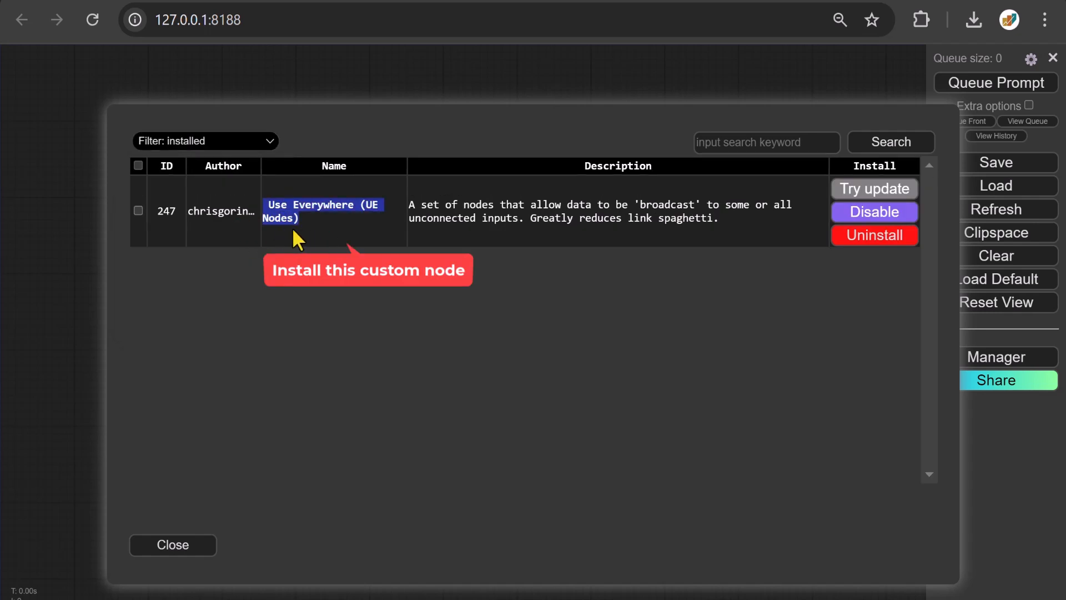
left_click(187, 546)
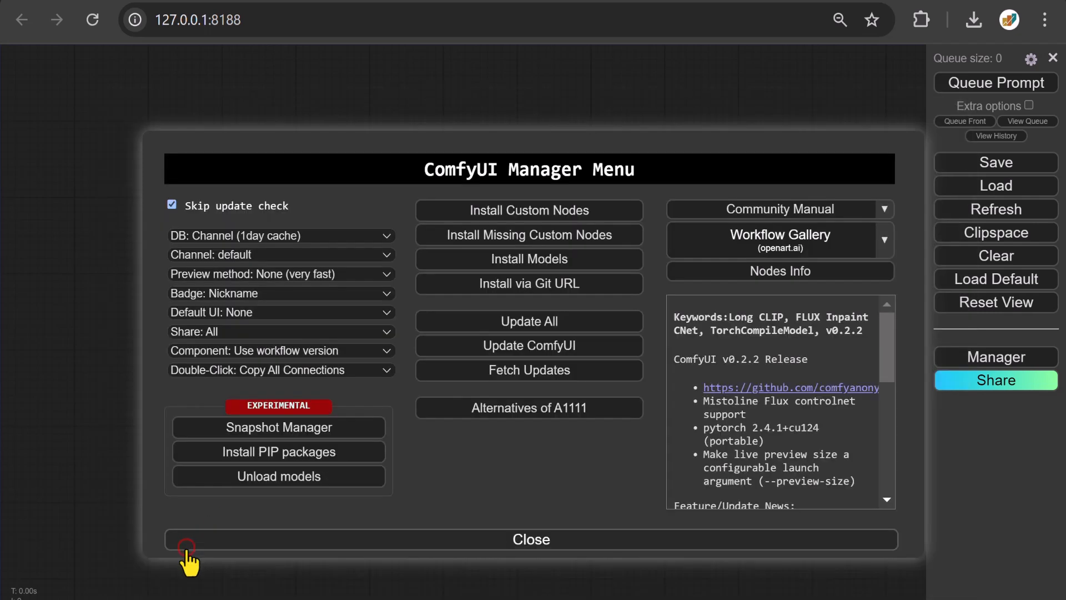
left_click(441, 540)
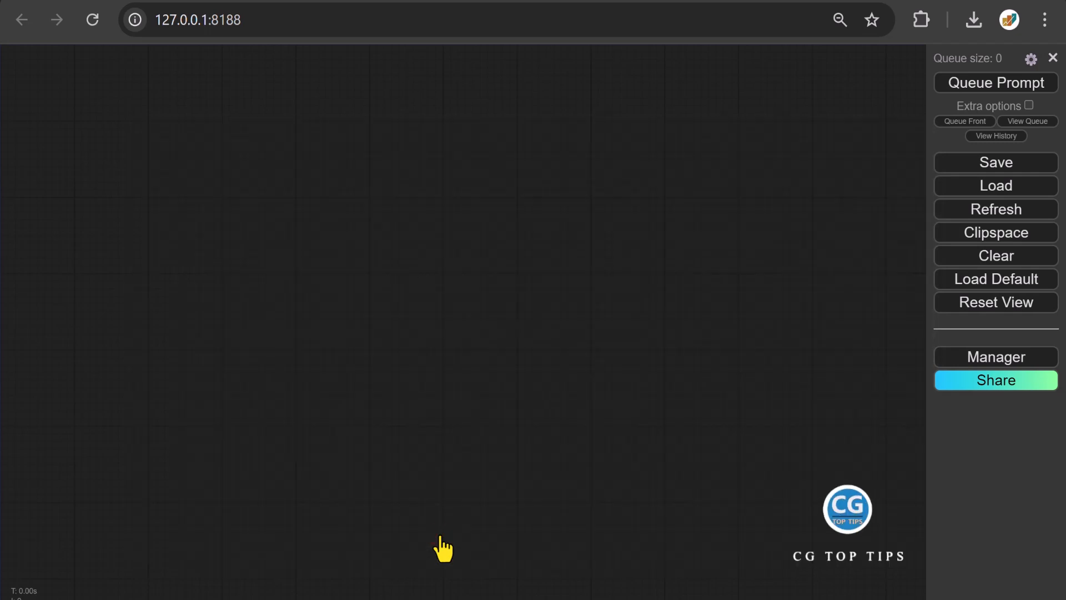
left_click(967, 279)
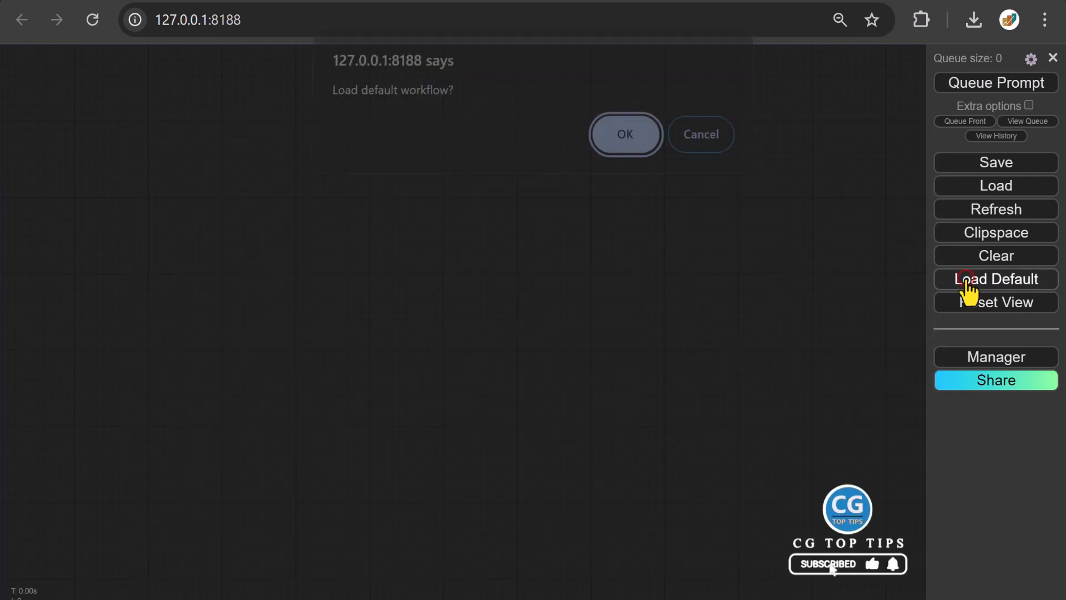
left_click(637, 148)
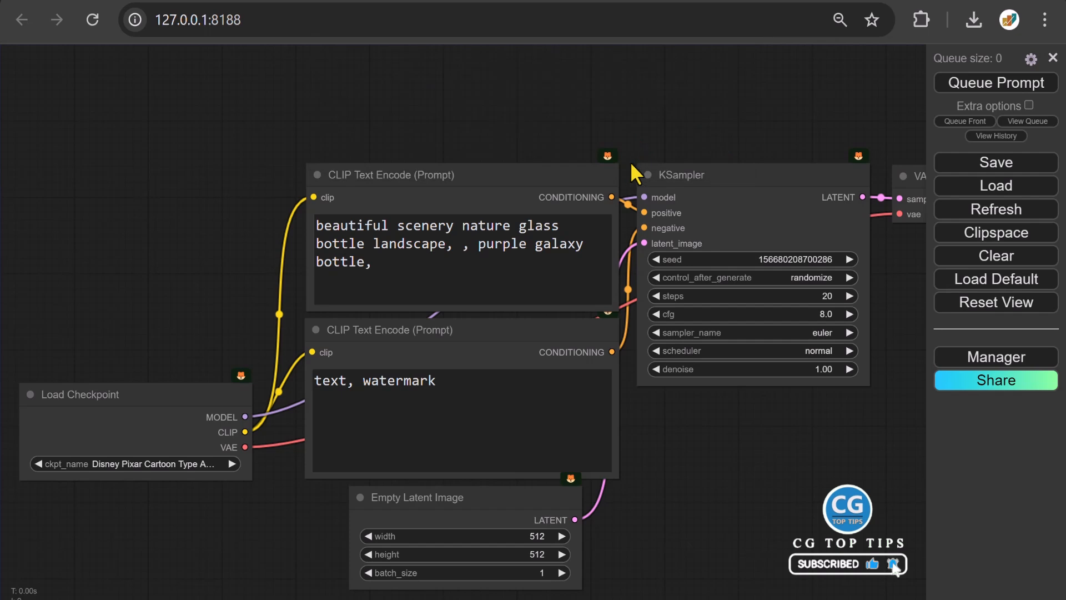
Move the Load Checkpoint node farther from the prompt nodes and disconnect all links from its MODEL and CLIP outputs.
left_click_drag(191, 341, 658, 308)
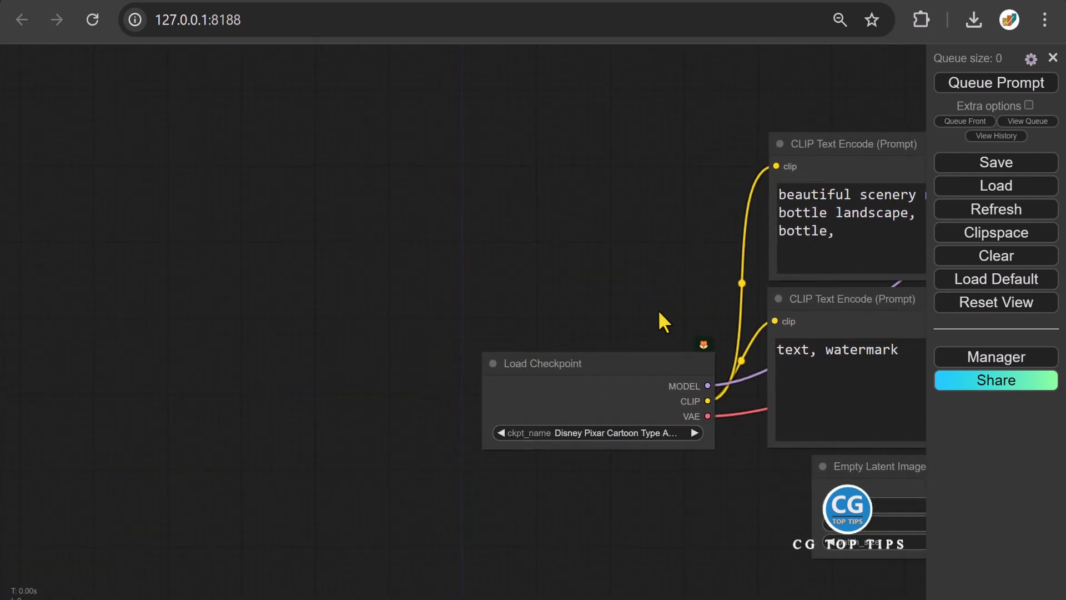
left_click_drag(647, 368, 356, 242)
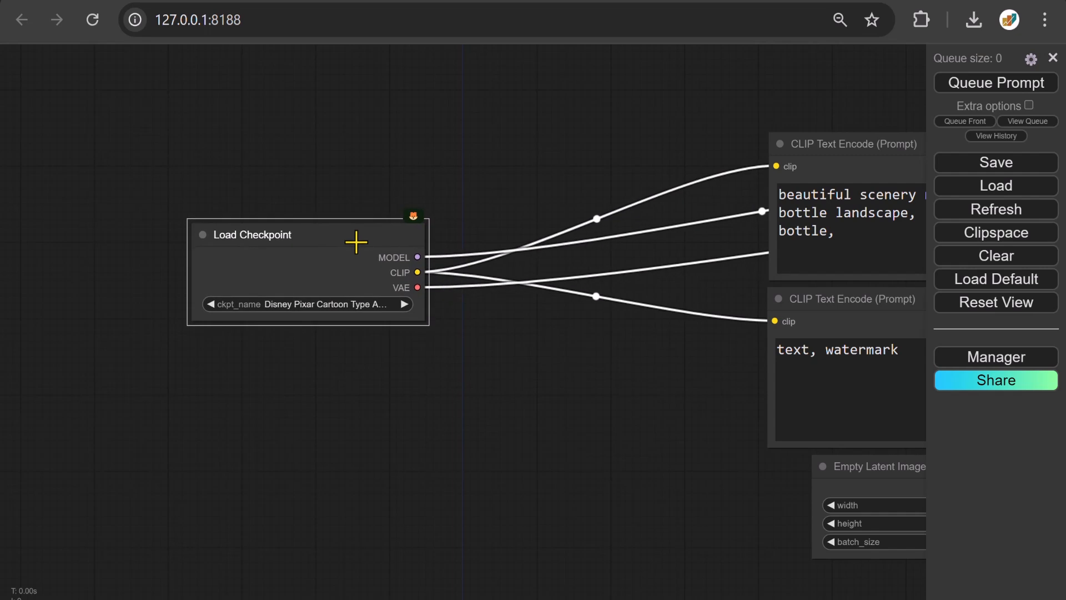
right_click(416, 257)
left_click(439, 257)
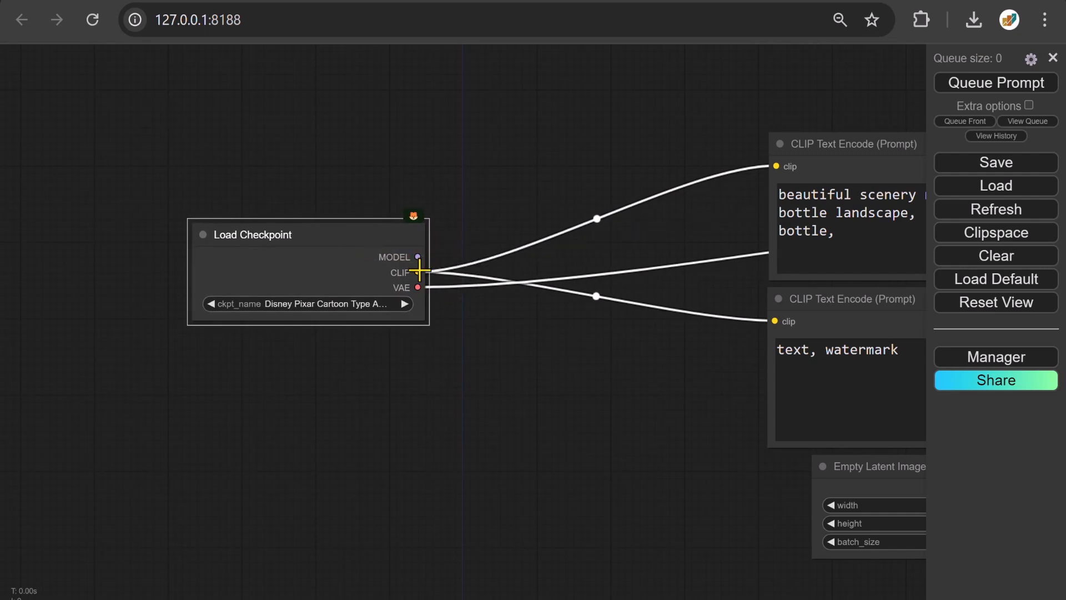
right_click(420, 270)
left_click(421, 270)
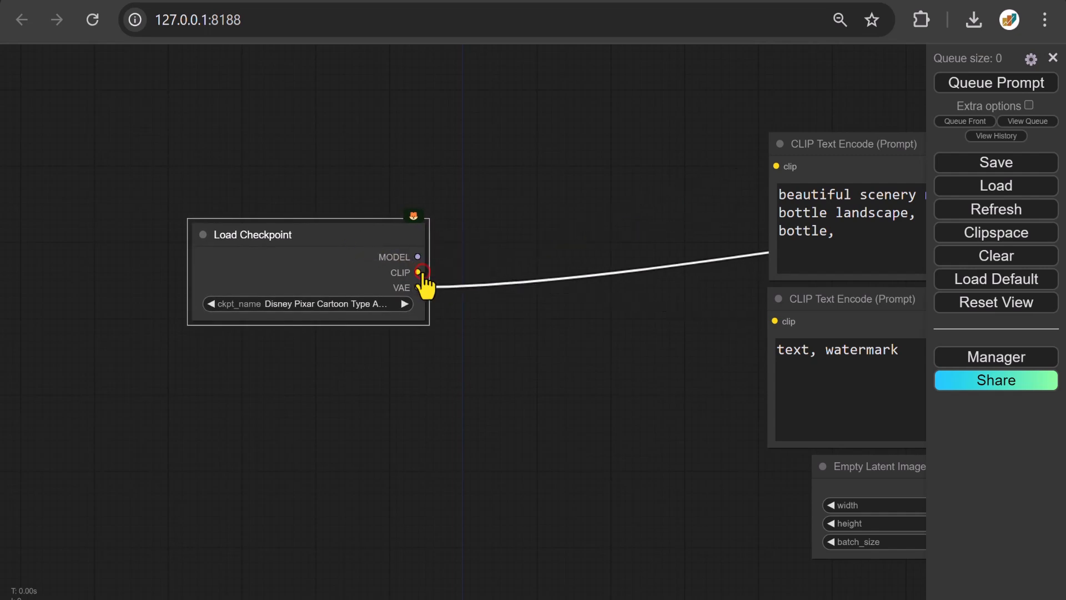
Add a Load LoRA node and place it between the Load Checkpoint and CLIP Text Encode nodes.
double_click(520, 226)
type("load lora")
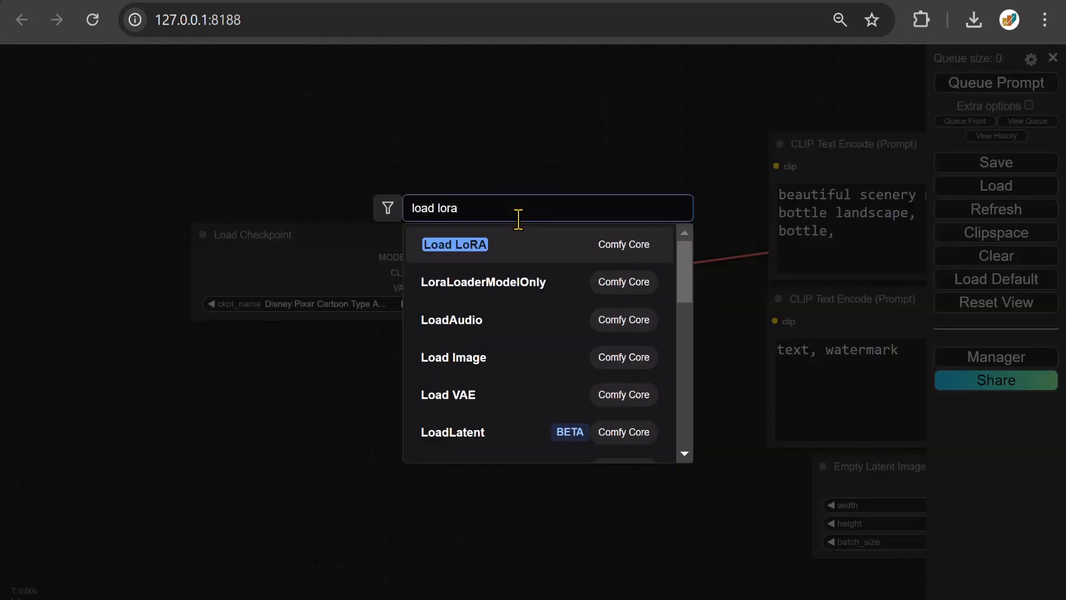
left_click(455, 254)
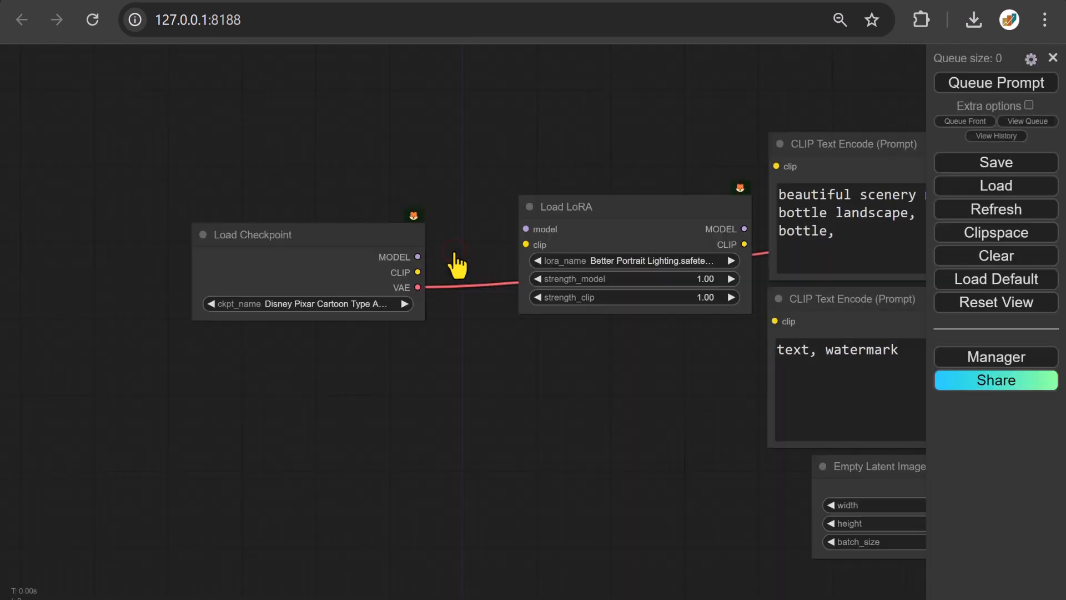
left_click_drag(631, 207, 575, 214)
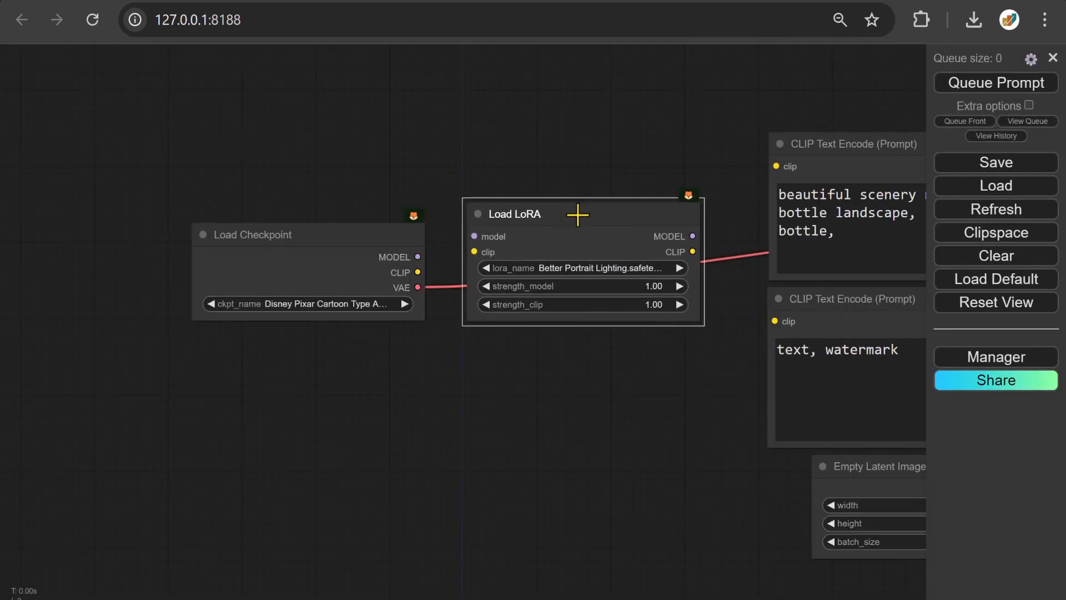
Route the checkpoint's MODEL and CLIP through Load LoRA, linking its CLIP to both prompt nodes and its MODEL to the KSampler.
left_click_drag(418, 256, 450, 261)
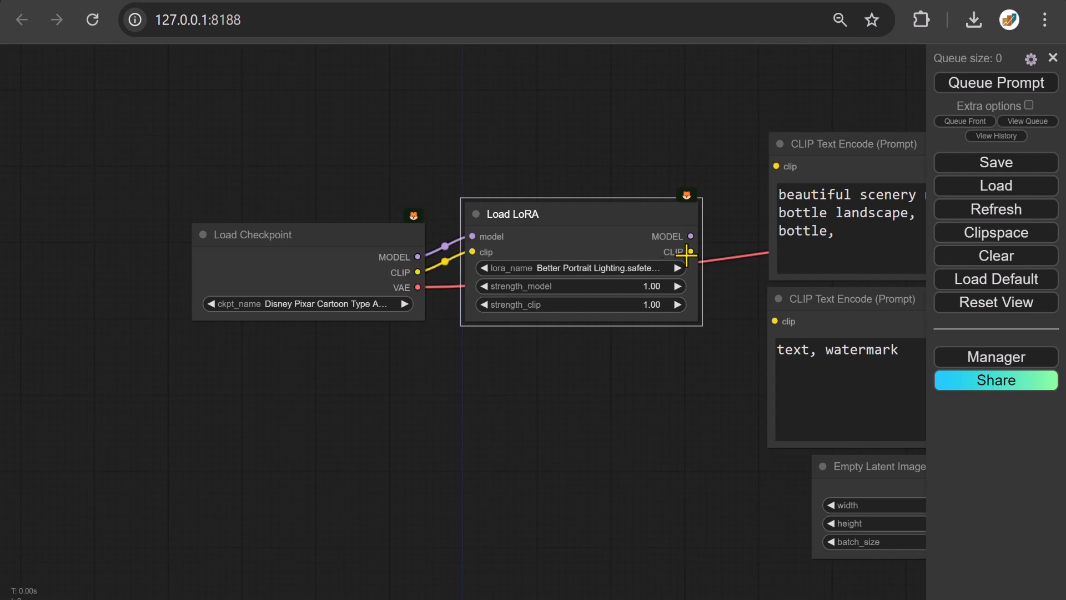
left_click_drag(691, 252, 777, 166)
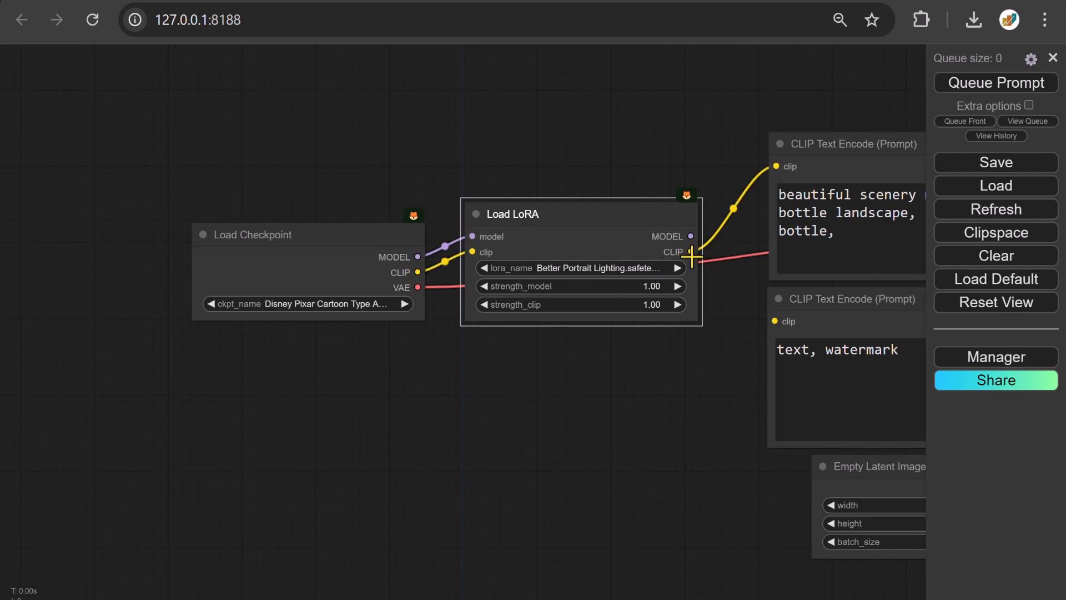
left_click_drag(691, 257, 767, 318)
left_click_drag(726, 393, 167, 449)
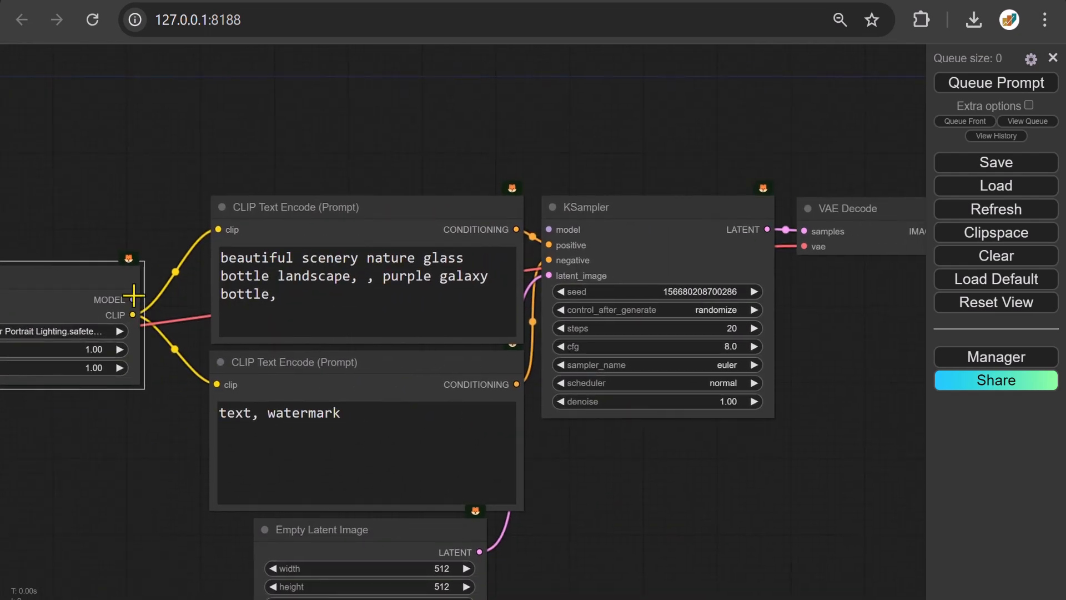
left_click_drag(133, 300, 553, 227)
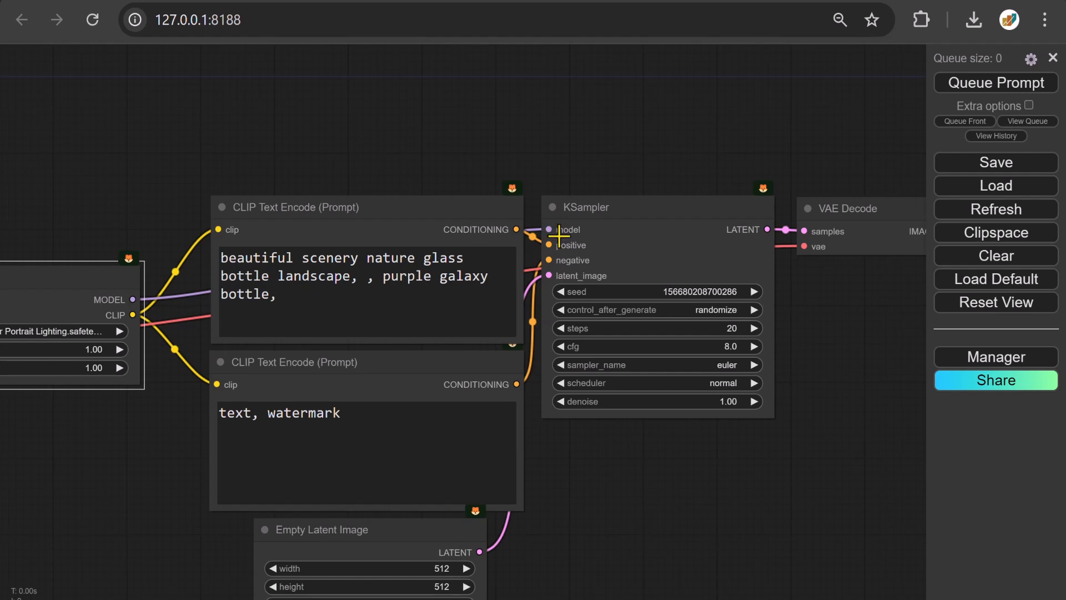
Remove the Save Image node from the end of the workflow.
left_click_drag(851, 362, 425, 285)
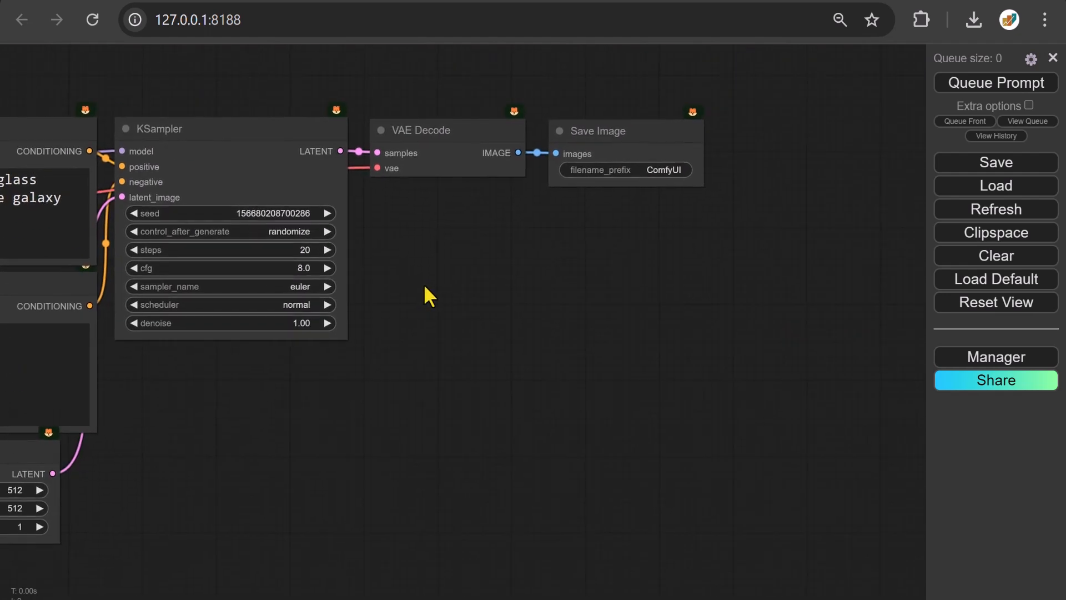
left_click(594, 135)
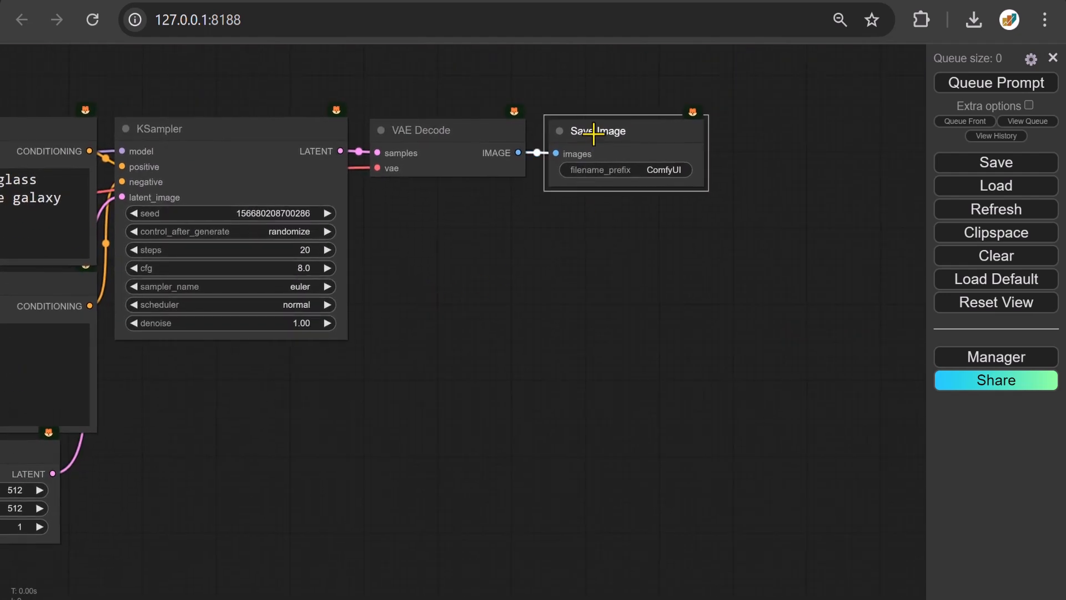
right_click(594, 135)
left_click(616, 446)
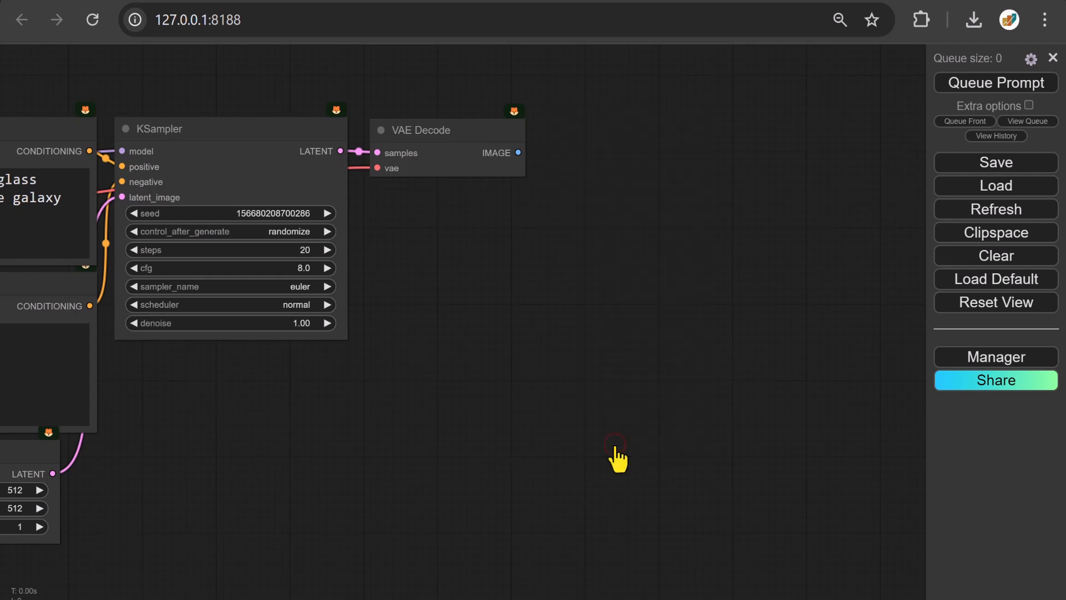
Add an Anything Everywhere node to the VAE Decode IMAGE output, collapse it and place it beside VAE Decode.
left_click_drag(521, 160, 569, 146)
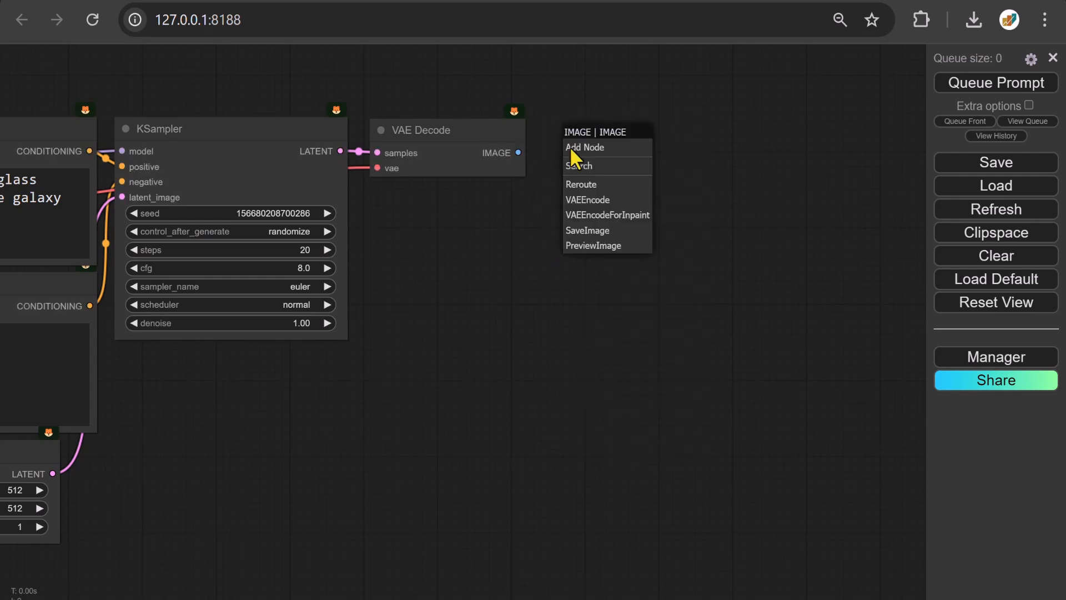
left_click(579, 162)
type("every")
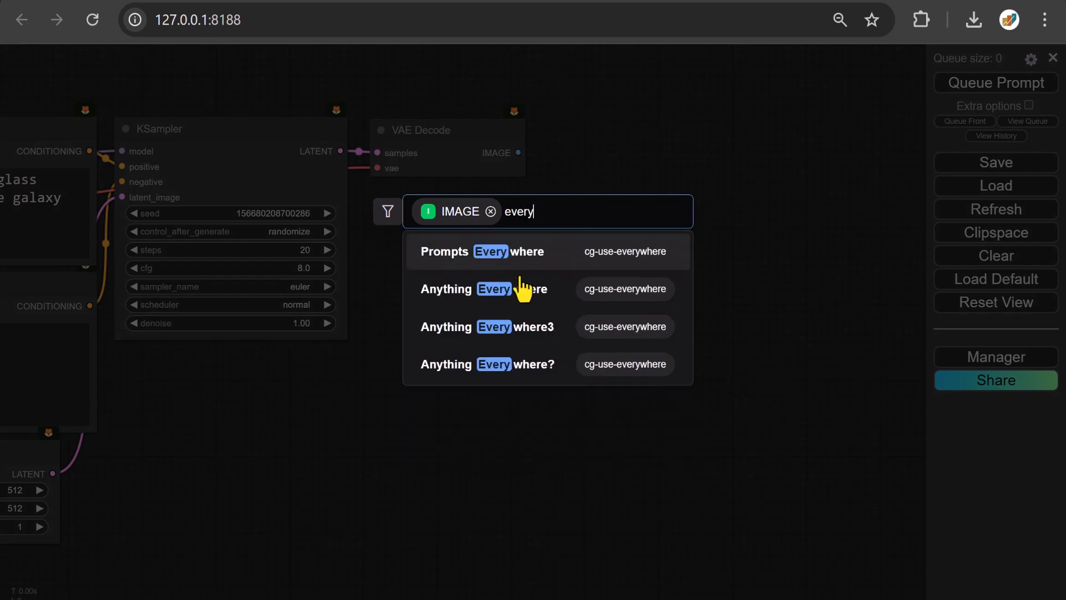
left_click(475, 304)
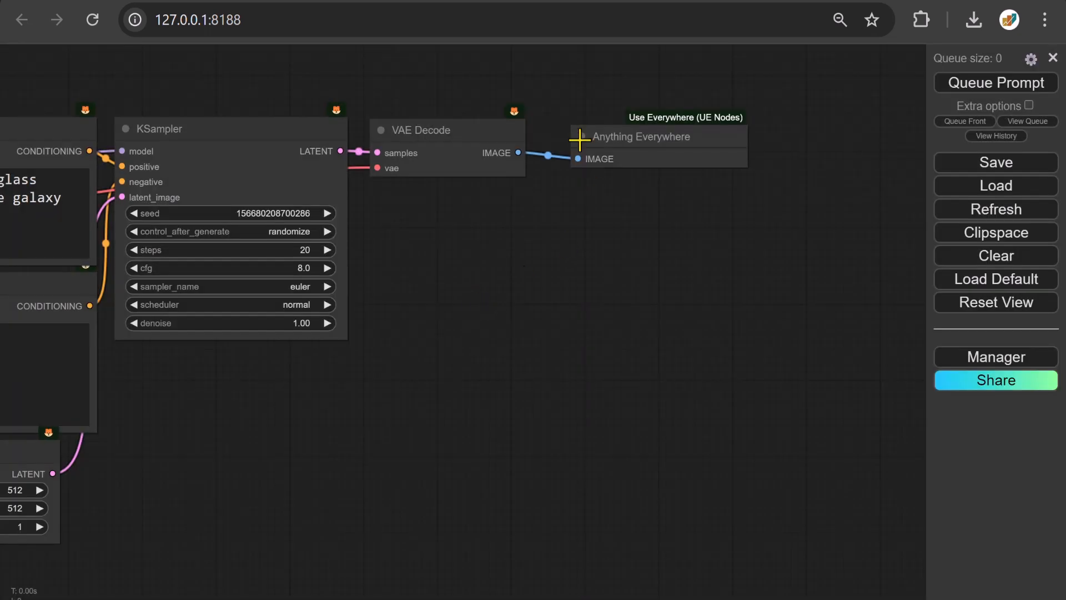
left_click(581, 139)
left_click_drag(611, 139, 596, 152)
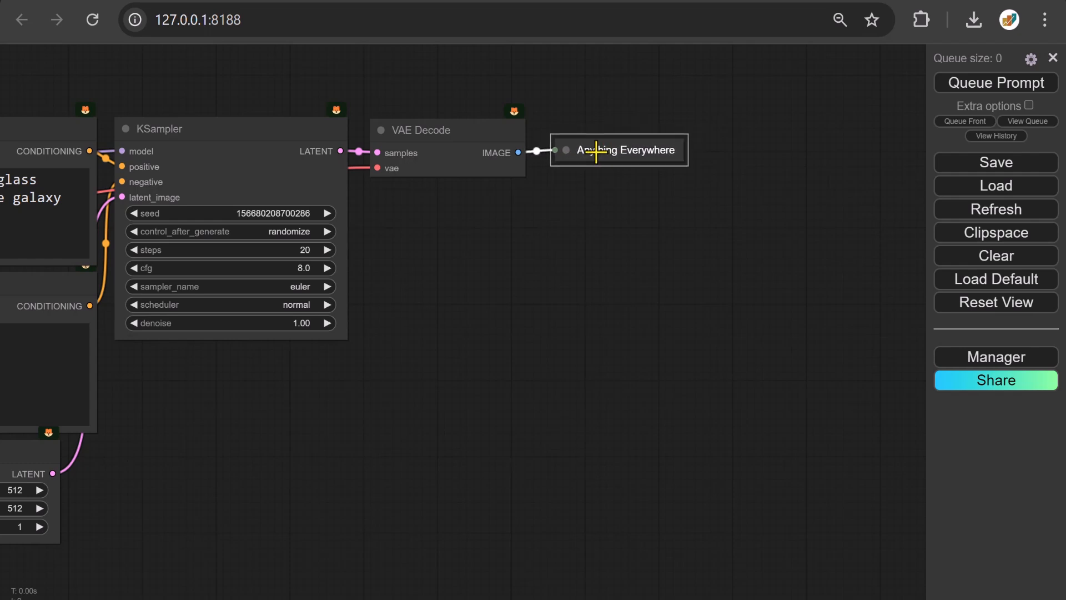
Add a group around the whole workflow and fit it to all the nodes from Load Checkpoint to Anything Everywhere.
scroll(596, 151, "down", 5)
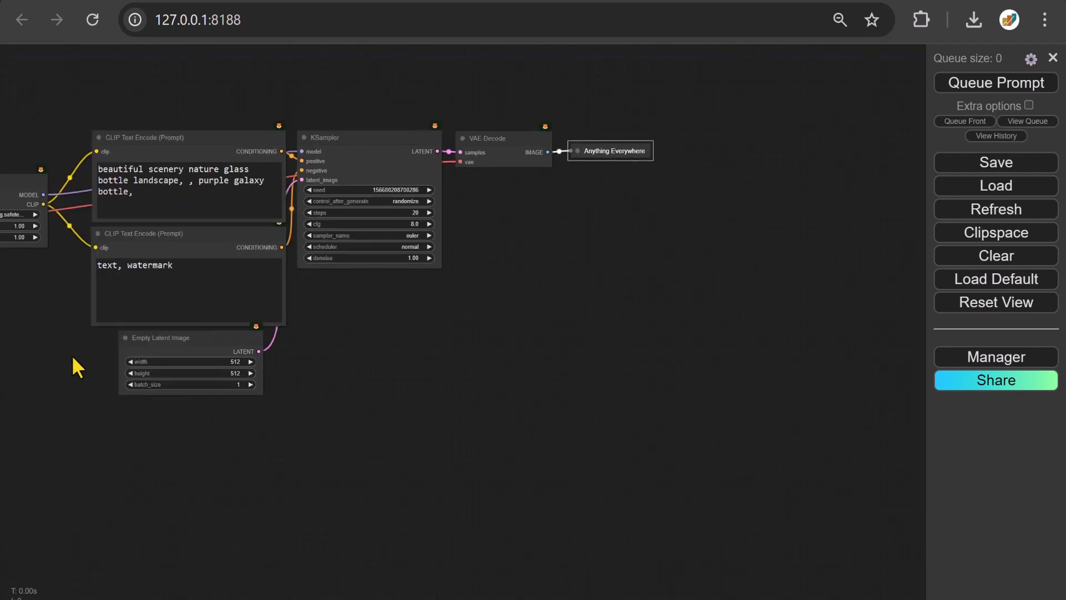
left_click_drag(73, 357, 285, 465)
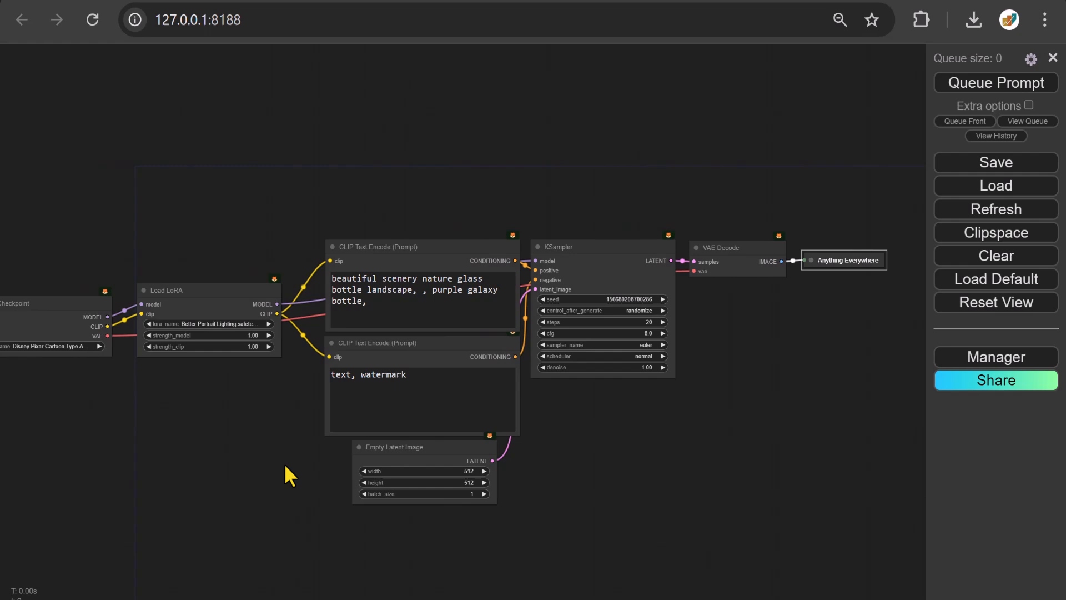
right_click(33, 177)
left_click(49, 194)
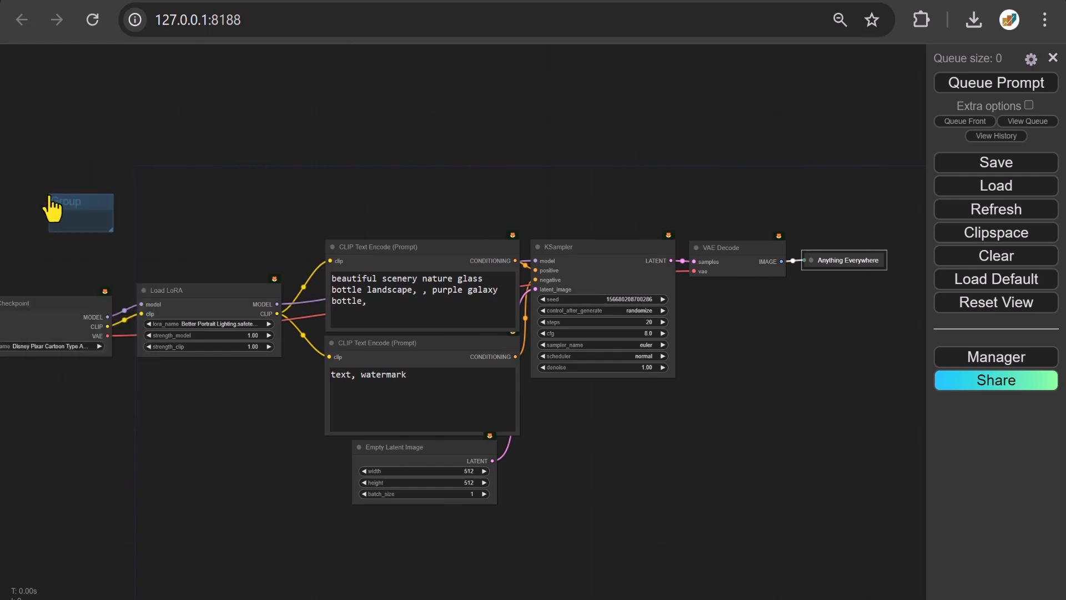
left_click_drag(112, 229, 861, 524)
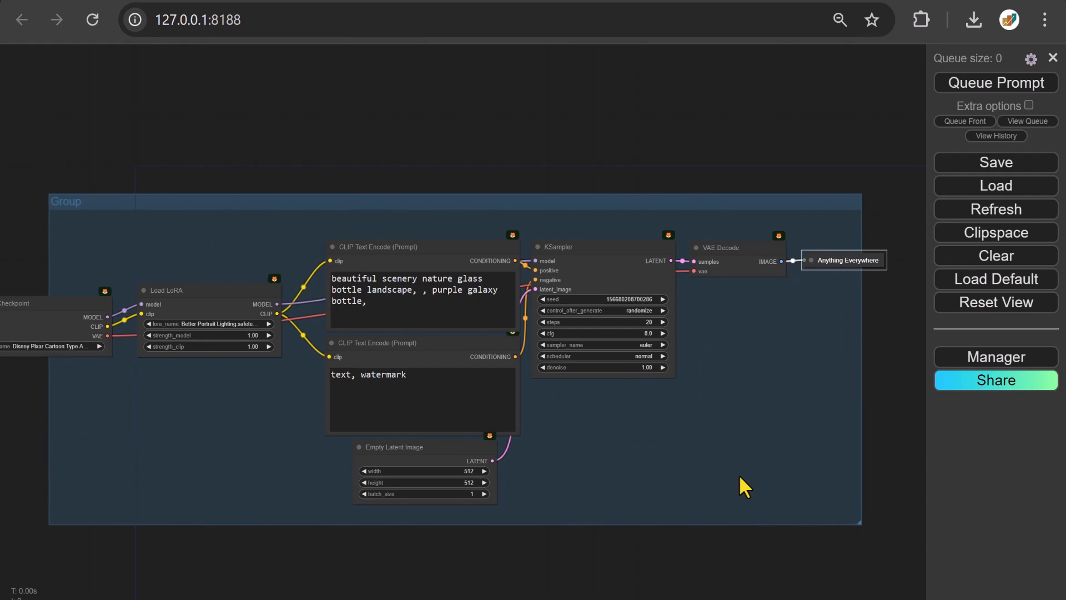
right_click(572, 202)
left_click(596, 284)
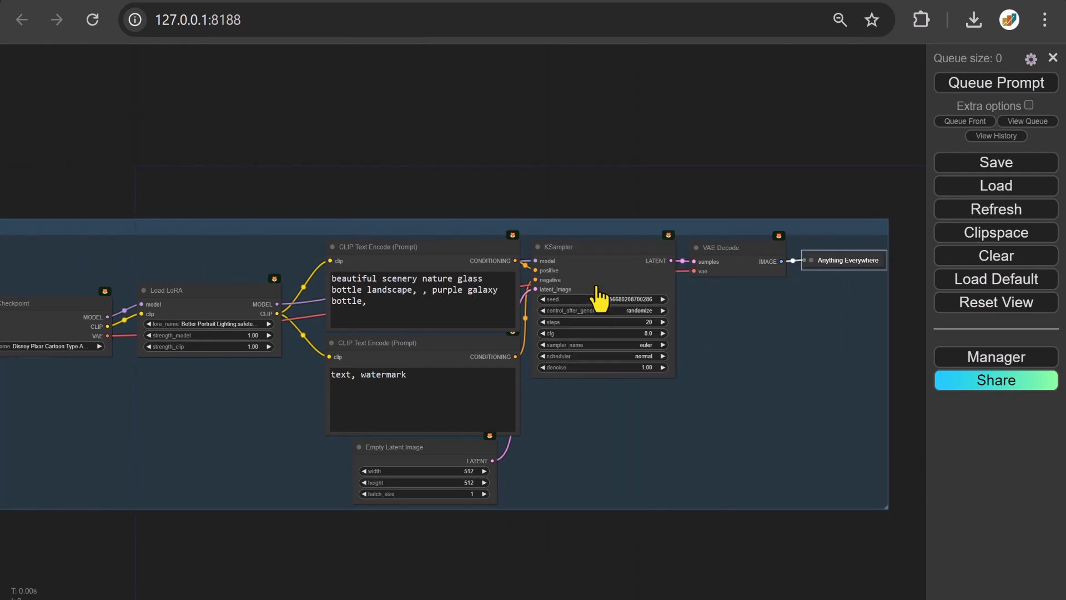
Rename the group as "SD or SDXL LoRA Workflow".
left_click_drag(313, 195, 475, 185)
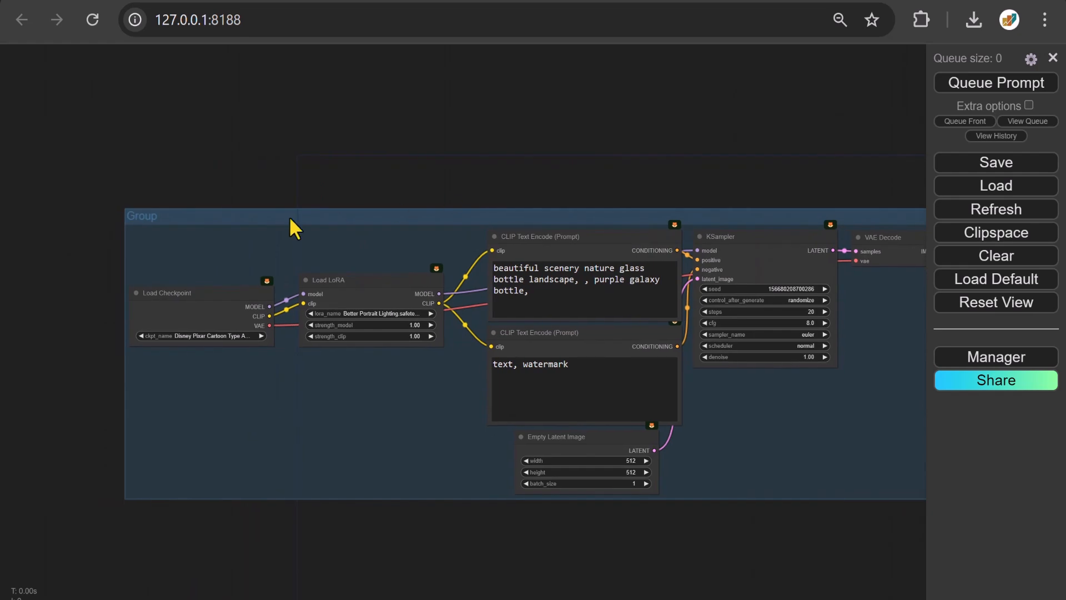
double_click(143, 219)
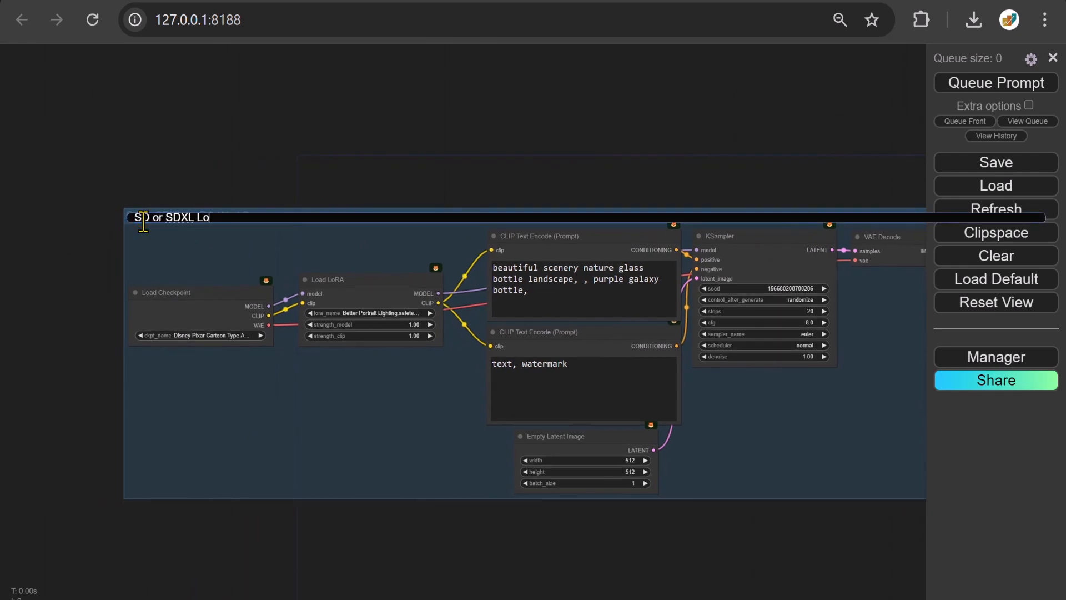
type("SD or SDXL LoRA Workflow")
key("Return")
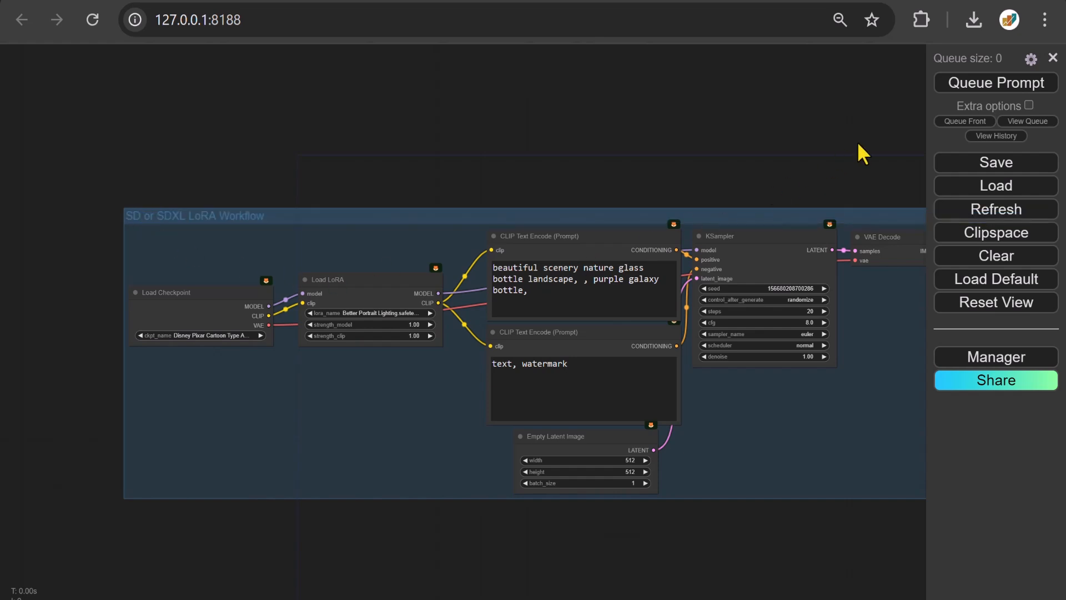
Add a SamplerCustomAdvanced node on the empty canvas well to the right of the SD or SDXL LoRA Workflow group.
left_click_drag(859, 142, 109, 159)
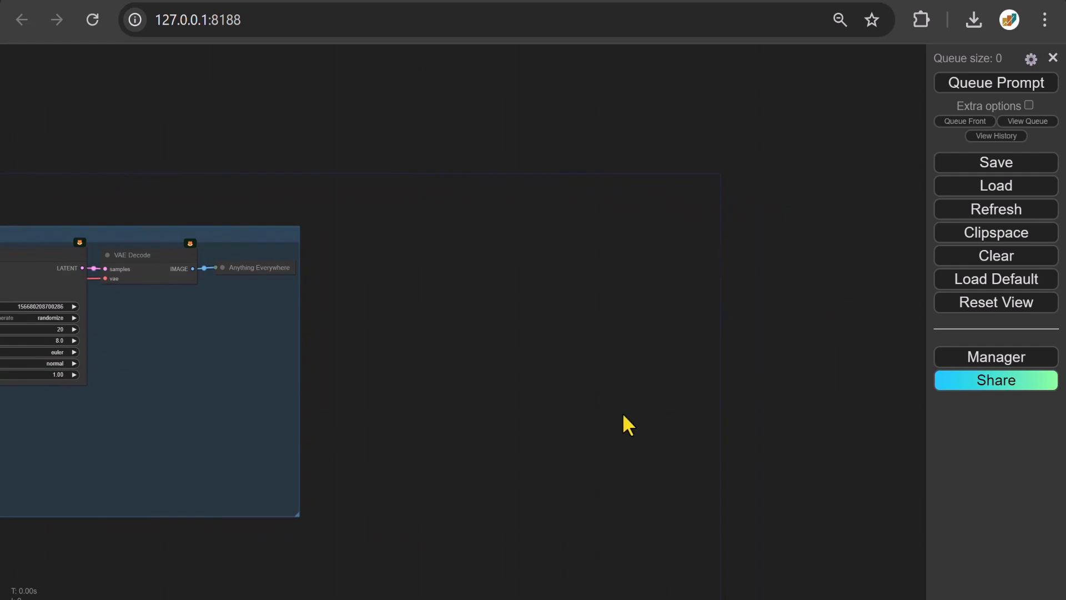
left_click_drag(774, 417, 409, 368)
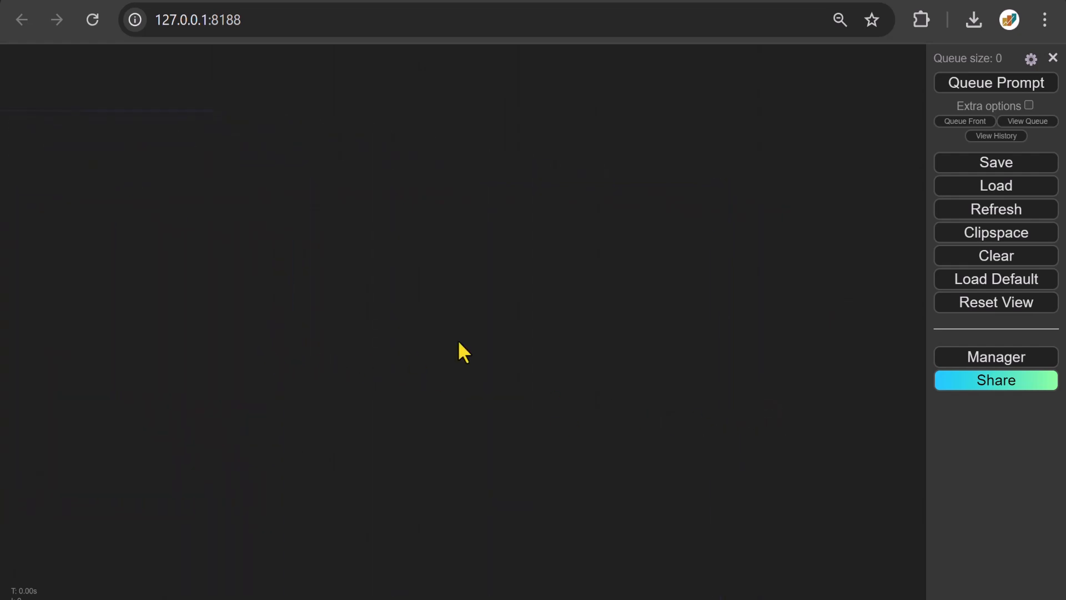
double_click(542, 226)
type("S")
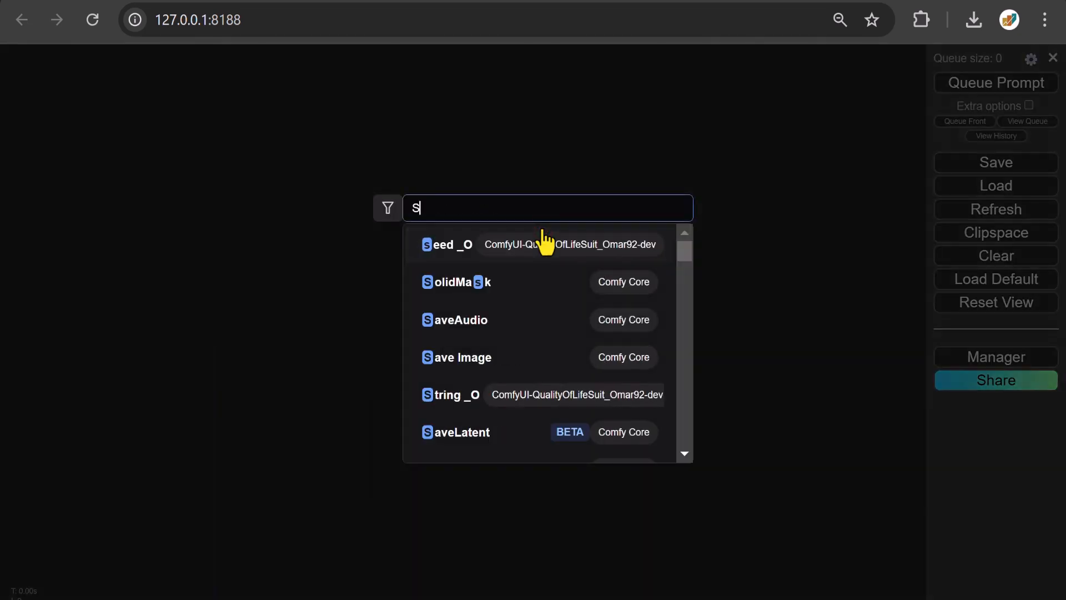
type("amplerCustom")
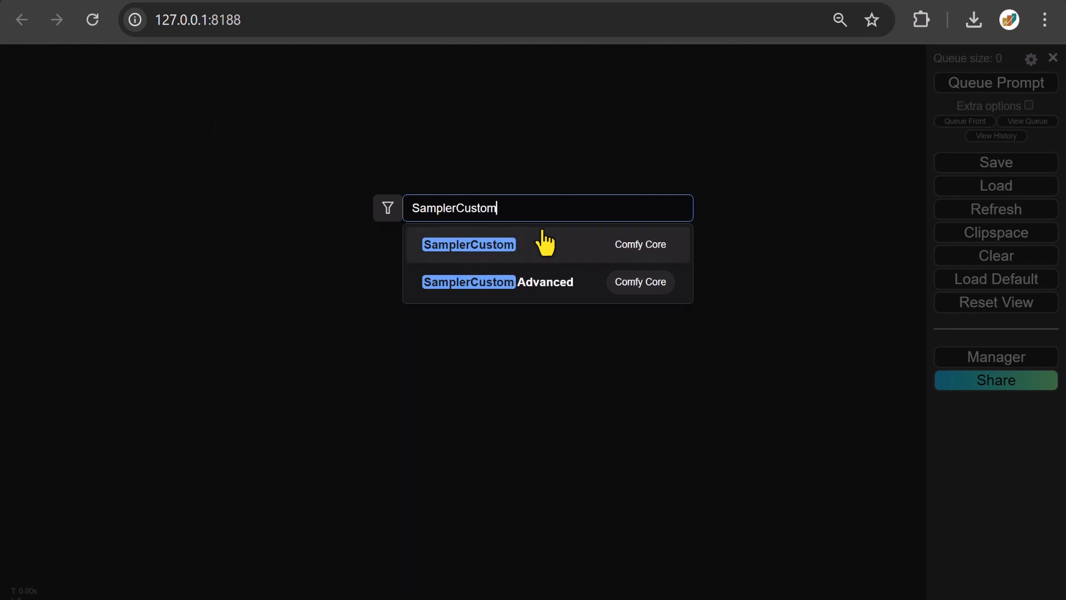
left_click(481, 287)
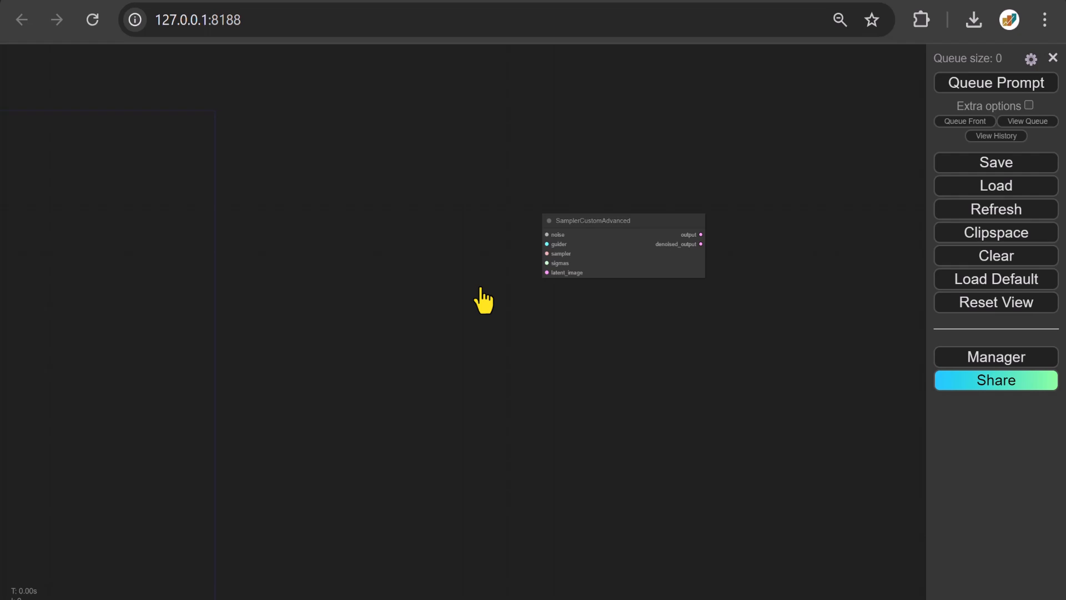
Add a RandomNoise node to the noise input of SamplerCustomAdvanced and place it above and to the left of the sampler.
scroll(481, 288, "up", 4)
left_click_drag(481, 288, 536, 409)
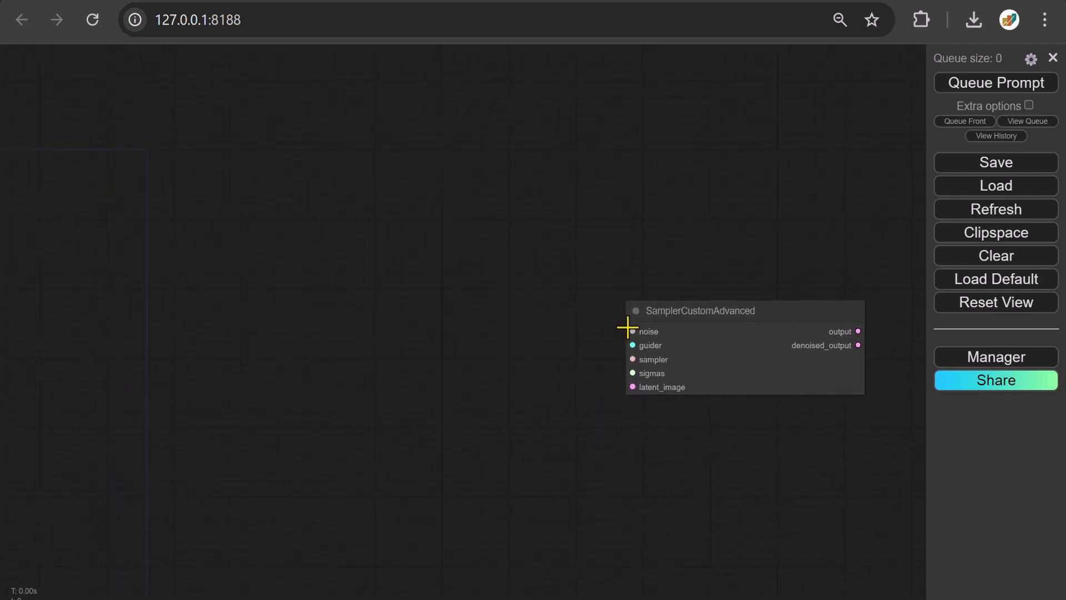
left_click_drag(628, 327, 463, 78)
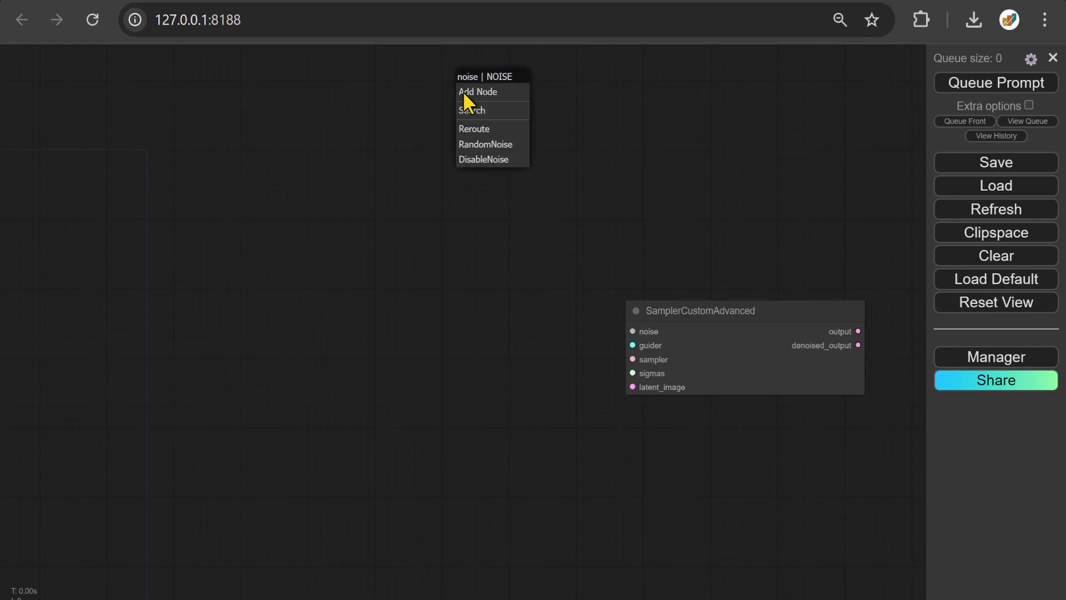
left_click(484, 147)
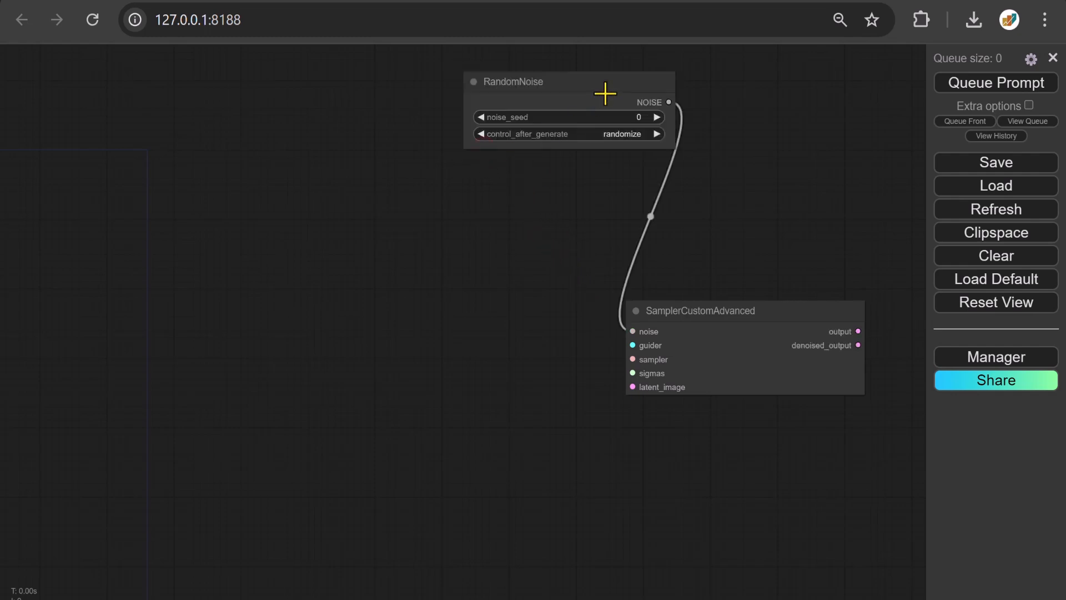
left_click_drag(608, 95, 487, 84)
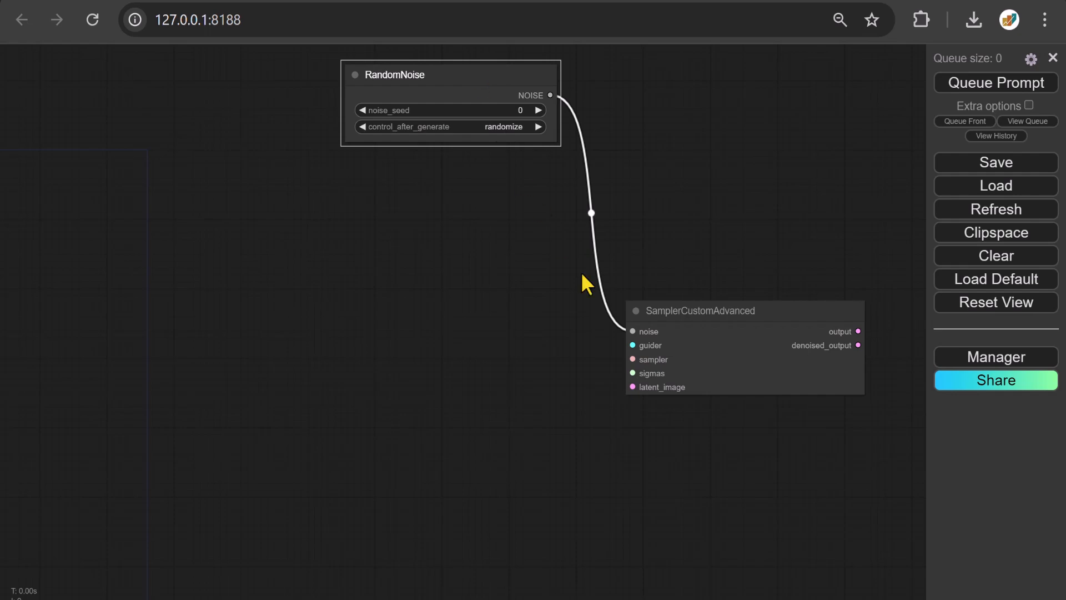
Add BasicGuider and KSamplerSelect nodes to the guider and sampler inputs of SamplerCustomAdvanced, stacking them below RandomNoise.
left_click_drag(633, 345, 479, 207)
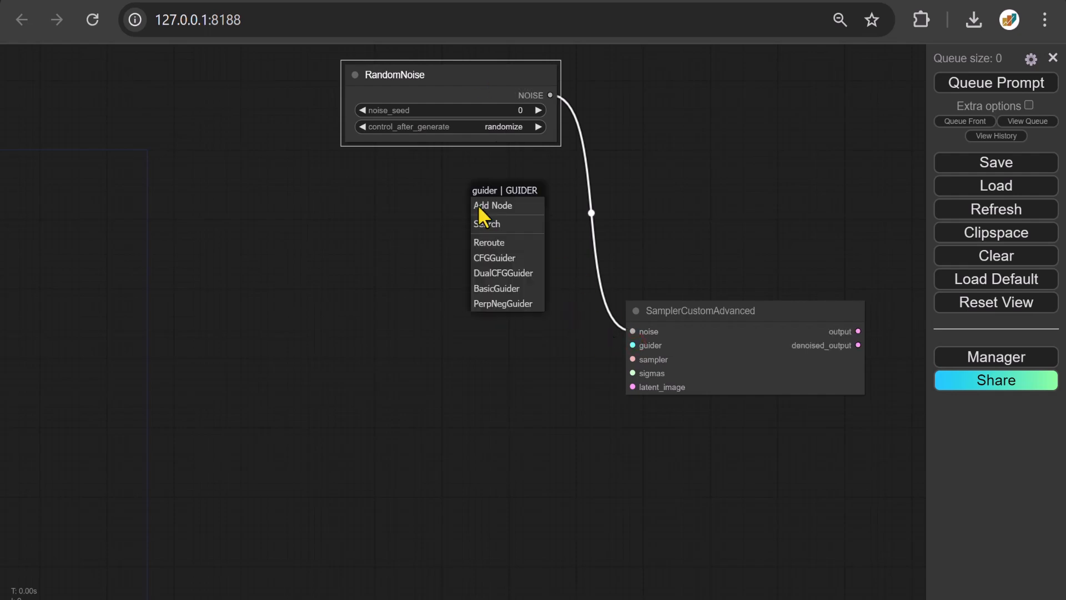
left_click(502, 289)
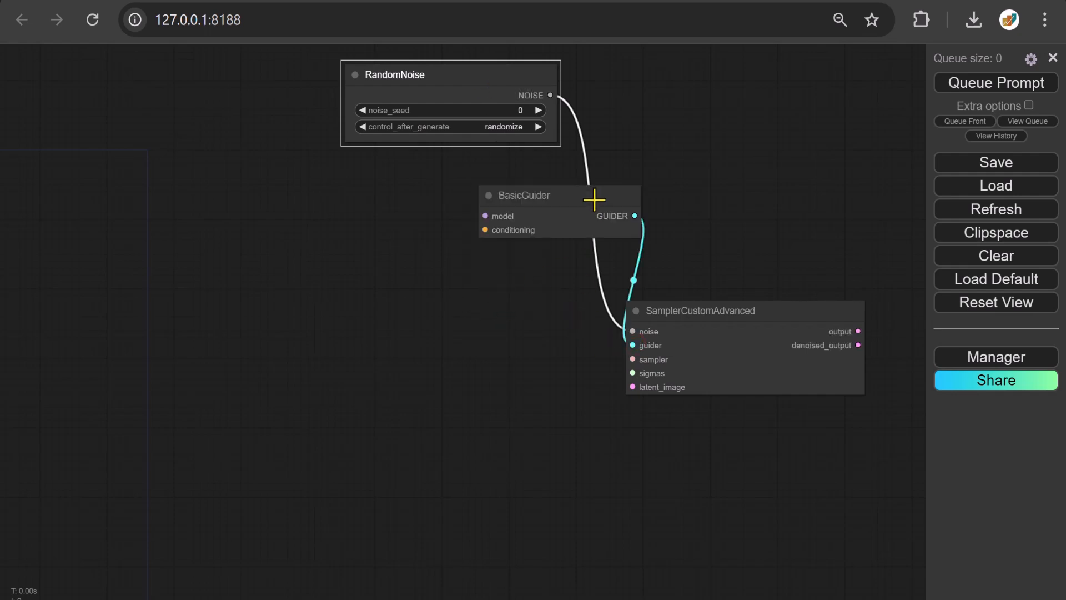
left_click_drag(594, 200, 465, 182)
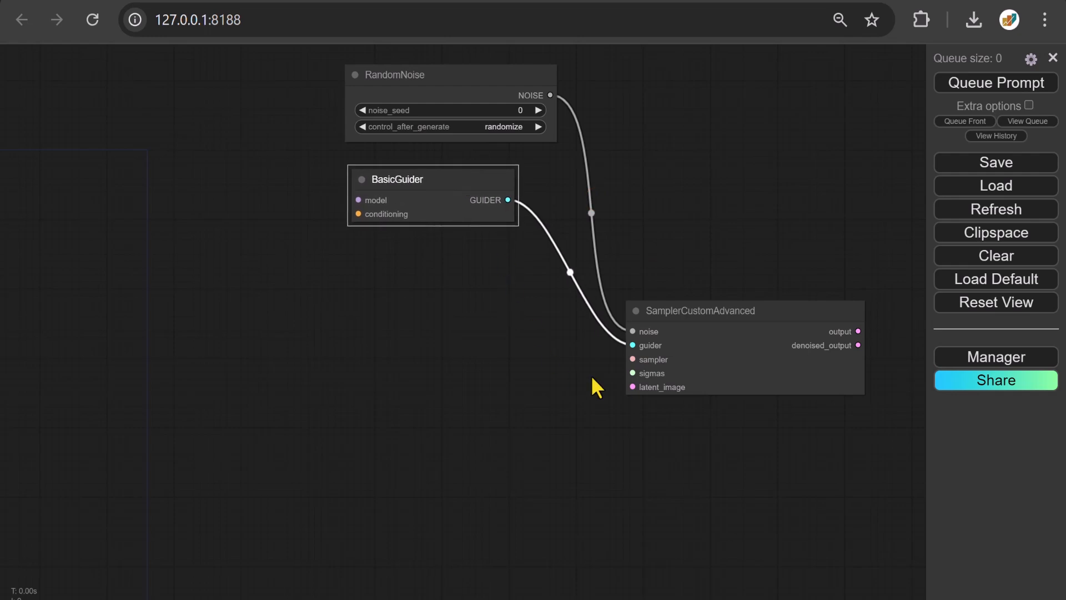
left_click_drag(635, 359, 471, 300)
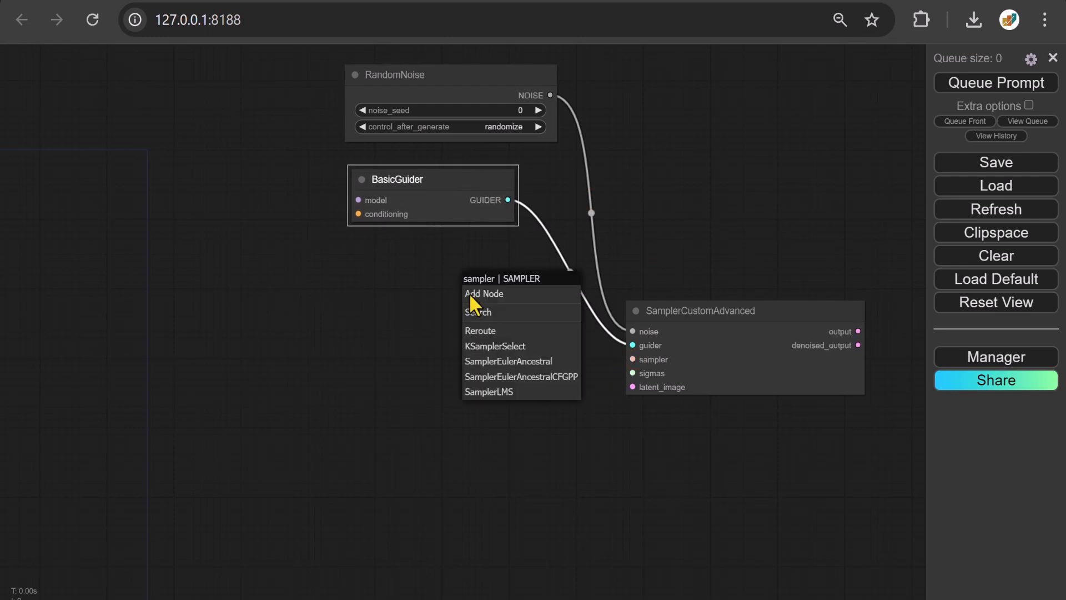
left_click(503, 347)
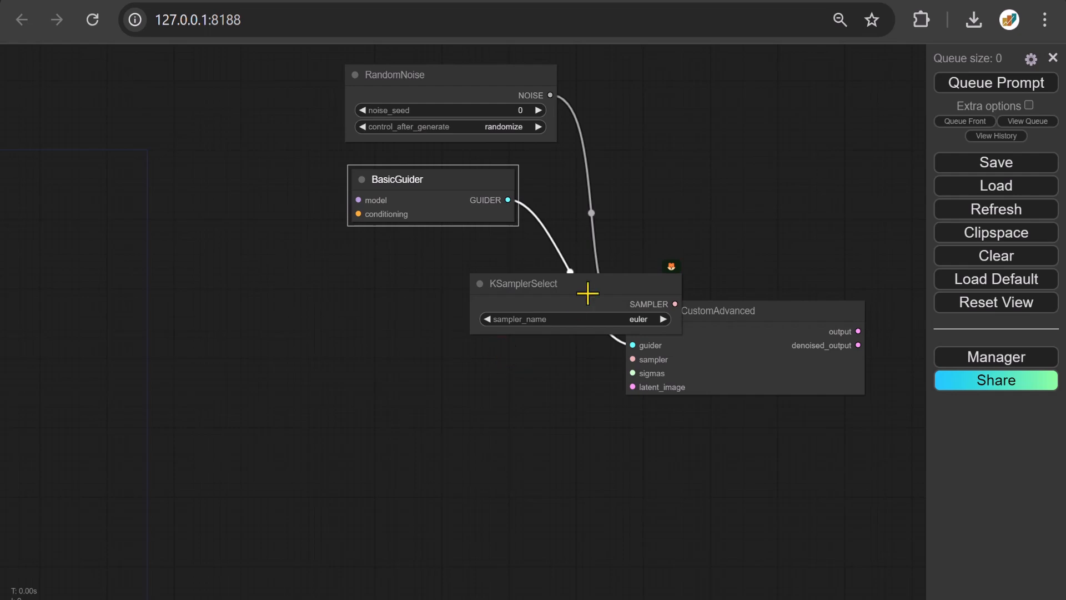
left_click_drag(588, 293, 448, 278)
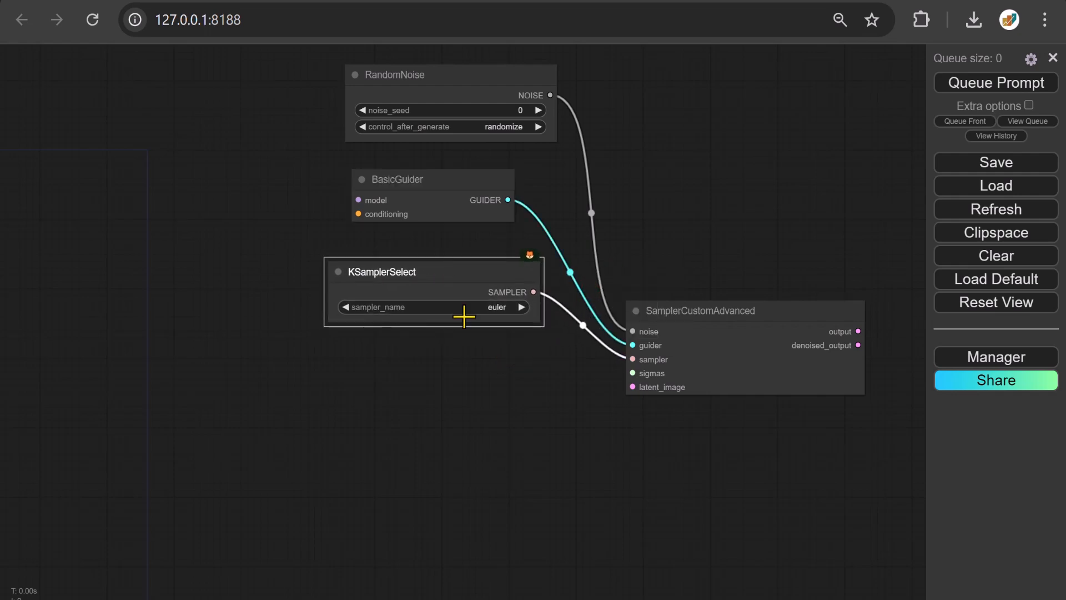
Add BasicScheduler to the sigmas input and VAE Encode to the latent_image input of SamplerCustomAdvanced, stacking them below KSamplerSelect.
left_click_drag(632, 373, 497, 357)
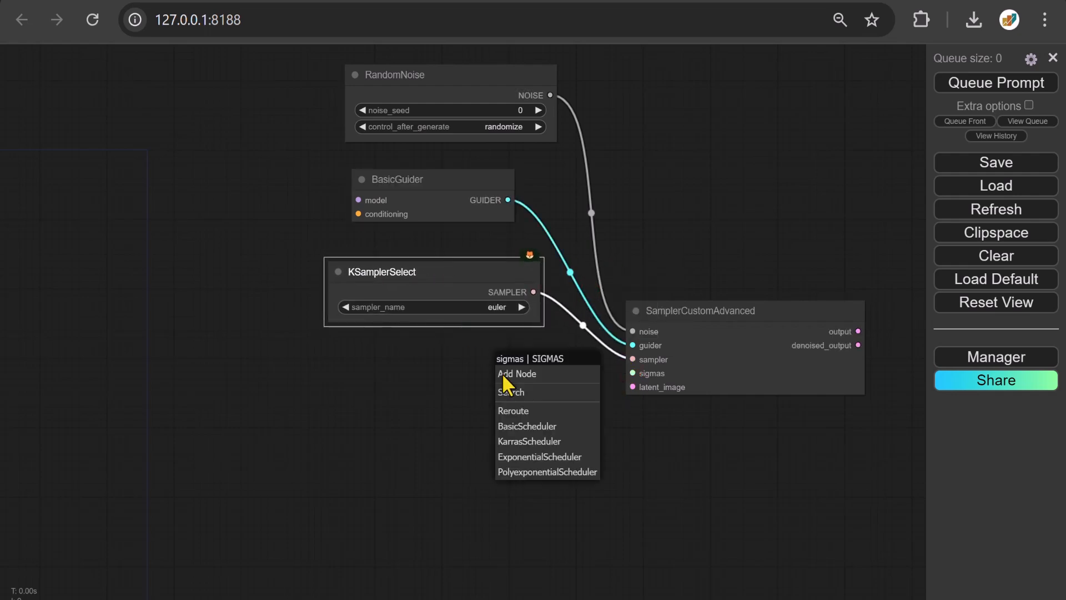
left_click(527, 426)
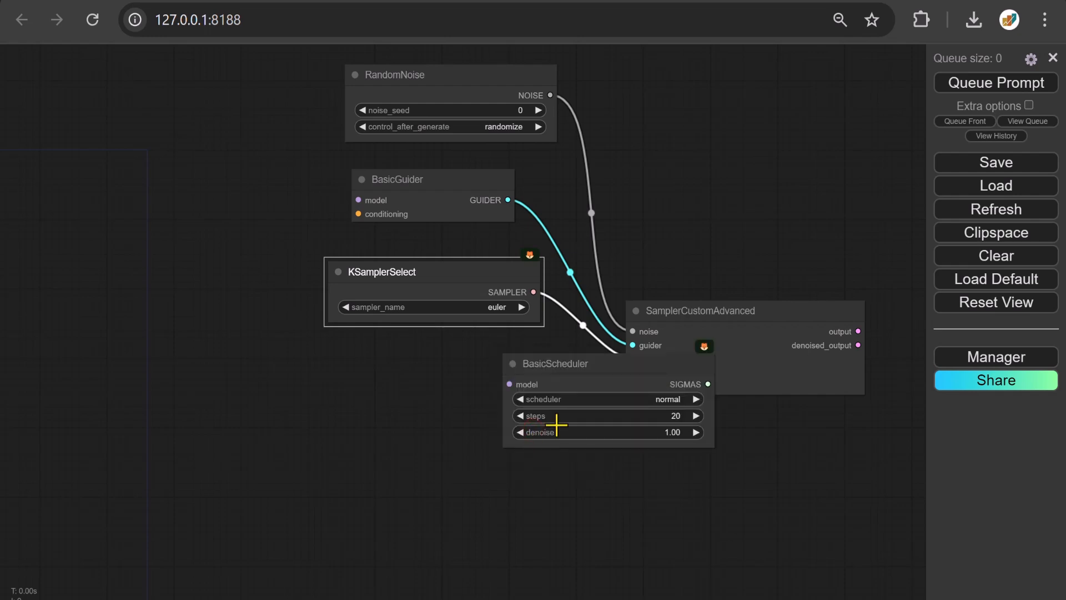
left_click_drag(623, 369, 479, 369)
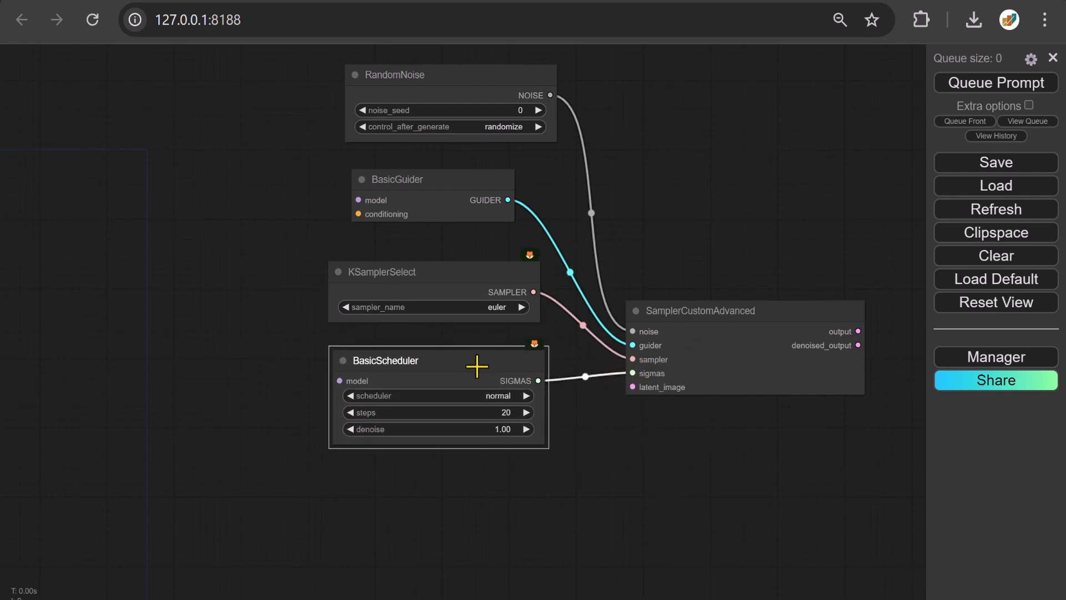
left_click_drag(638, 391, 502, 482)
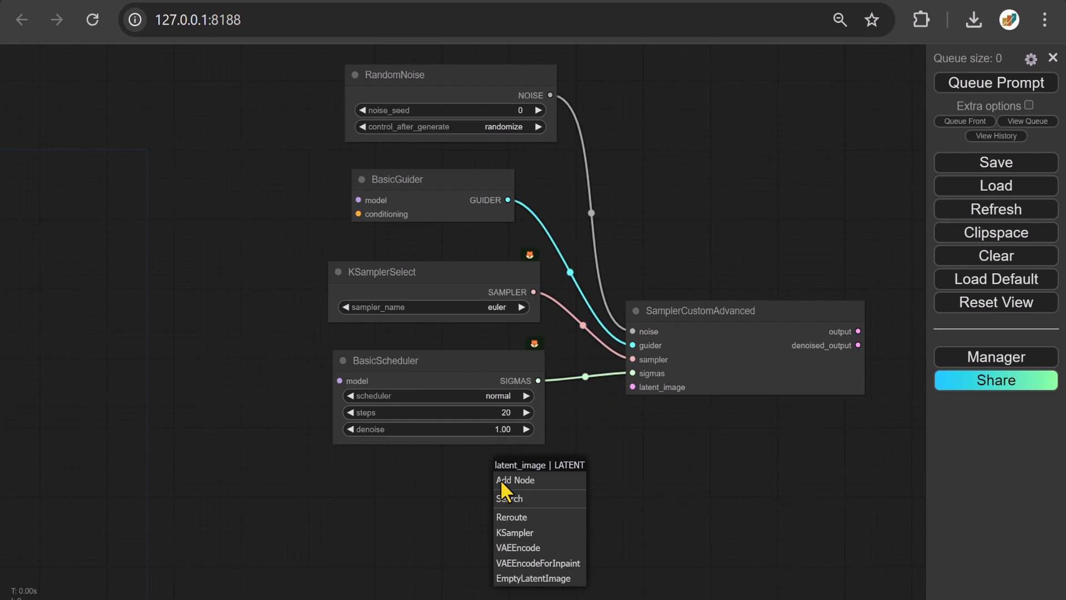
left_click(519, 547)
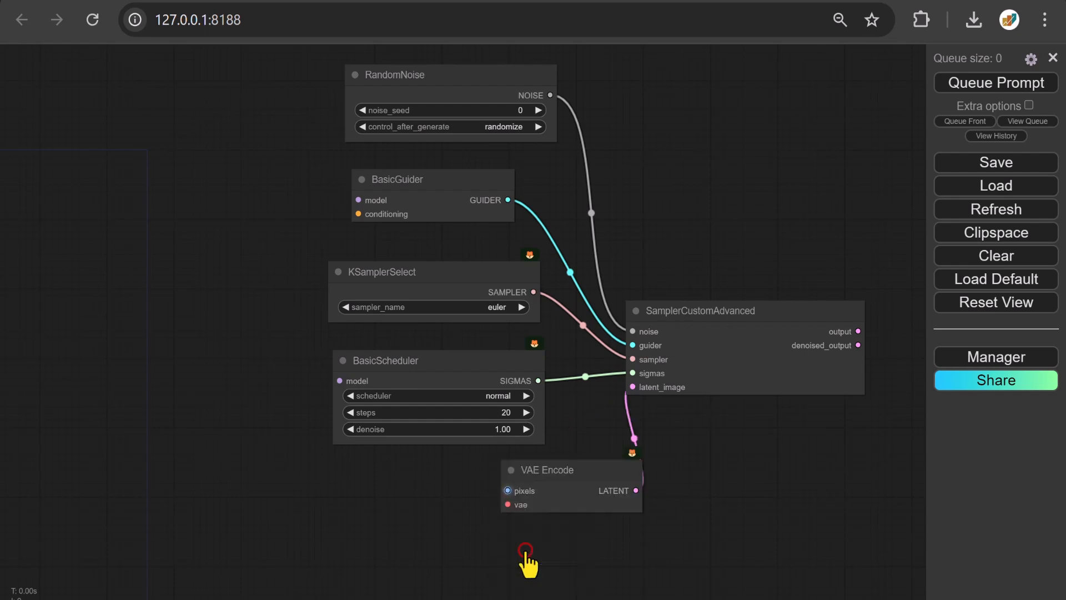
left_click_drag(603, 469, 504, 488)
Add a ModelSamplingFlux node left of BasicScheduler and connect its MODEL output to the model inputs of BasicScheduler and BasicGuider.
left_click_drag(265, 482, 690, 494)
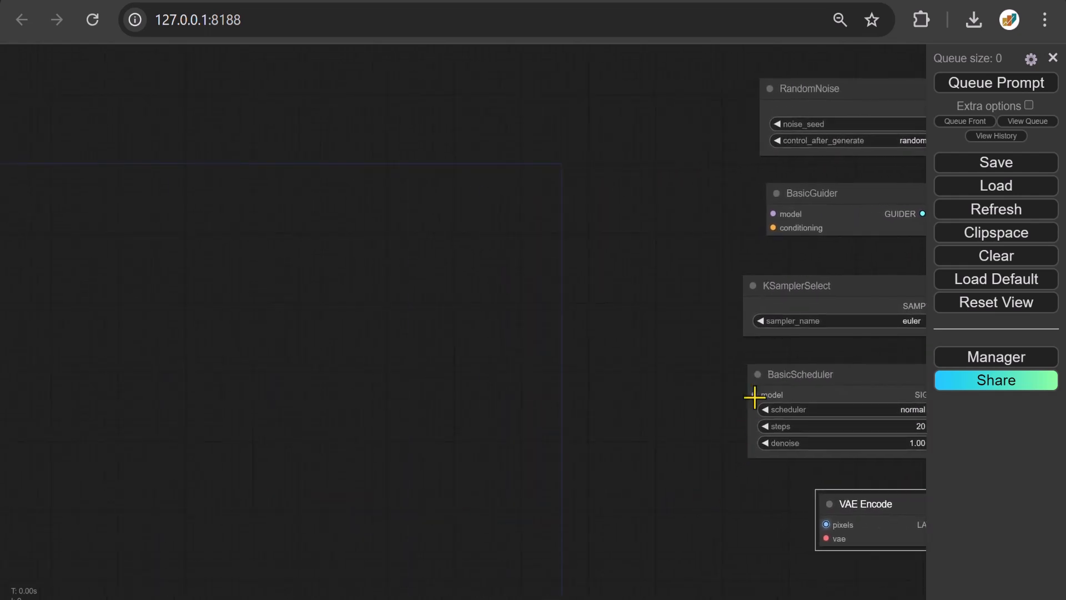
left_click_drag(754, 394, 632, 395)
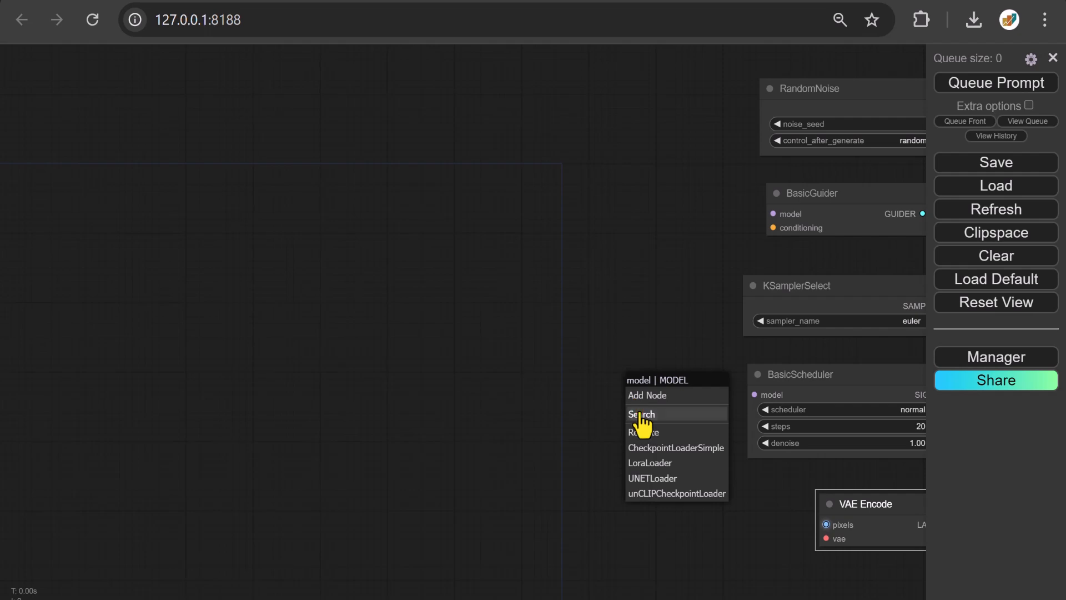
left_click(640, 416)
type("Model Sampling")
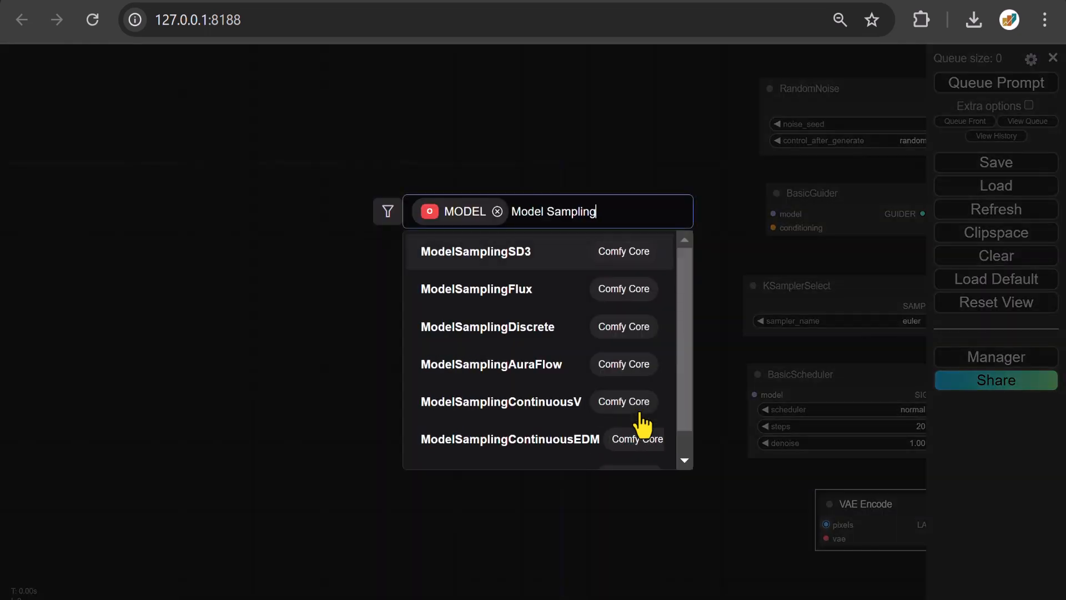
left_click(476, 294)
left_click_drag(751, 401, 594, 372)
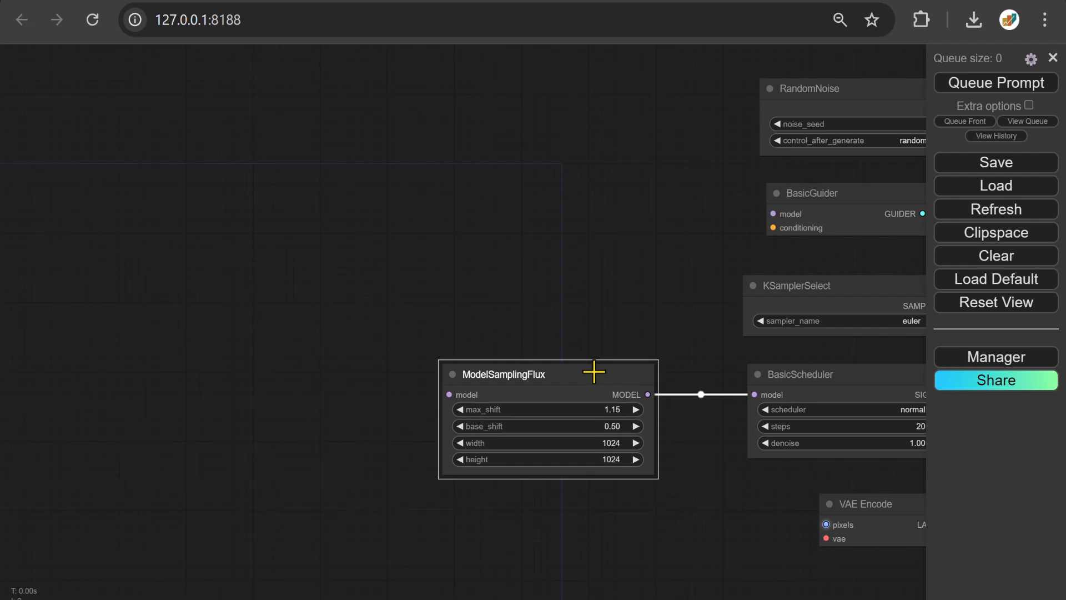
left_click_drag(647, 394, 776, 207)
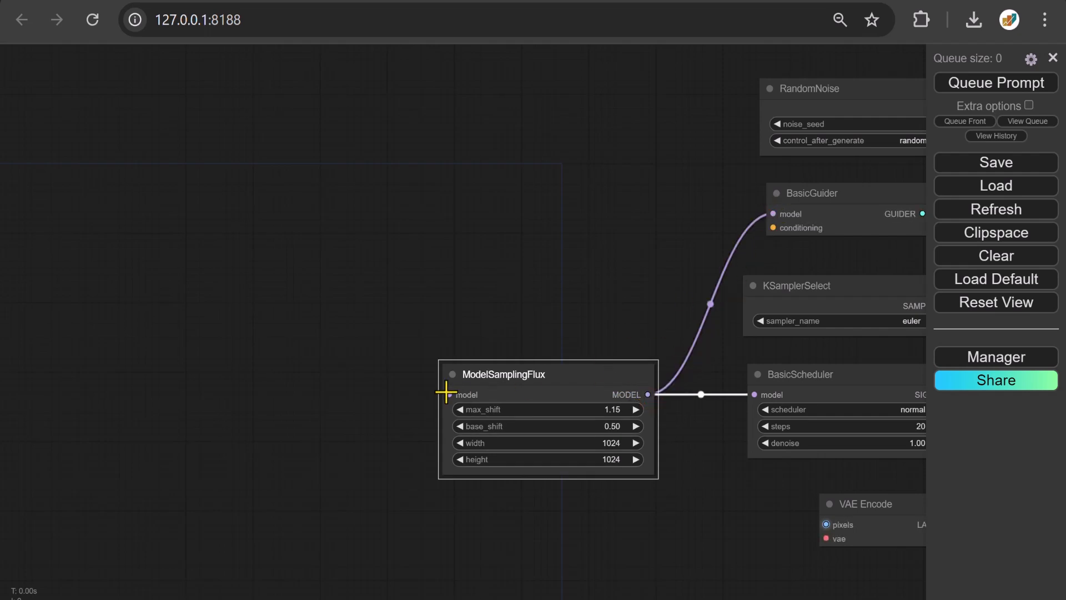
Add a Load Diffusion Model node to the model input of ModelSamplingFlux and place it to the left of that node.
left_click_drag(449, 394, 302, 395)
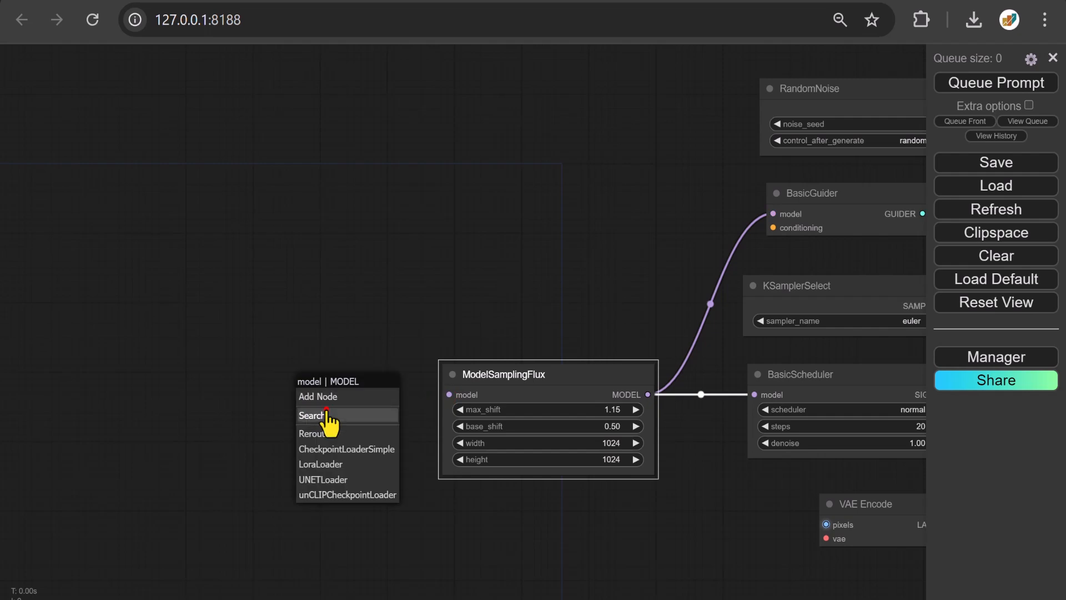
left_click(327, 414)
type("Load")
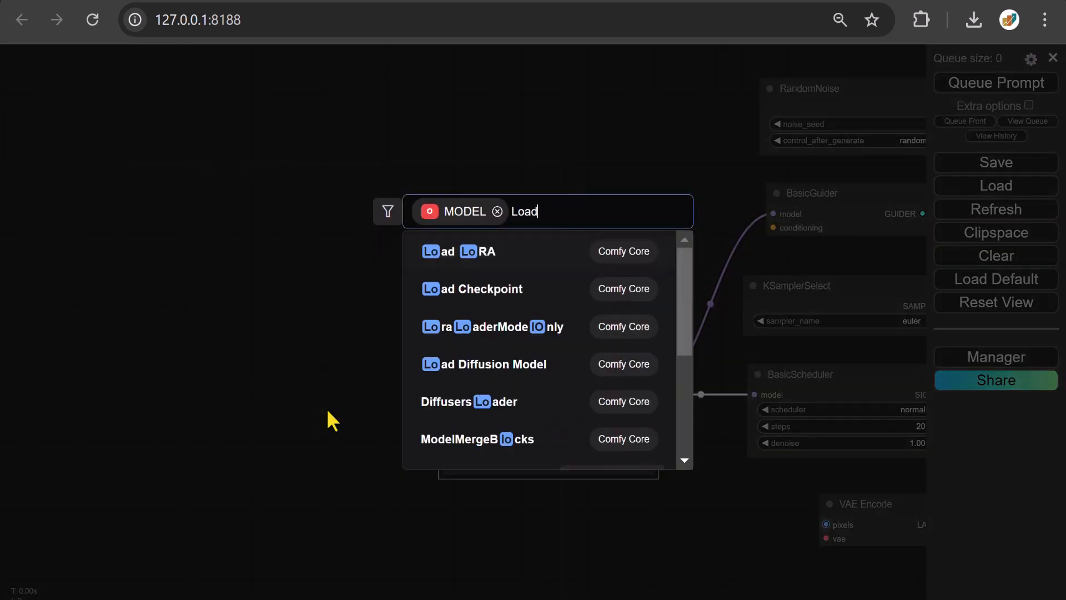
type(" Diffusion")
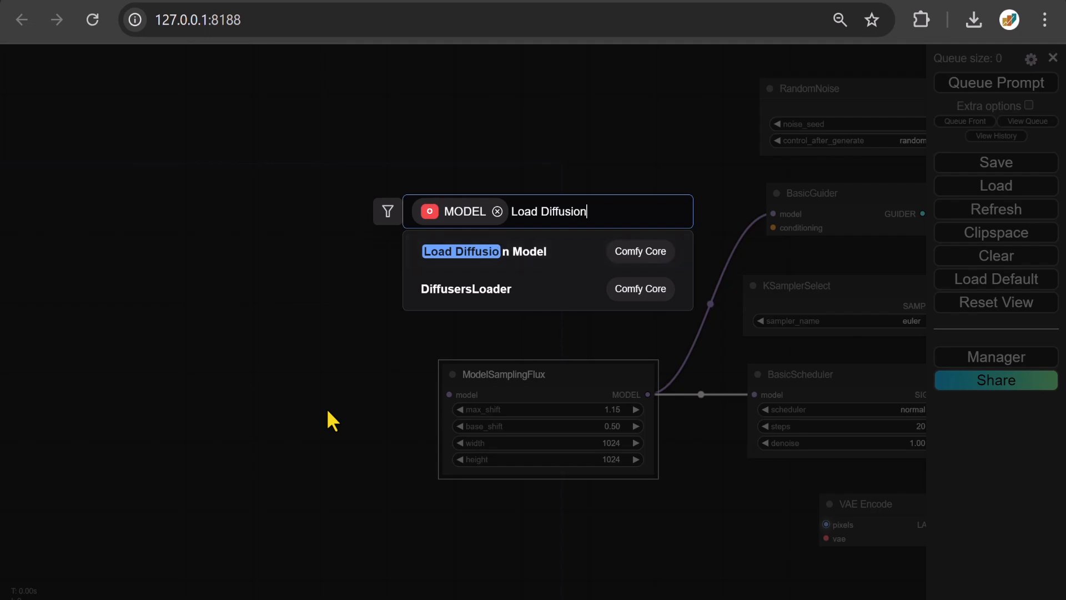
left_click(477, 259)
left_click_drag(474, 396, 350, 383)
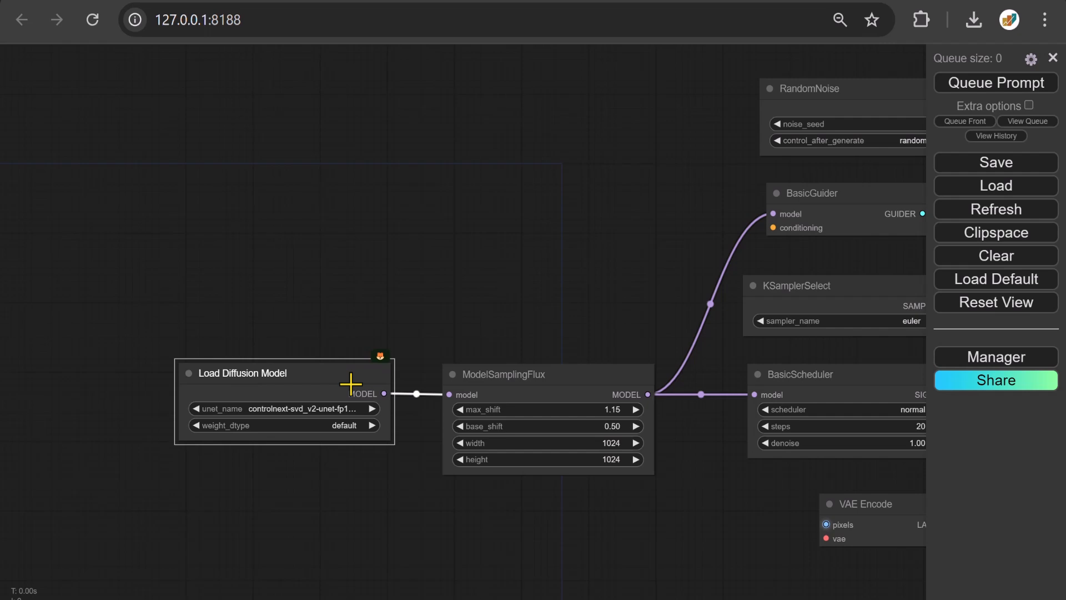
Add a Load VAE node below the Load Diffusion Model node.
double_click(283, 519)
type("Load vae")
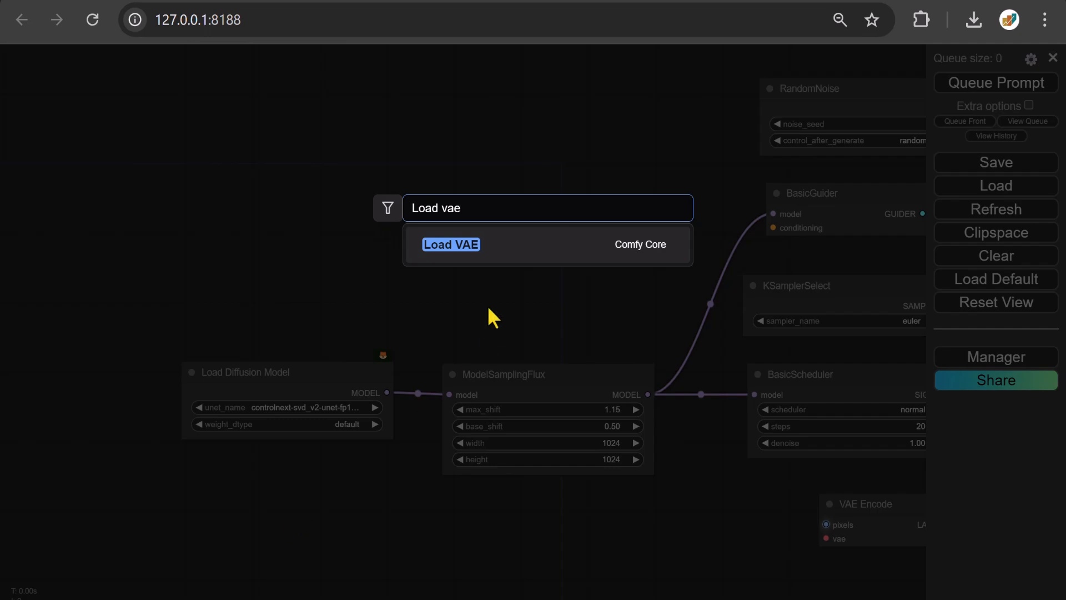
left_click(466, 251)
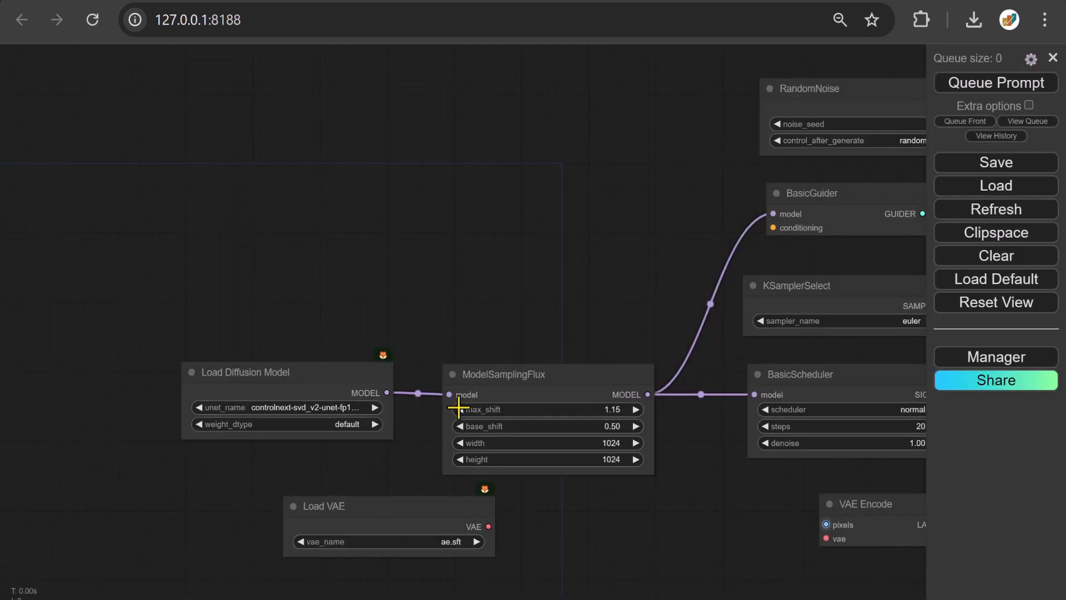
Align Load VAE below Load Diffusion Model and add a collapsed Anything Everywhere node beside it on its VAE output.
left_click_drag(448, 504, 448, 538)
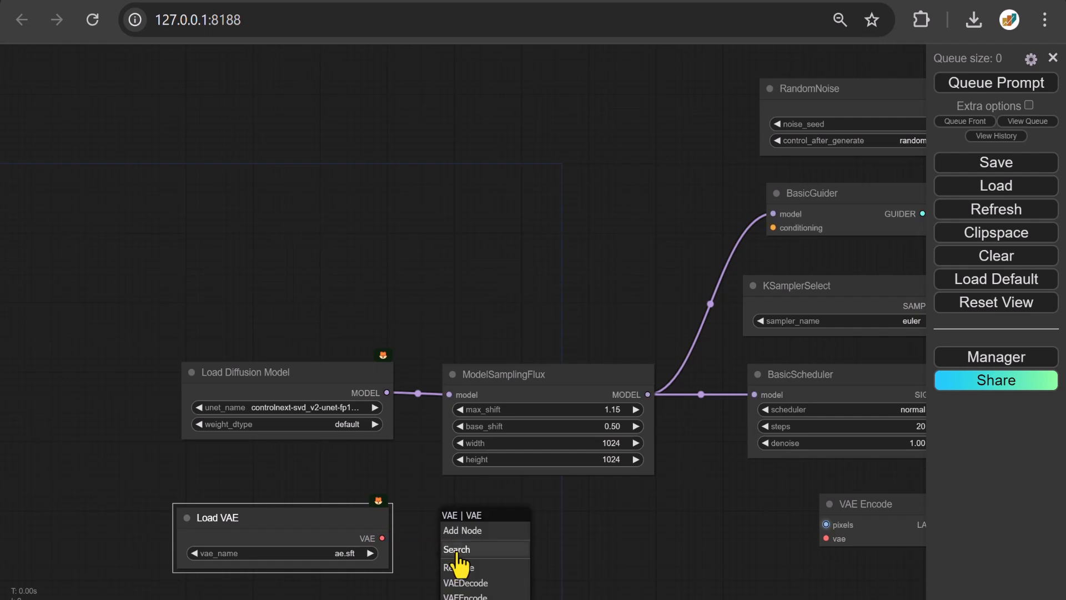
left_click(457, 550)
type("every")
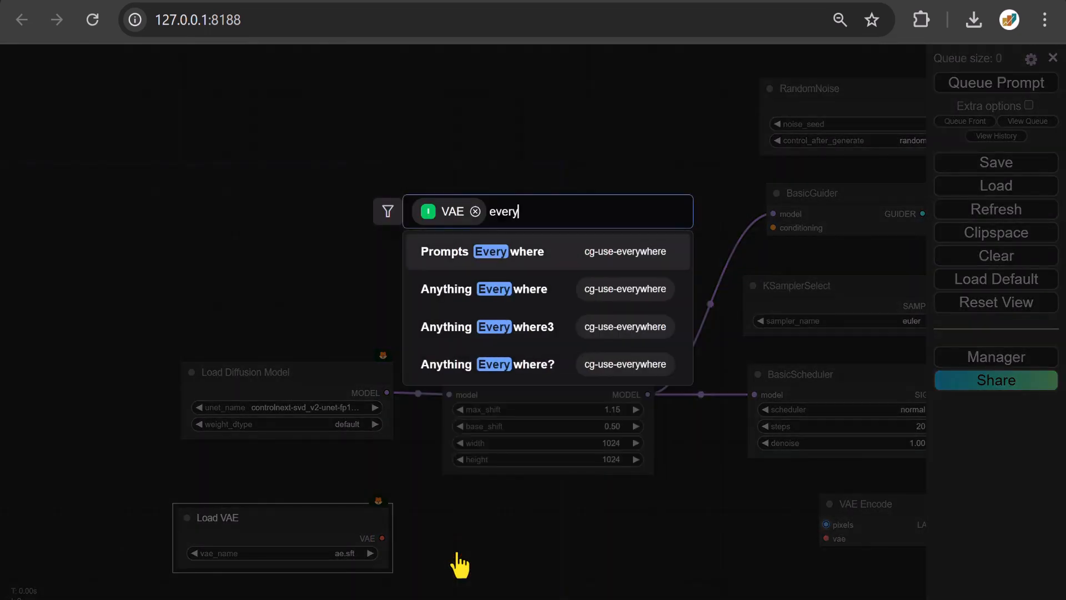
left_click(453, 300)
left_click(456, 528)
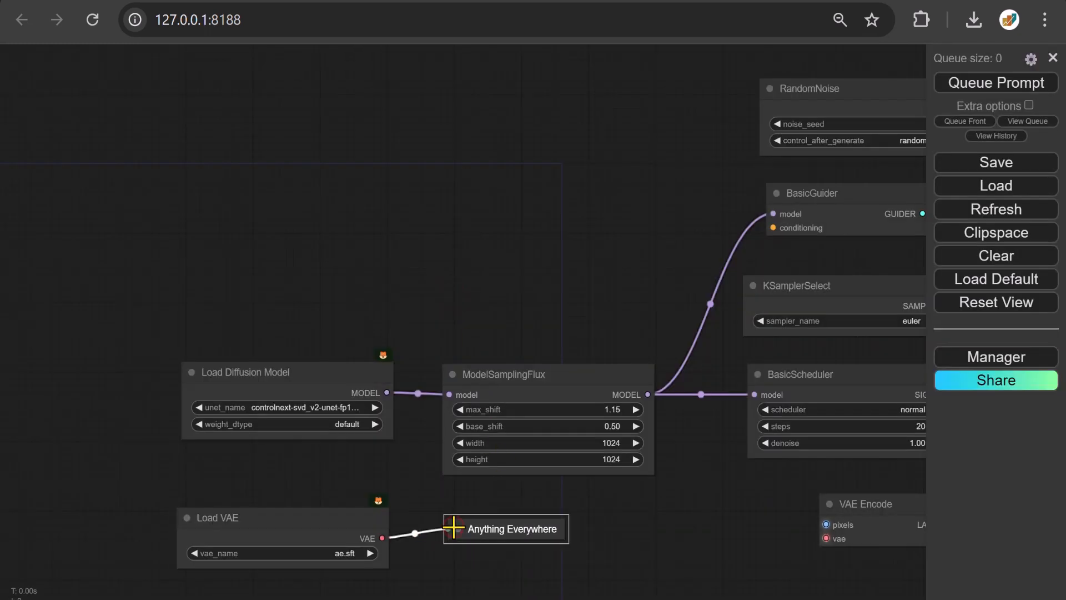
left_click_drag(478, 526, 478, 533)
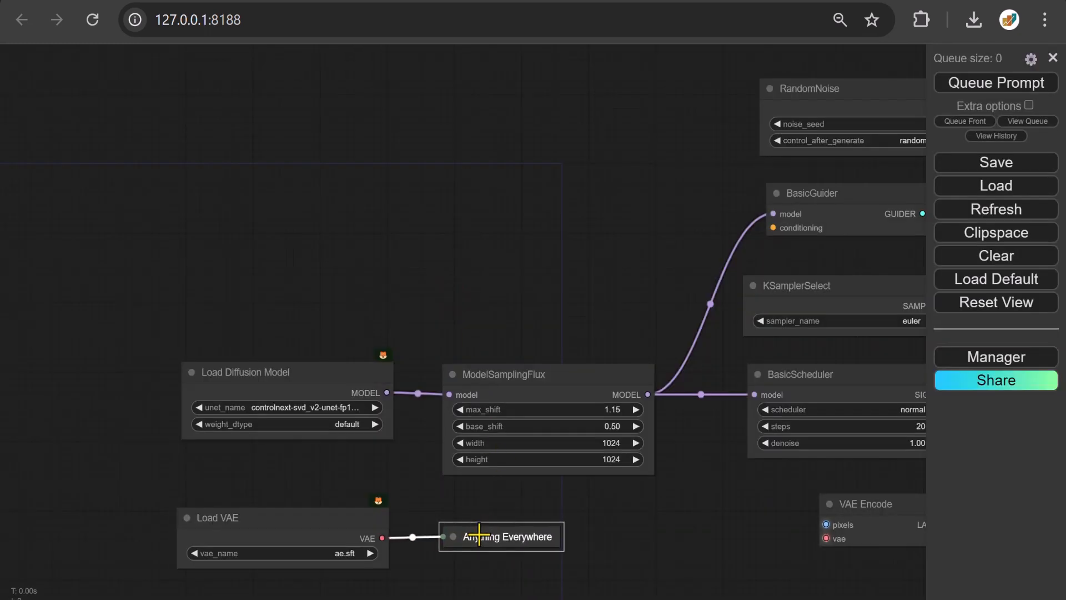
Add a FluxGuidance node to the conditioning input of BasicGuider and place it to the left of that node.
left_click_drag(773, 228, 605, 228)
left_click(615, 251)
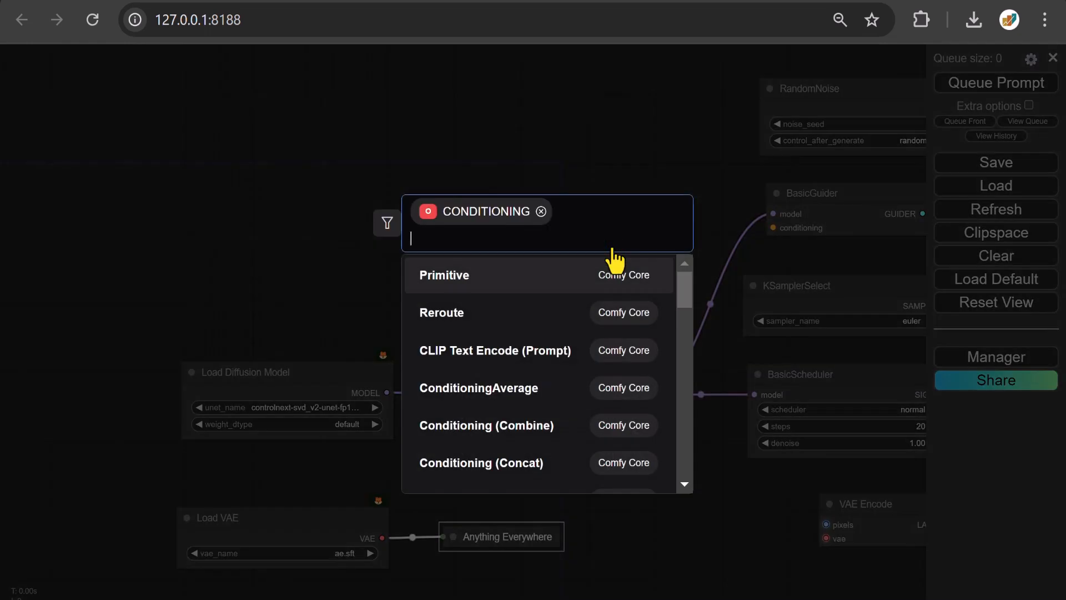
type("Guidance")
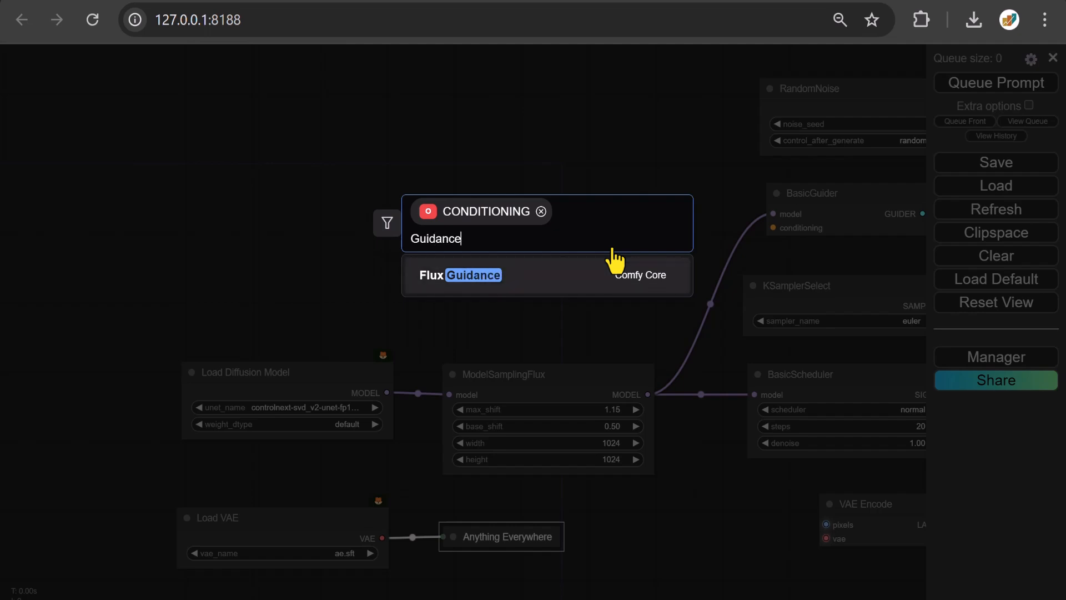
left_click(453, 286)
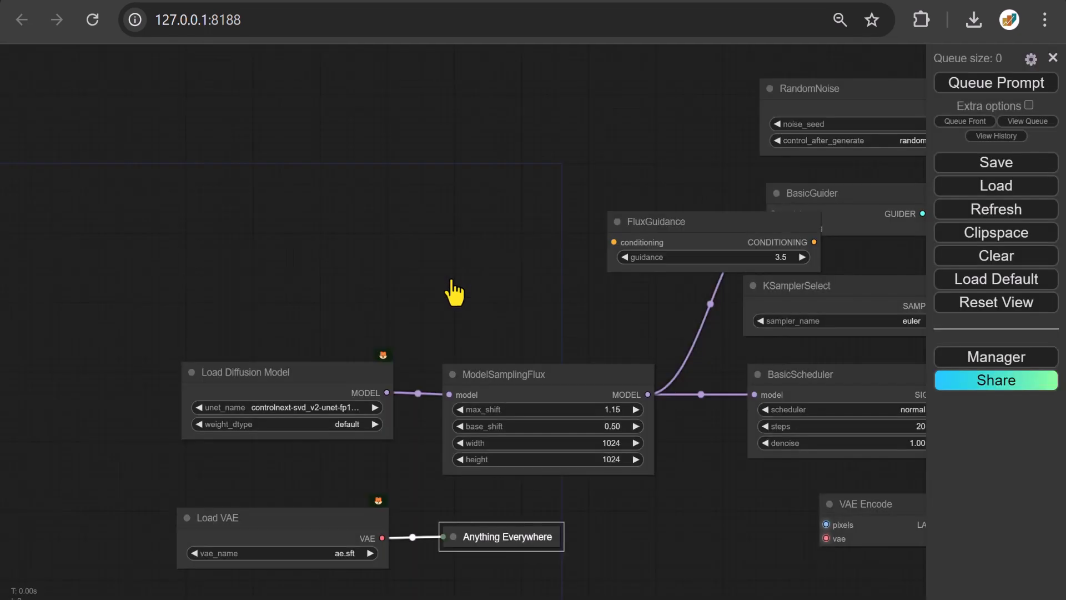
left_click_drag(759, 222, 592, 211)
Add a CLIP Text Encode (Prompt) node to FluxGuidance's conditioning input, shrink it and align it to the left of FluxGuidance.
left_click_drag(449, 225, 339, 237)
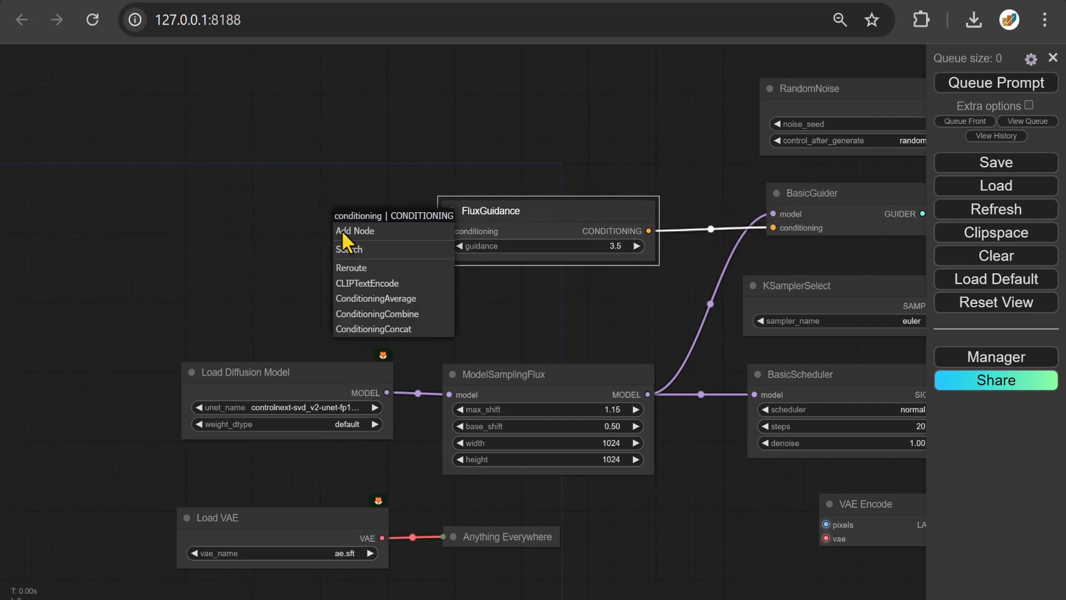
left_click(378, 284)
left_click_drag(543, 218, 354, 190)
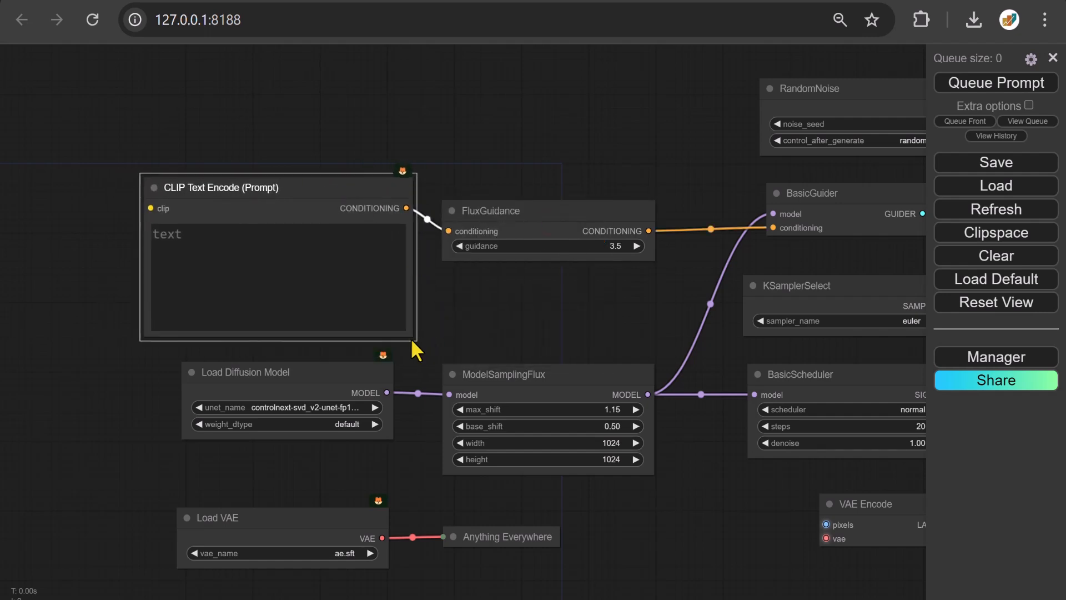
left_click_drag(412, 336, 352, 309)
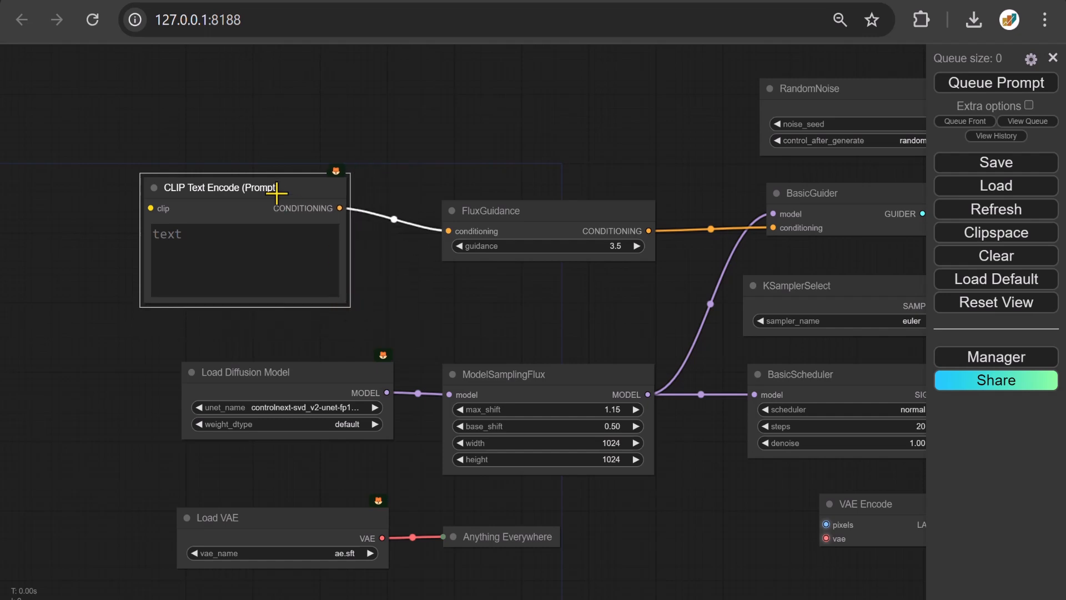
left_click_drag(270, 187, 327, 211)
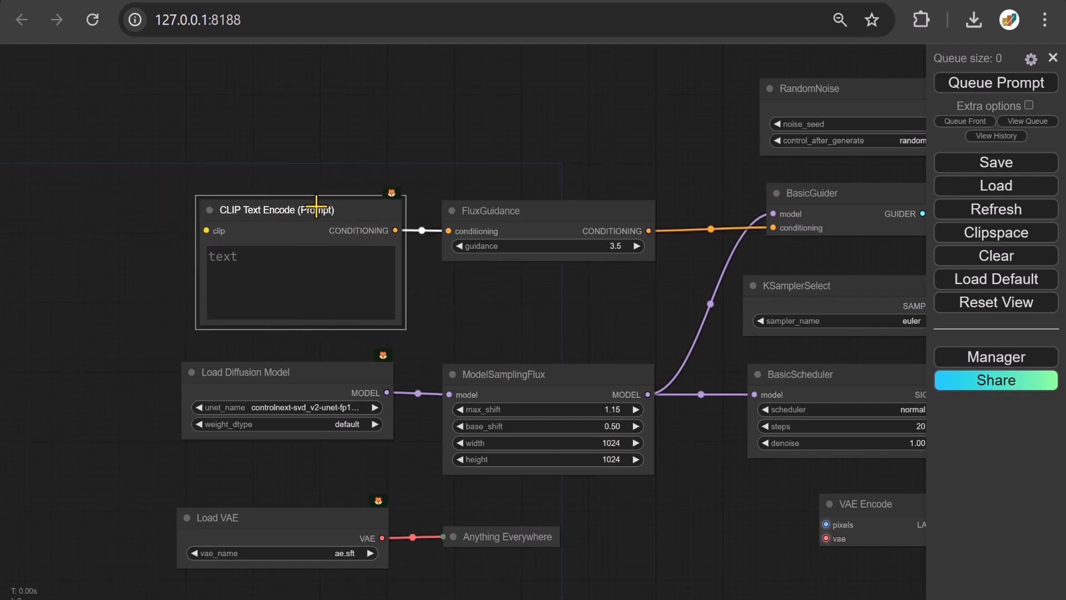
Add a DualCLIPLoader node to the clip input of CLIP Text Encode and place it to the left of that node.
left_click_drag(96, 251, 312, 253)
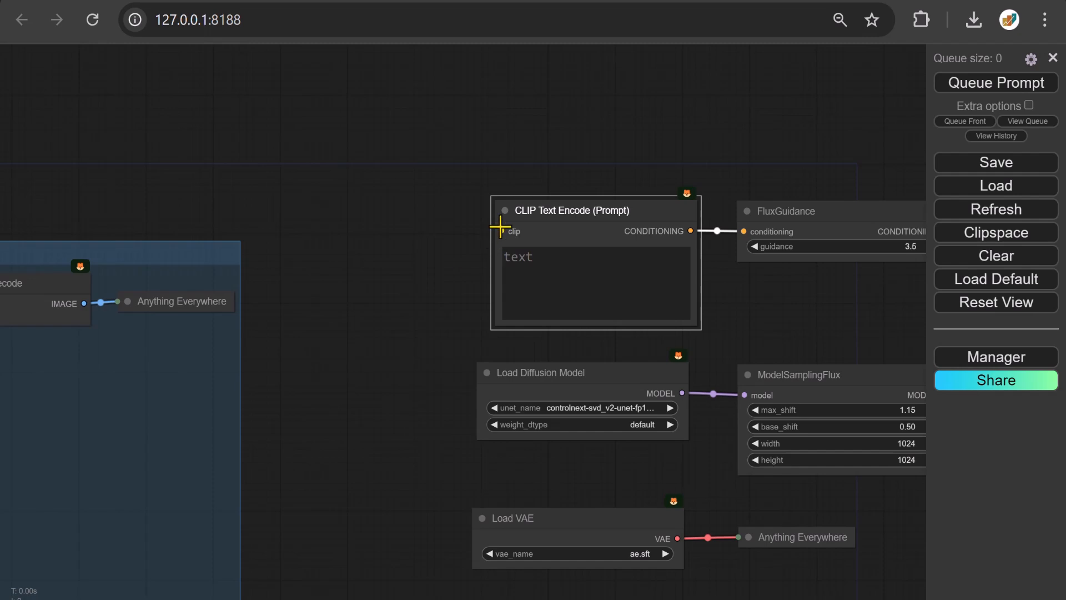
left_click_drag(501, 230, 403, 208)
left_click(421, 245)
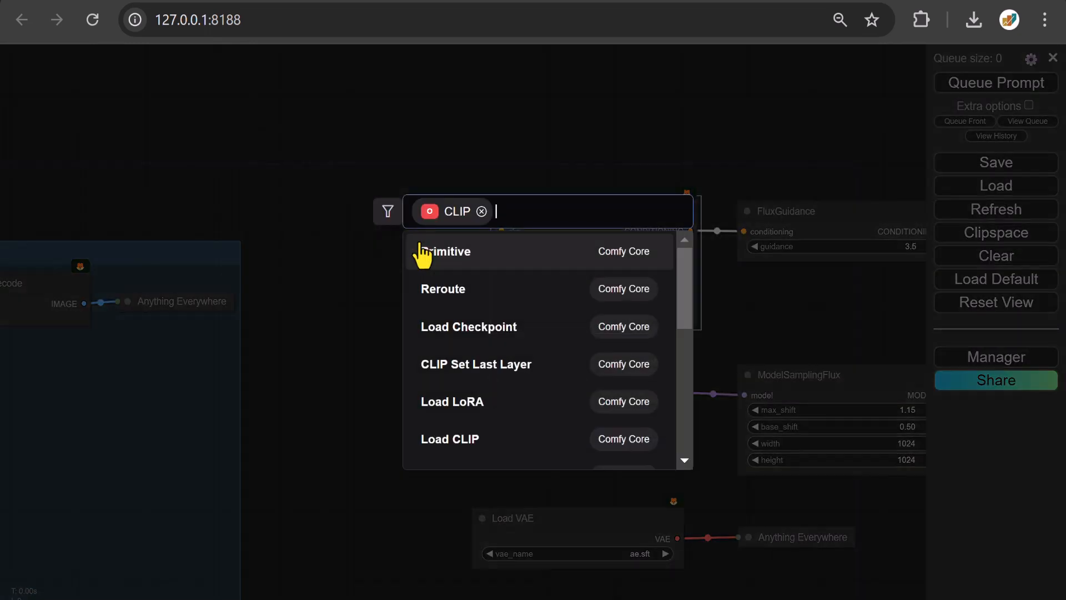
type("Dual")
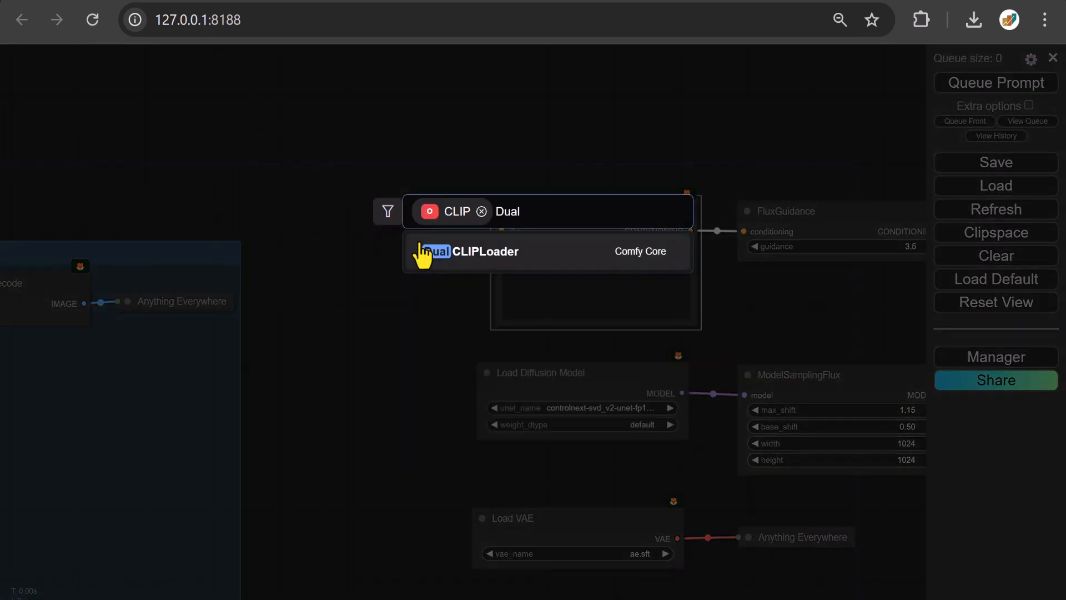
left_click(423, 254)
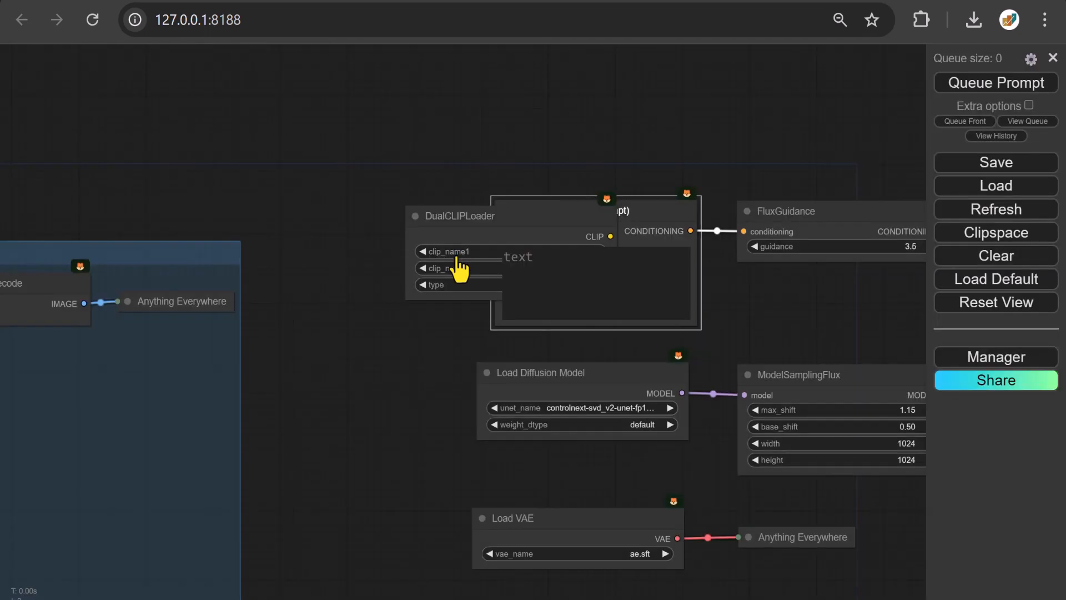
left_click_drag(560, 220, 406, 211)
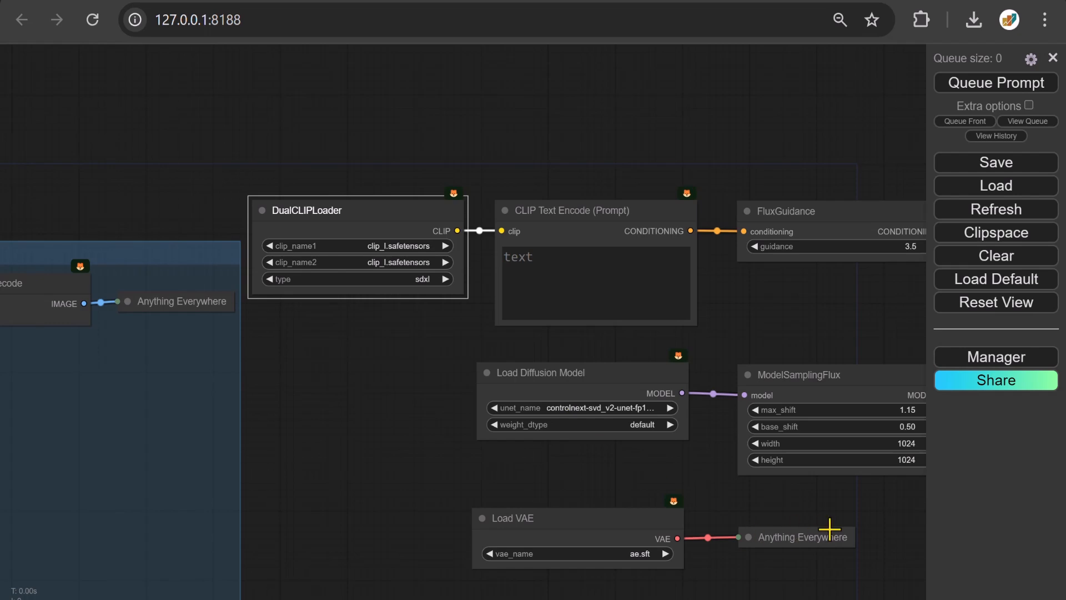
Add a VAE Decode node on the output of SamplerCustomAdvanced and place it just to the right of the sampler.
left_click_drag(896, 514, 83, 439)
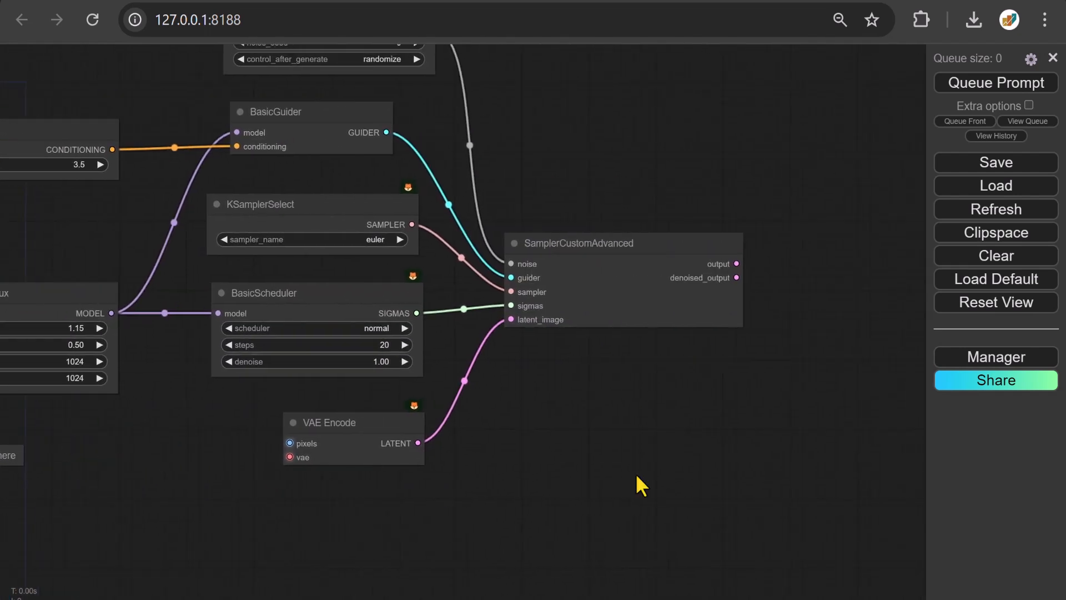
left_click_drag(691, 439, 338, 479)
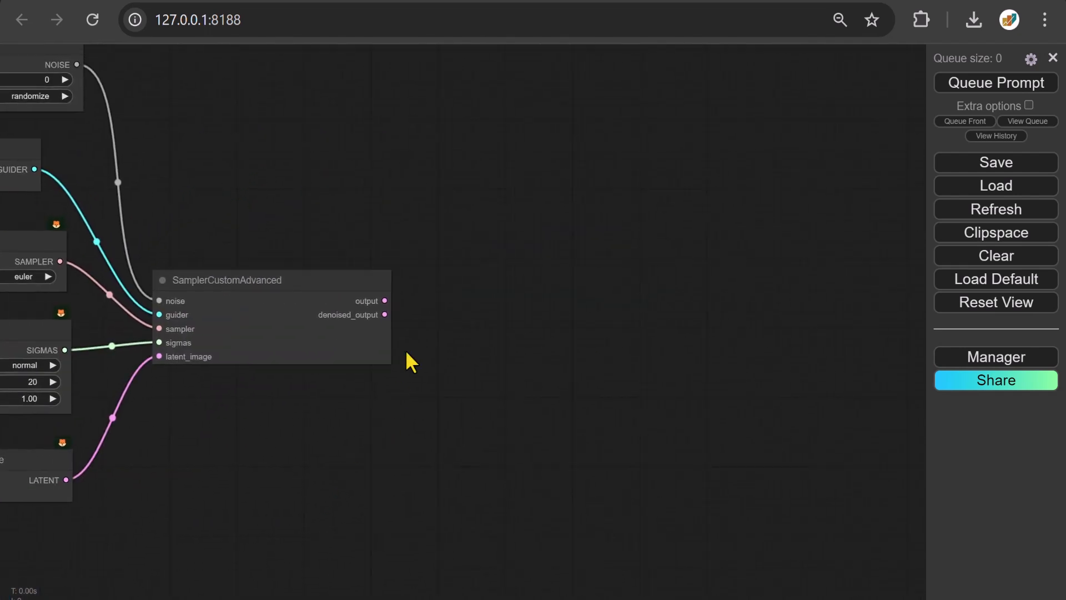
left_click_drag(384, 300, 444, 286)
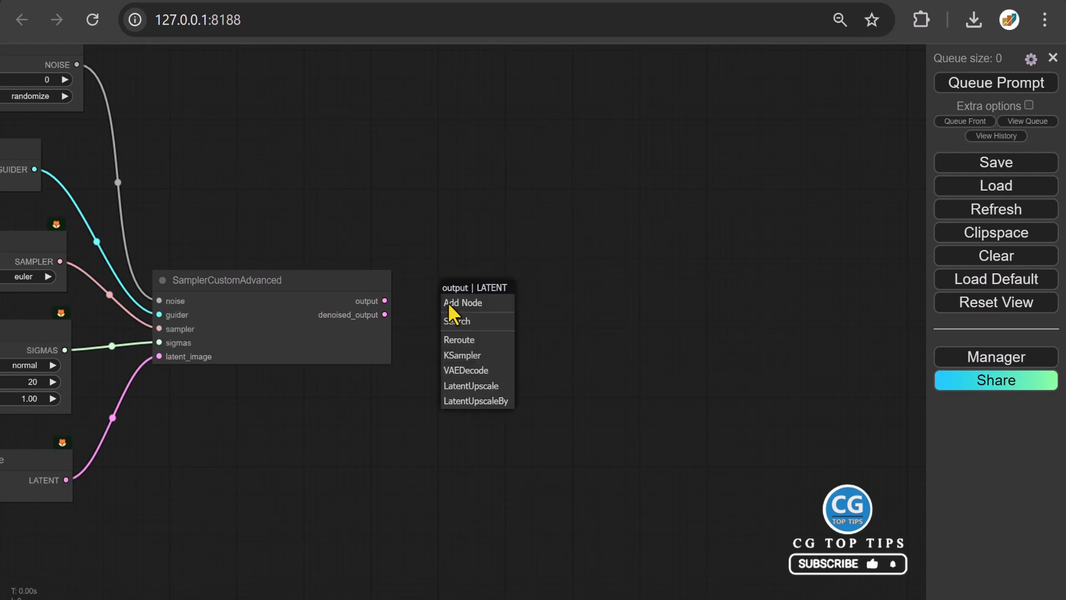
left_click(467, 371)
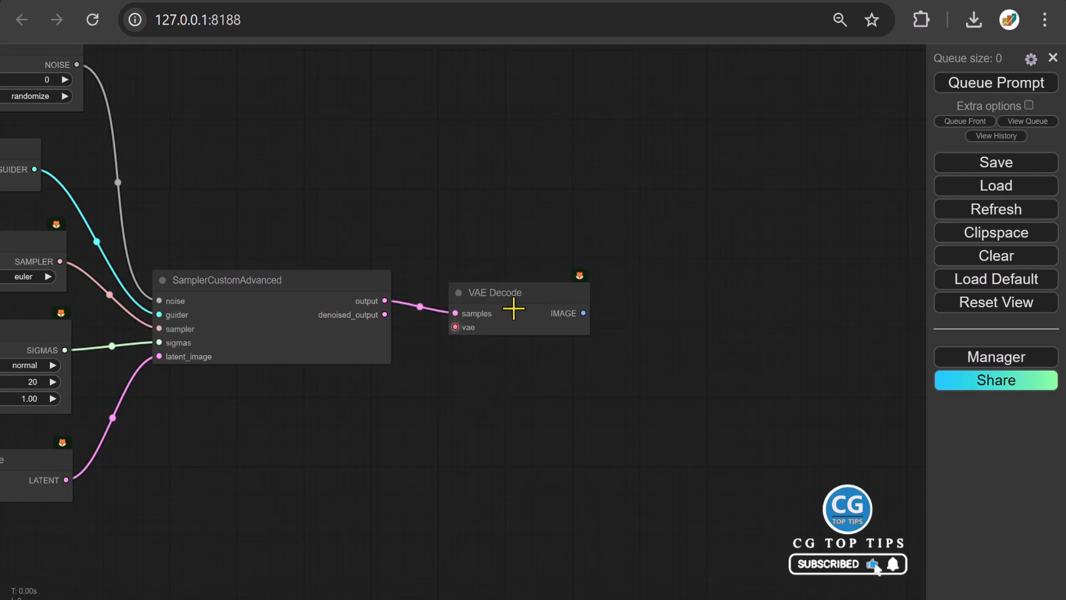
left_click_drag(514, 309, 488, 298)
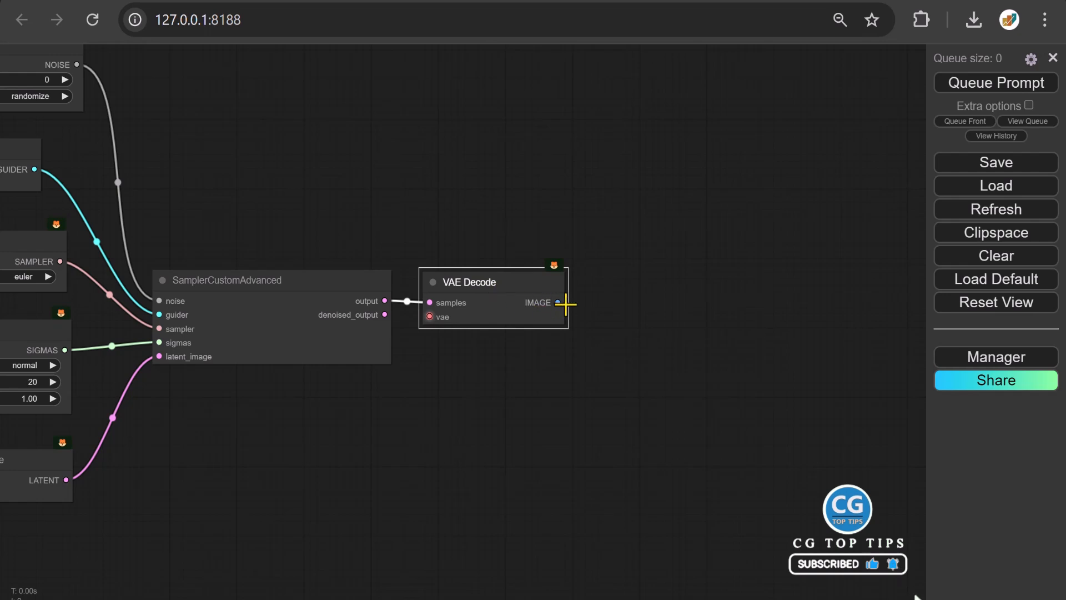
Add a Preview Image node on VAE Decode's IMAGE output, align it beside VAE Decode and title it Flux Preview Image.
left_click_drag(566, 304, 640, 306)
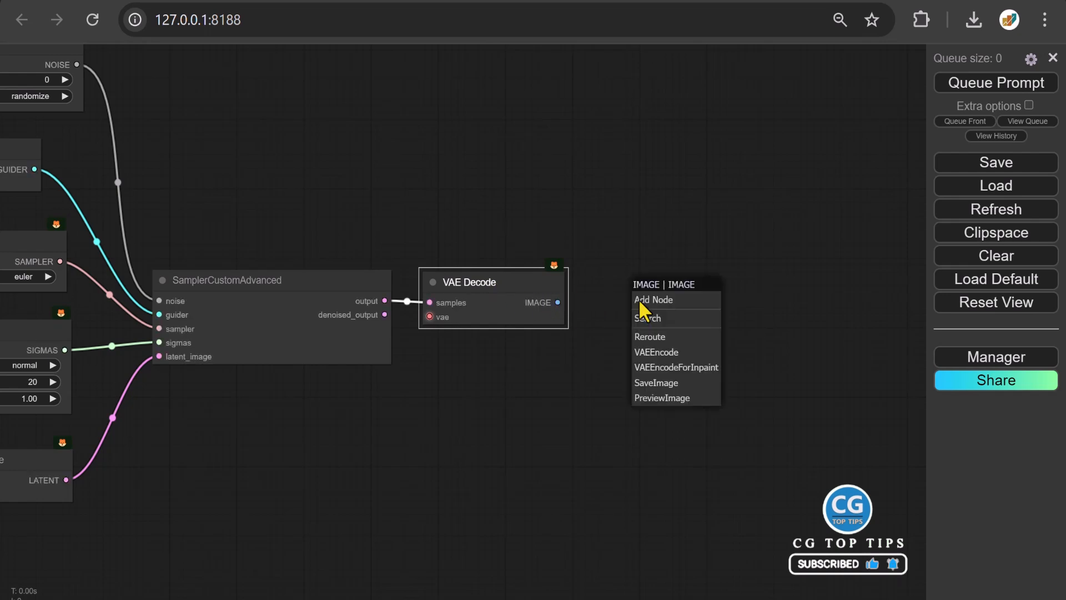
left_click(666, 398)
left_click(687, 287)
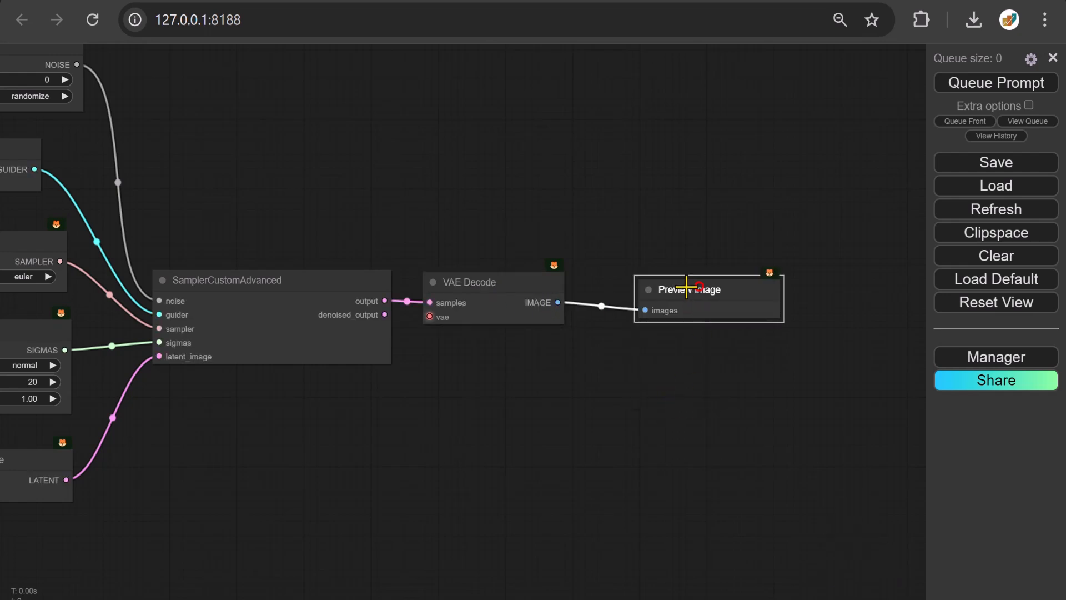
left_click_drag(687, 287, 659, 281)
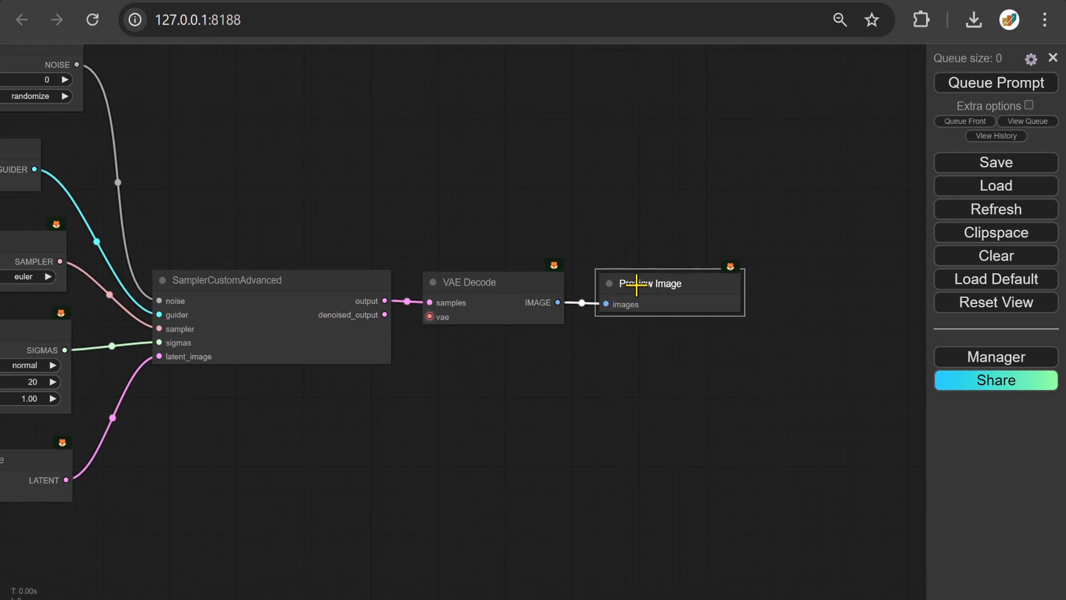
double_click(636, 284)
left_click(608, 282)
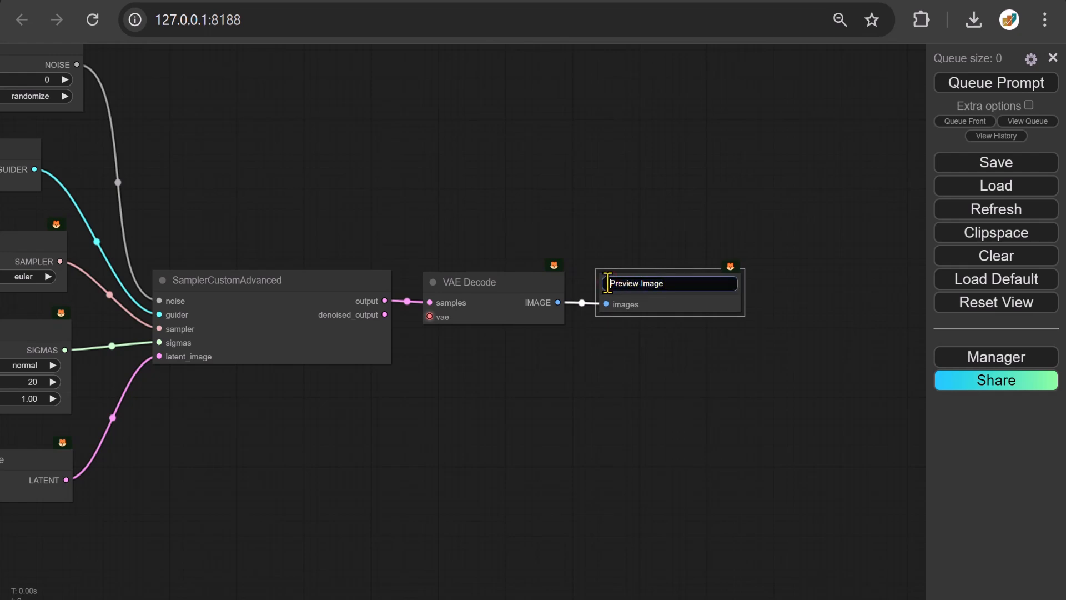
type("Flux")
key("Return")
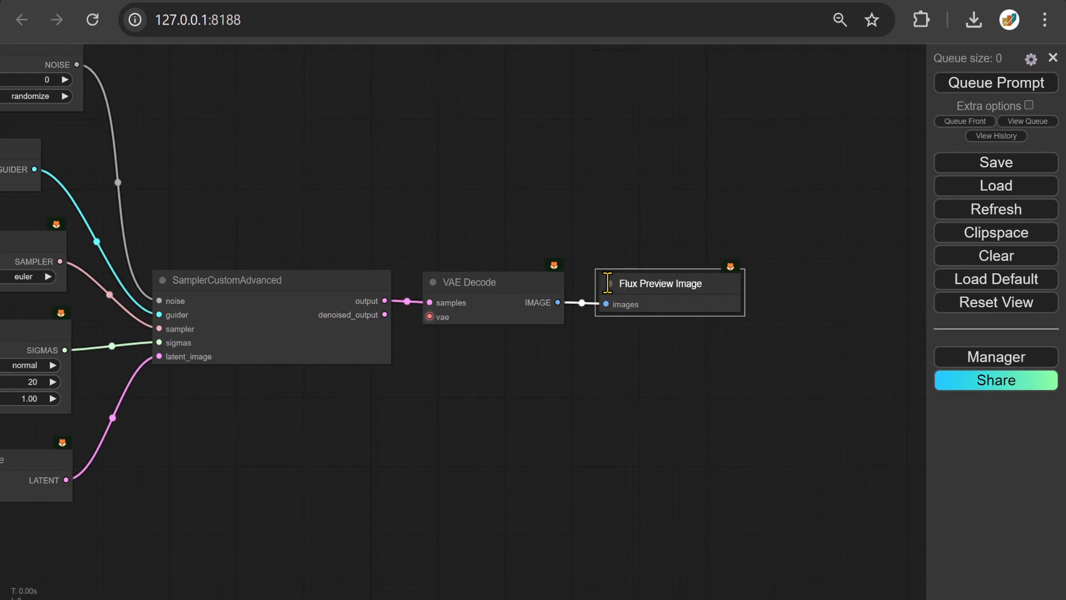
Clone the Flux Preview Image node and place the copy to its right.
right_click(608, 282)
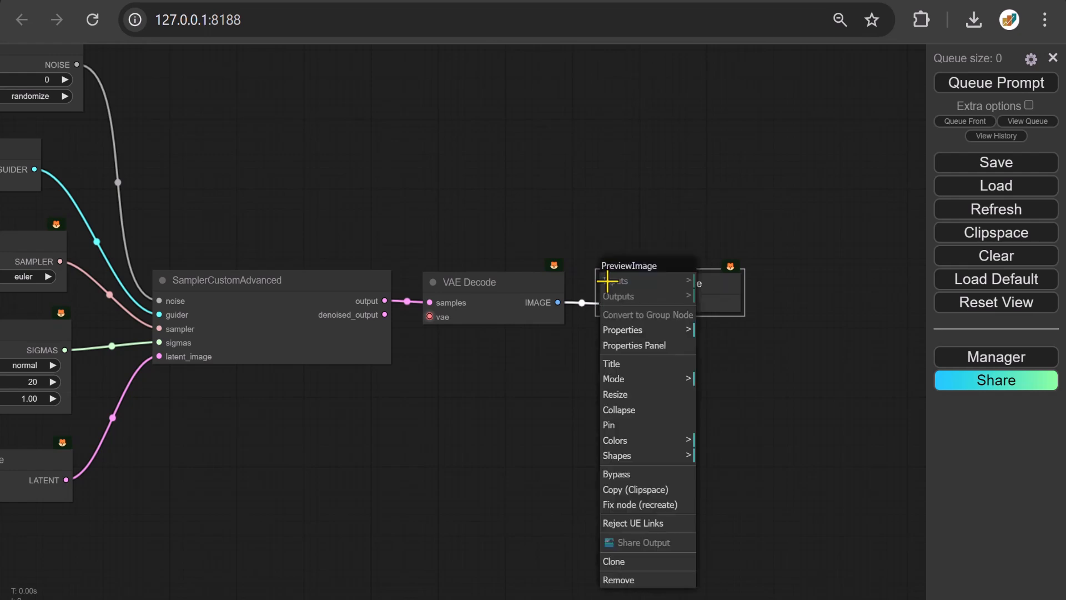
left_click(640, 564)
left_click_drag(638, 285, 847, 294)
mouse_move(821, 401)
left_mouse_down()
mouse_move(608, 415)
mouse_move(501, 409)
left_mouse_up()
Title the cloned preview node SD or SDXL Preview Image and disconnect the link on its images input.
double_click(515, 291)
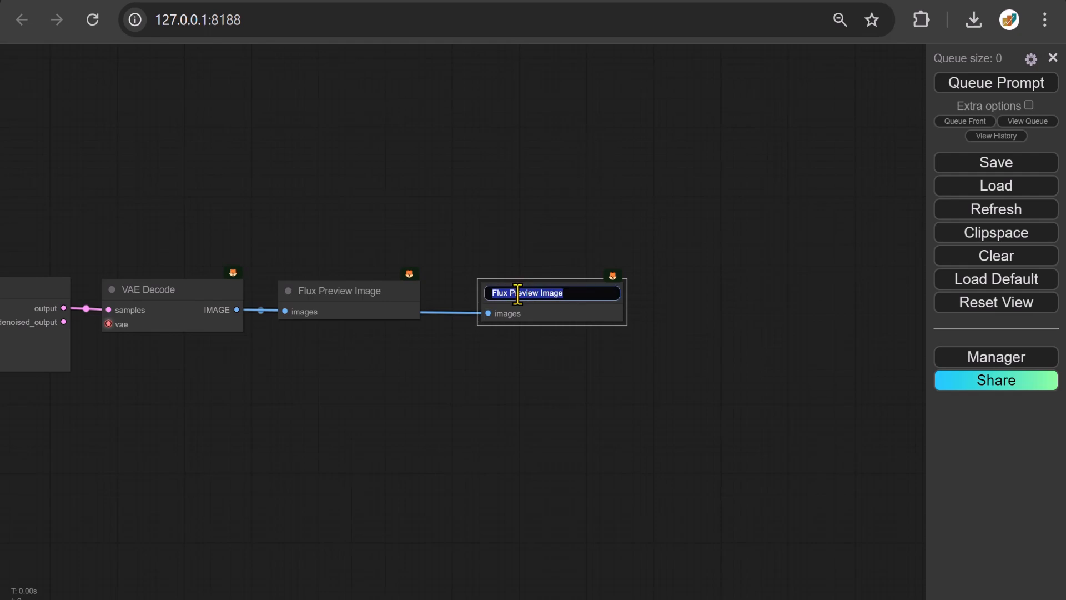
left_click(503, 289)
type("SD or SDXL")
key("Return")
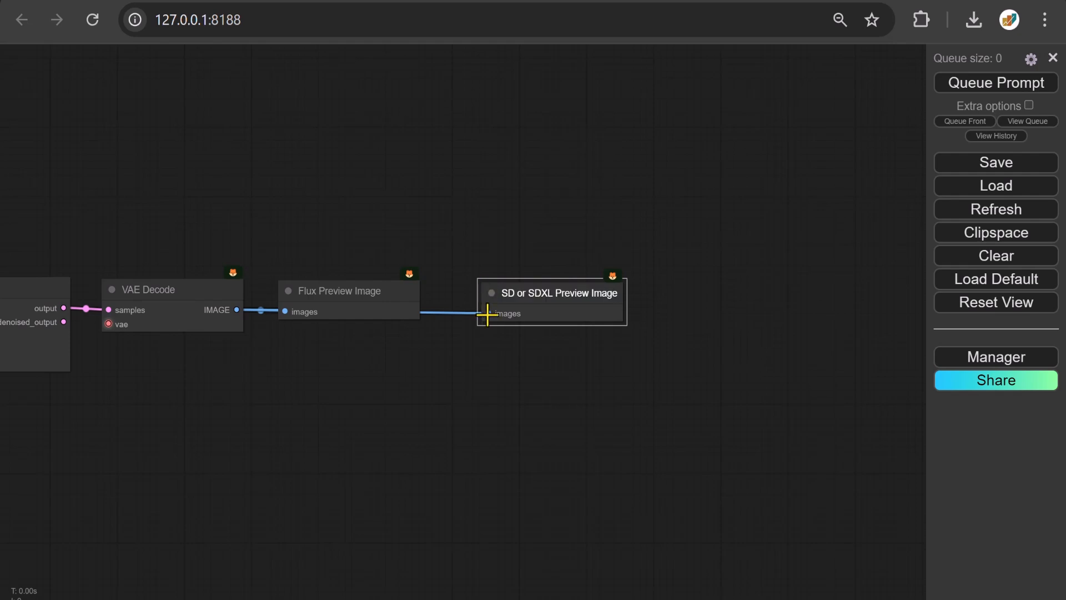
left_click_drag(487, 315, 485, 286)
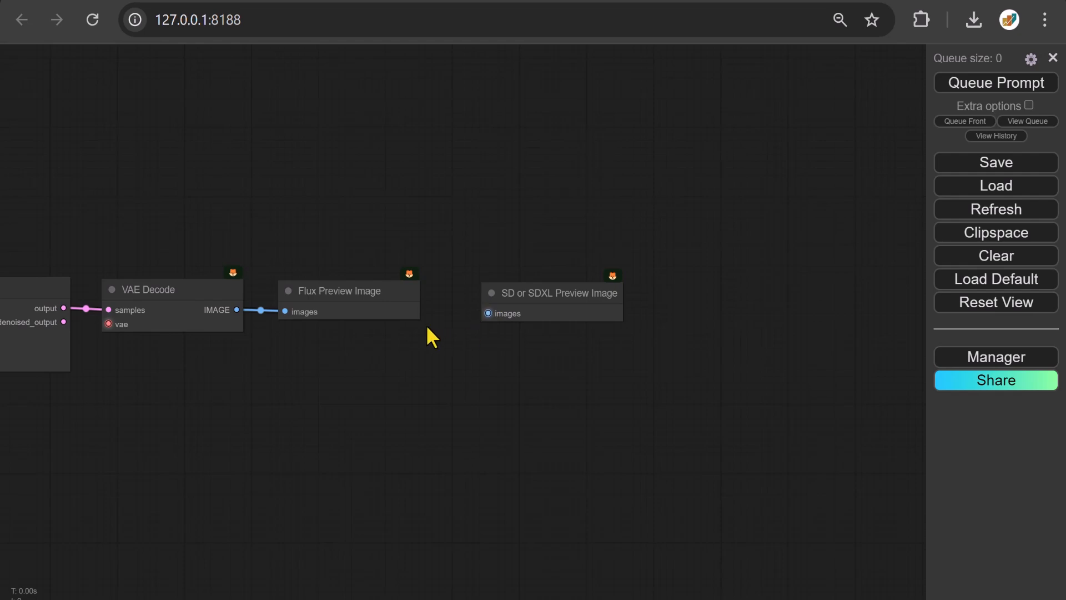
Enlarge both preview nodes to a similar size, moving SD or SDXL Preview Image clear of Flux Preview Image.
left_click_drag(418, 319, 525, 561)
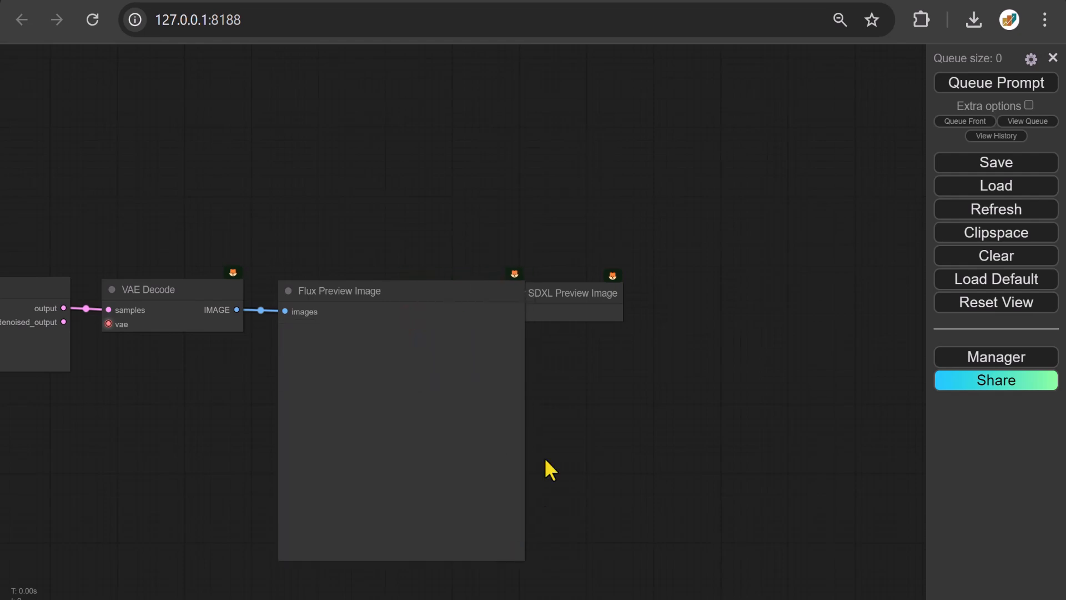
left_click_drag(557, 291, 634, 293)
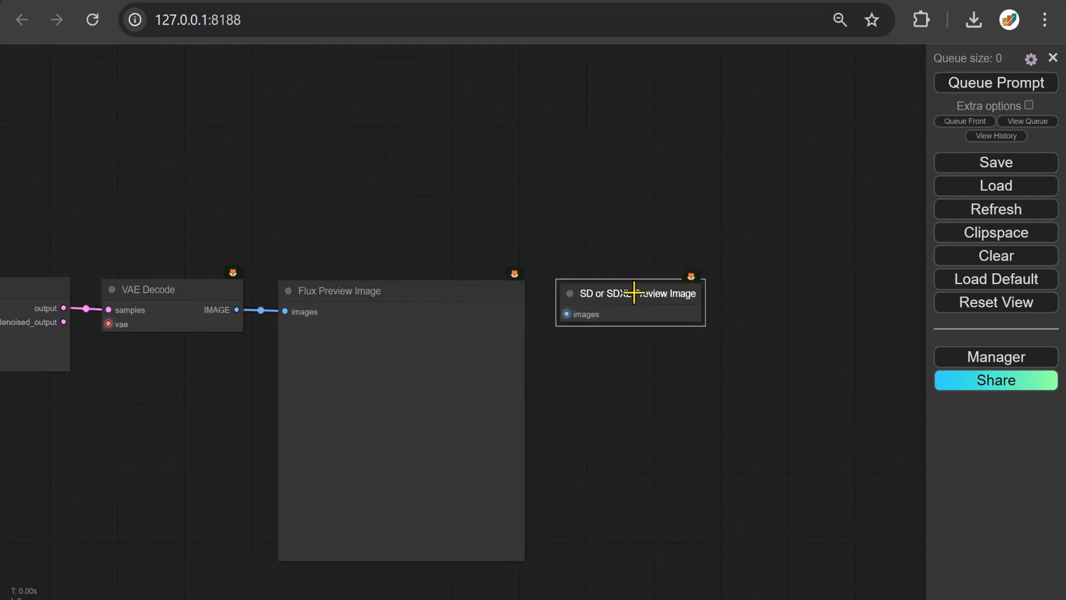
left_click_drag(704, 328, 811, 555)
Add a group around the Flux nodes, from DualCLIPLoader to the preview nodes, and fit the group to its nodes.
scroll(811, 555, "down", 8)
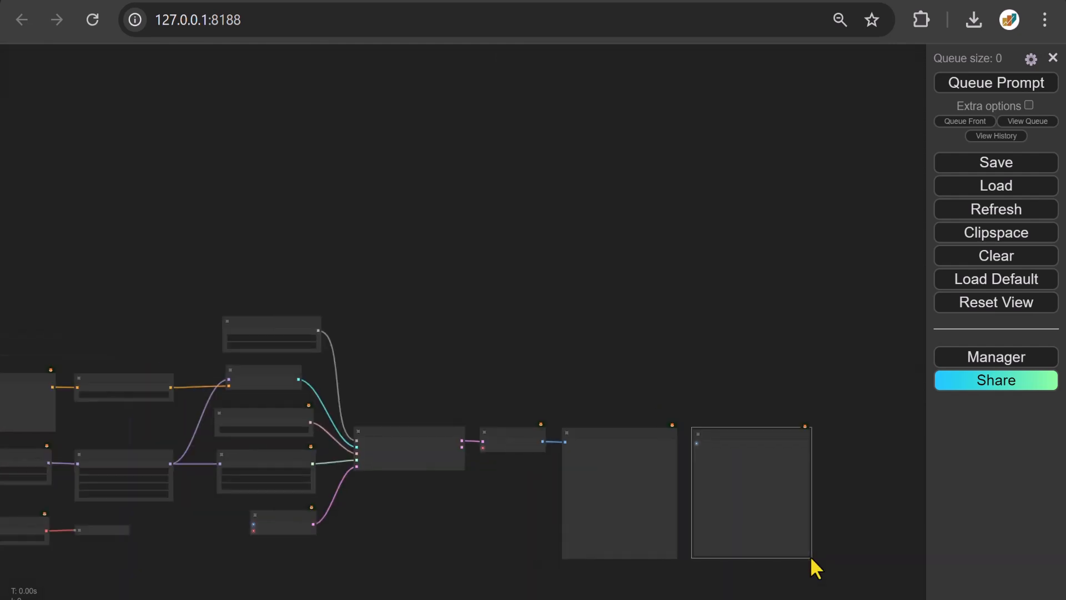
left_click_drag(319, 587, 424, 467)
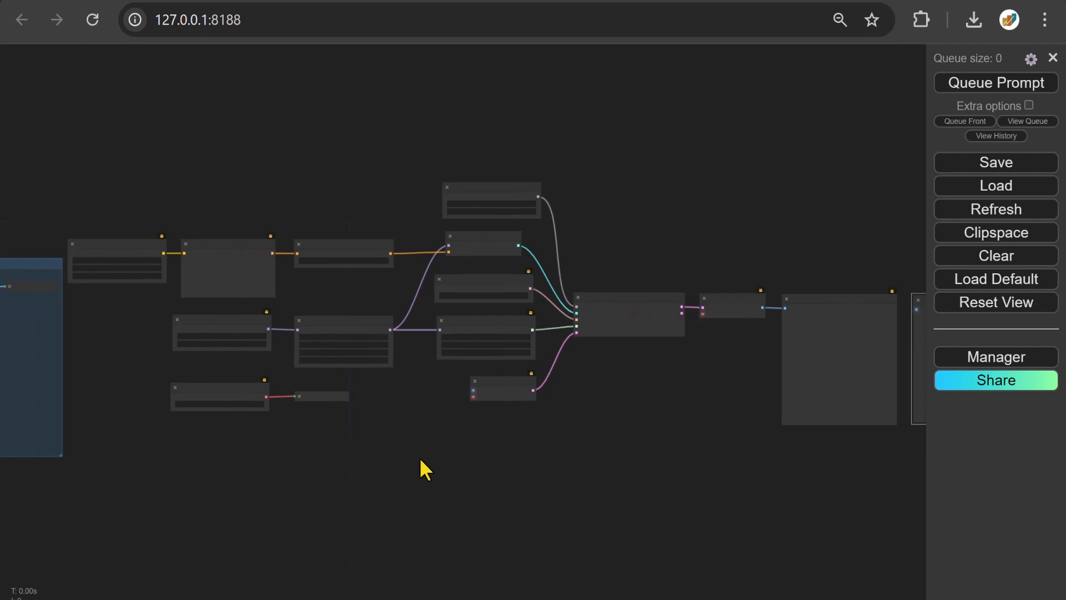
right_click(78, 162)
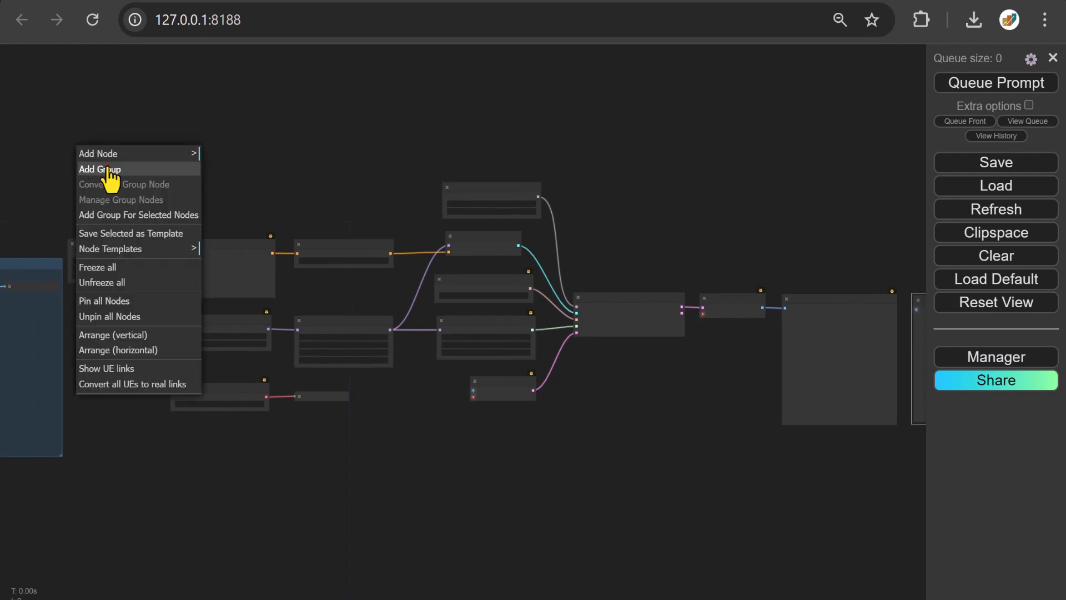
left_click(109, 167)
left_click_drag(149, 188, 972, 495)
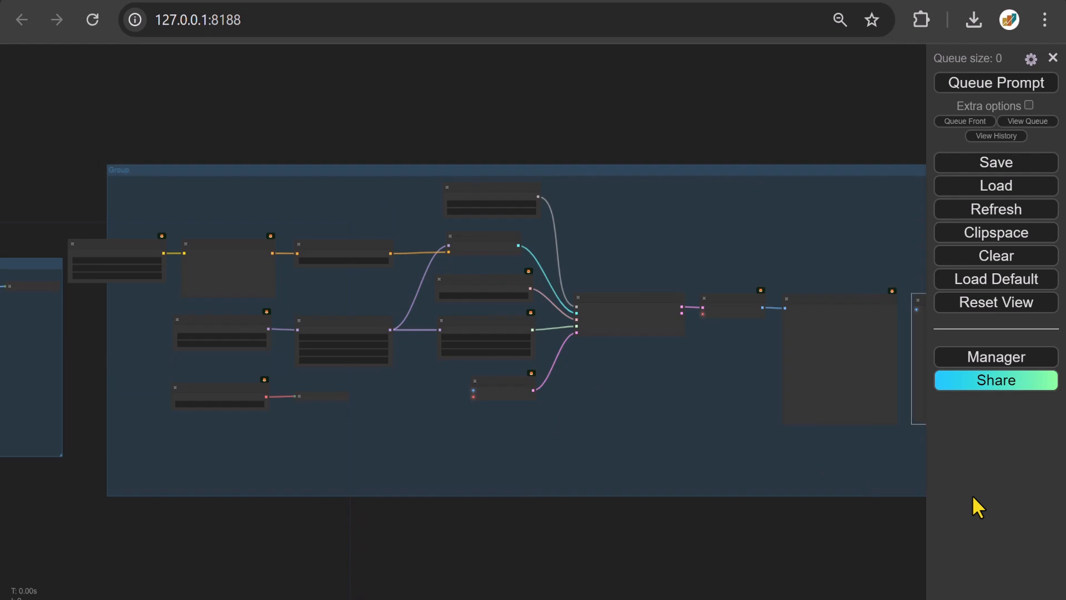
right_click(638, 170)
left_click(666, 249)
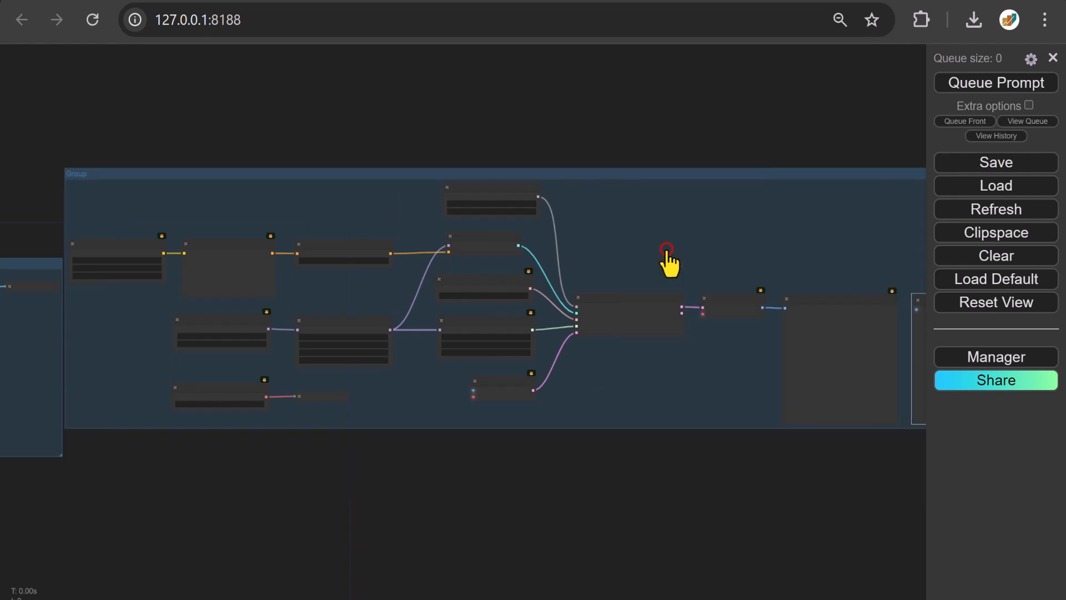
Title the new group around the Flux nodes Flux Workflow.
double_click(78, 174)
key("BackSpace")
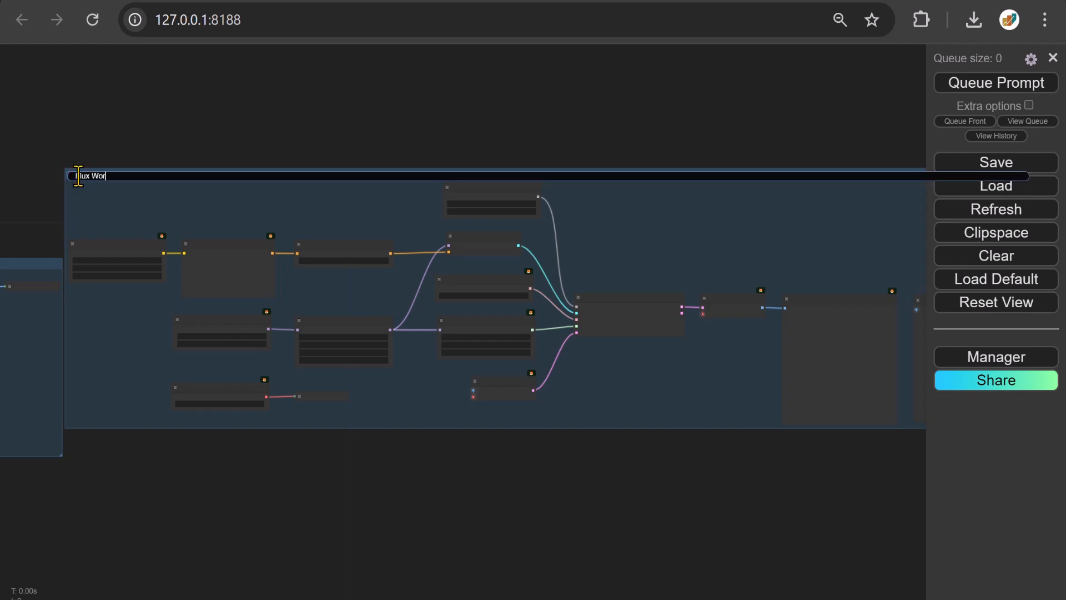
type("Flux Workflow")
key("Return")
scroll(78, 173, "up", 6)
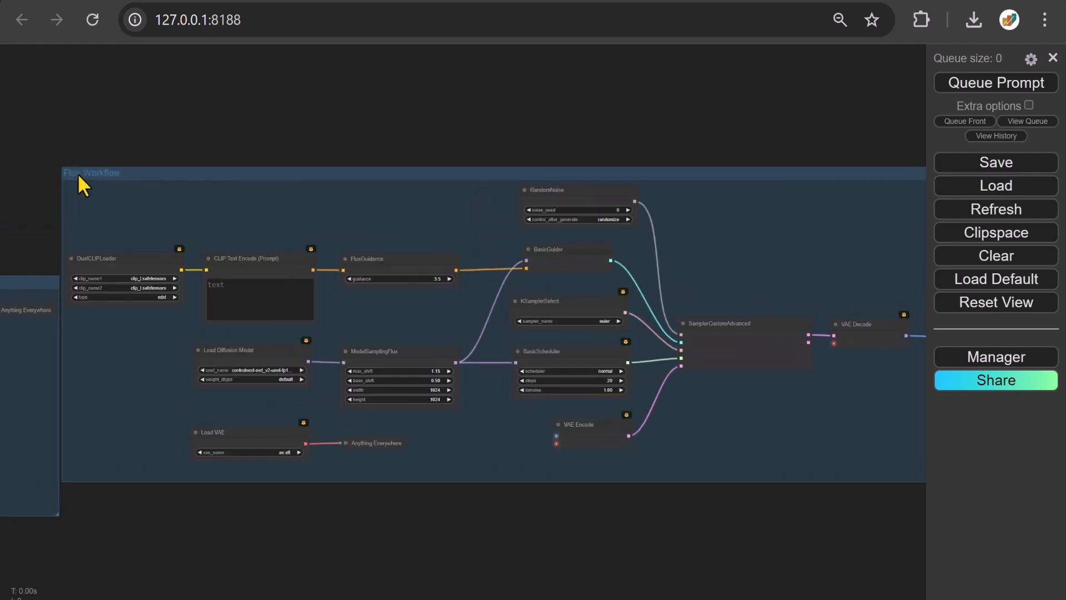
Set the Load Checkpoint node to RealVisXL V4.safetensors and open the list of available LoRAs in the Load LoRA node.
left_click_drag(78, 173, 109, 333)
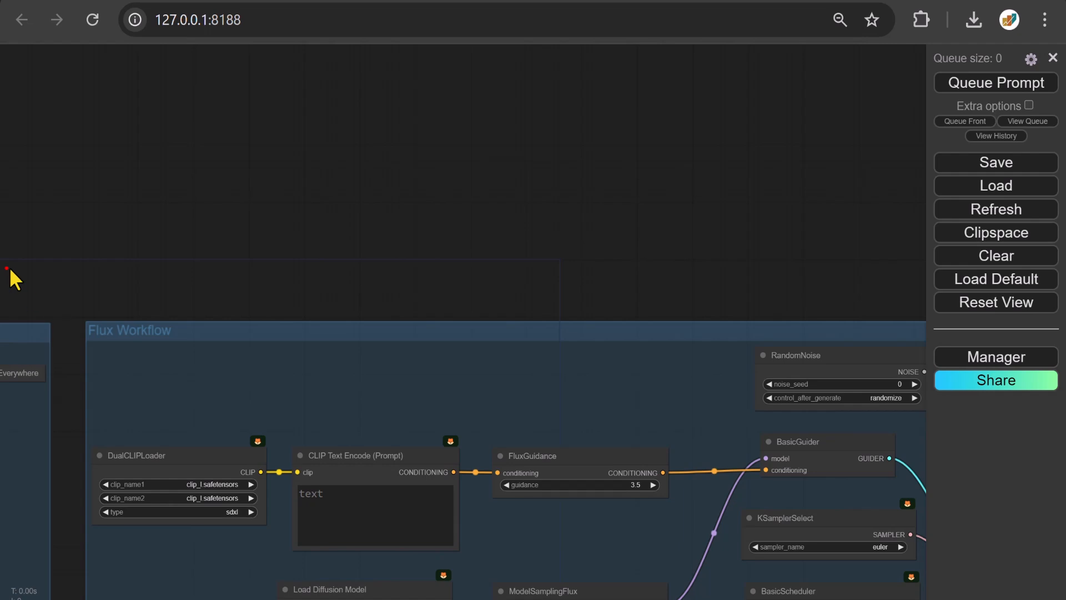
left_click_drag(8, 268, 768, 123)
left_click_drag(448, 121, 589, 93)
left_click(186, 301)
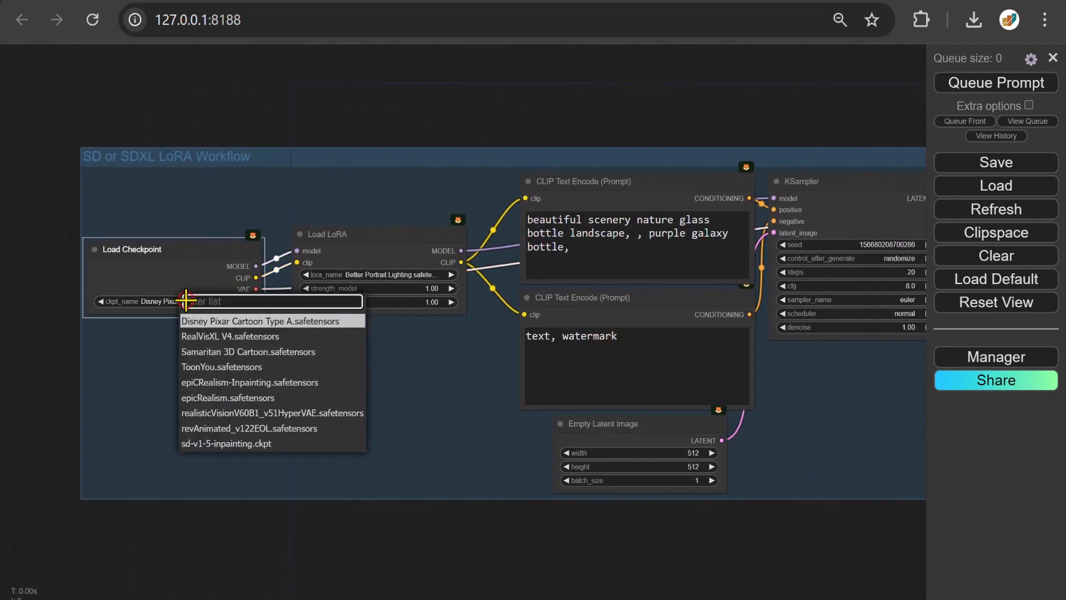
left_click(228, 336)
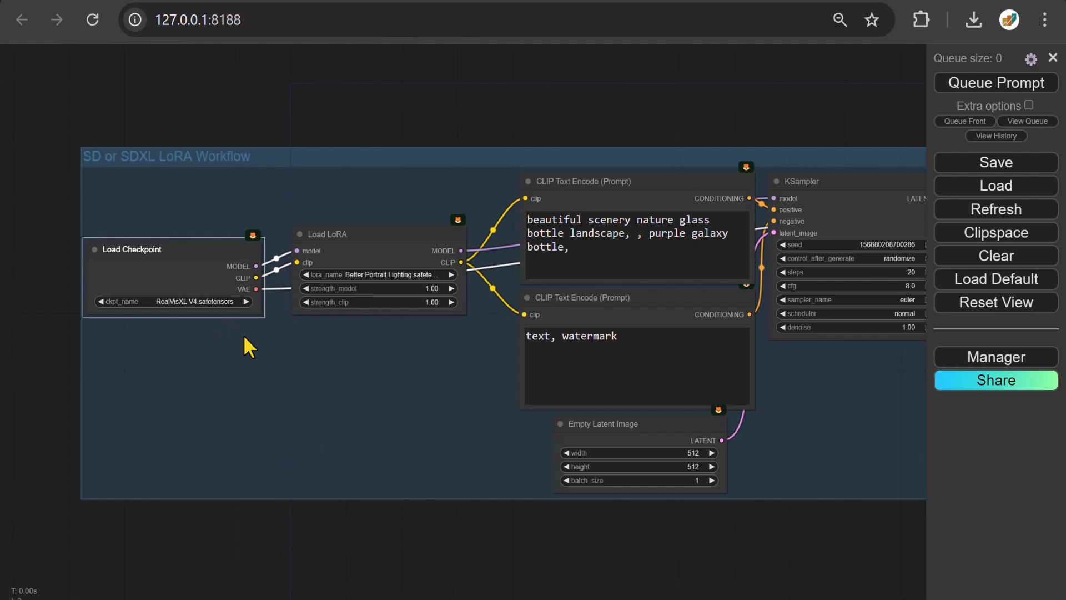
left_click(364, 276)
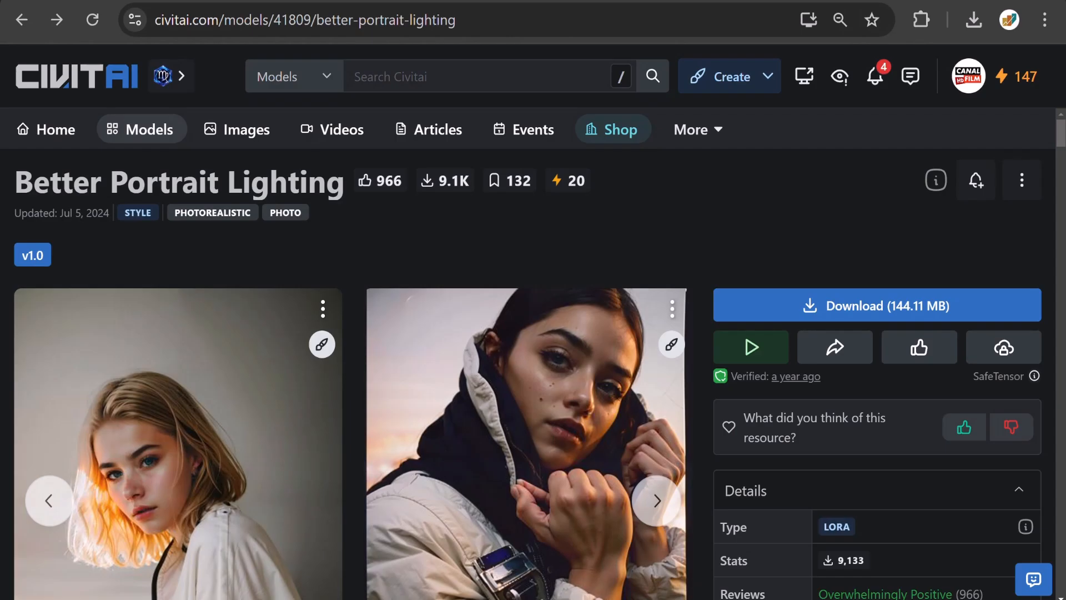
Switch to the Civitai page of the Better Portrait Lighting LoRA and examine its base model details and sample images.
left_click_drag(350, 184, 11, 197)
scroll(7, 194, "down", 2)
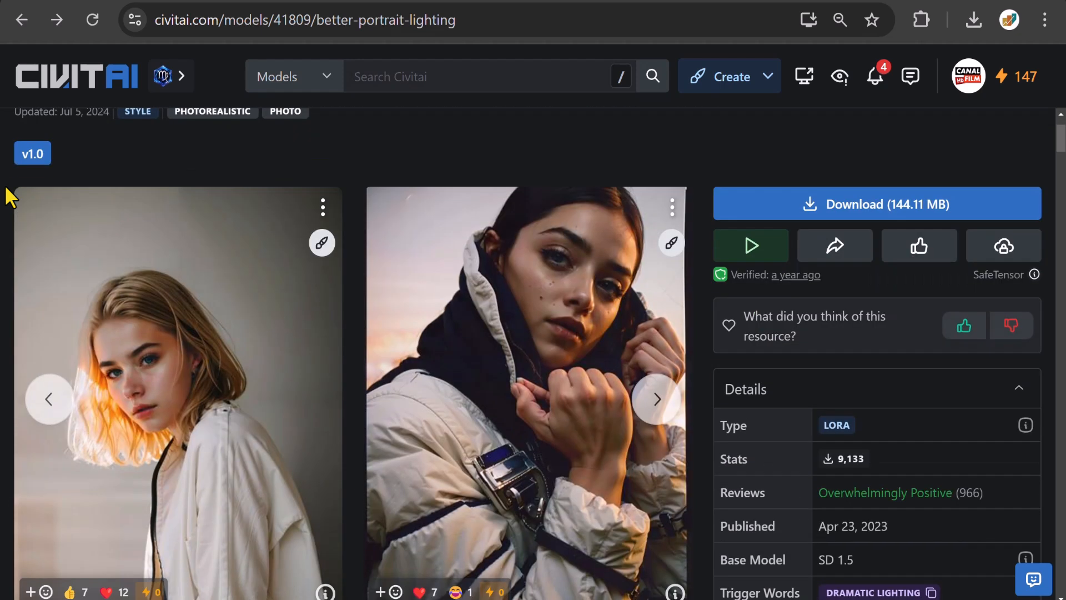
left_click(661, 400)
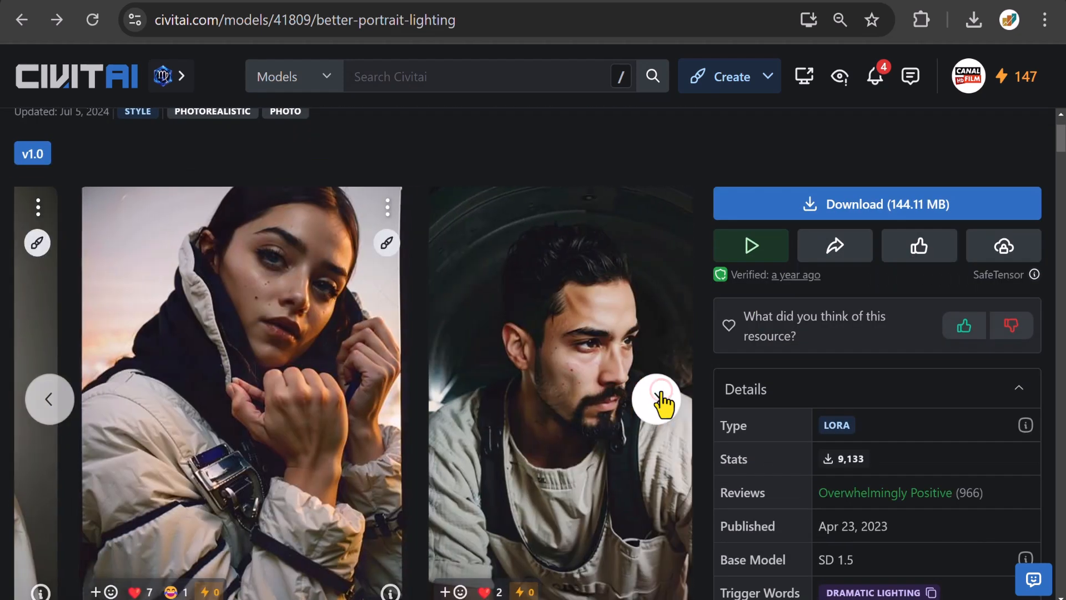
left_click(661, 400)
left_click(661, 399)
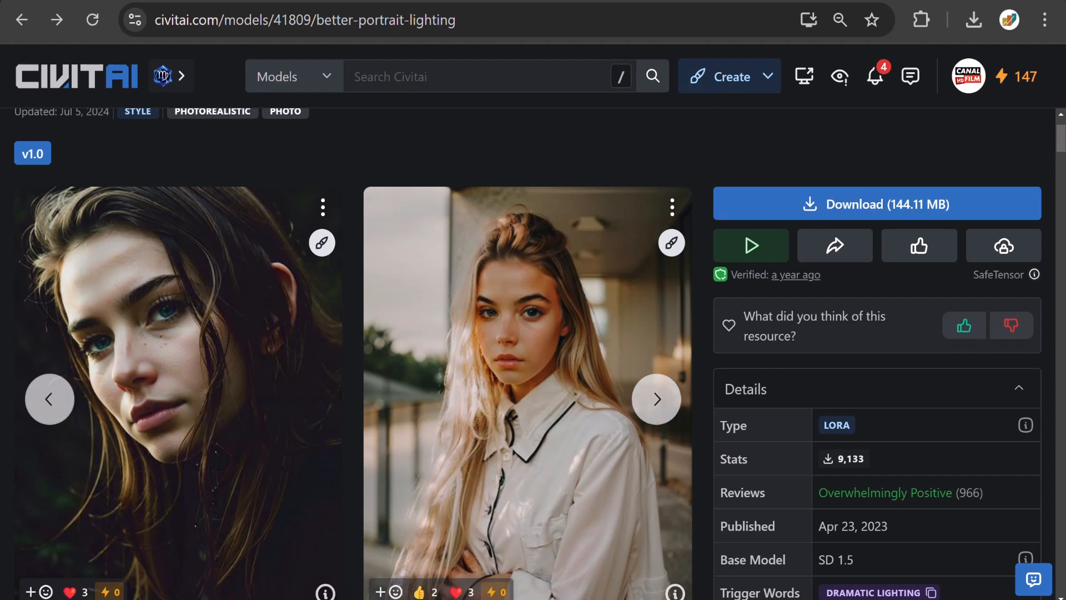
Switch to the Civitai page of the Samaritan 3D Cartoon SDXL LoRA and examine its details and sample images.
left_click(687, 1)
left_click_drag(413, 178, 18, 186)
scroll(18, 186, "down", 2)
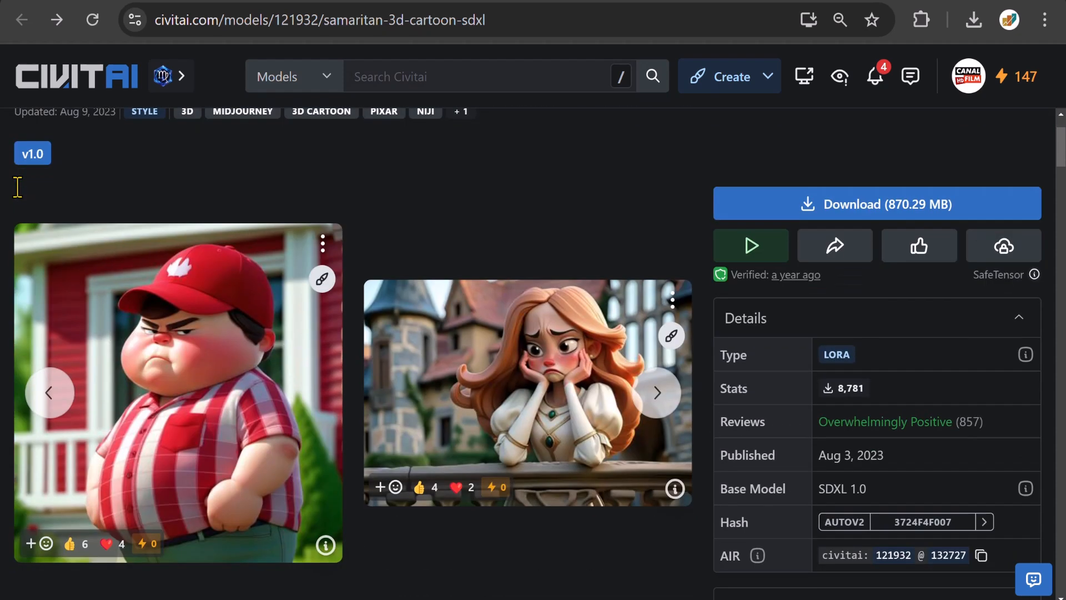
left_click(654, 396)
left_click(654, 400)
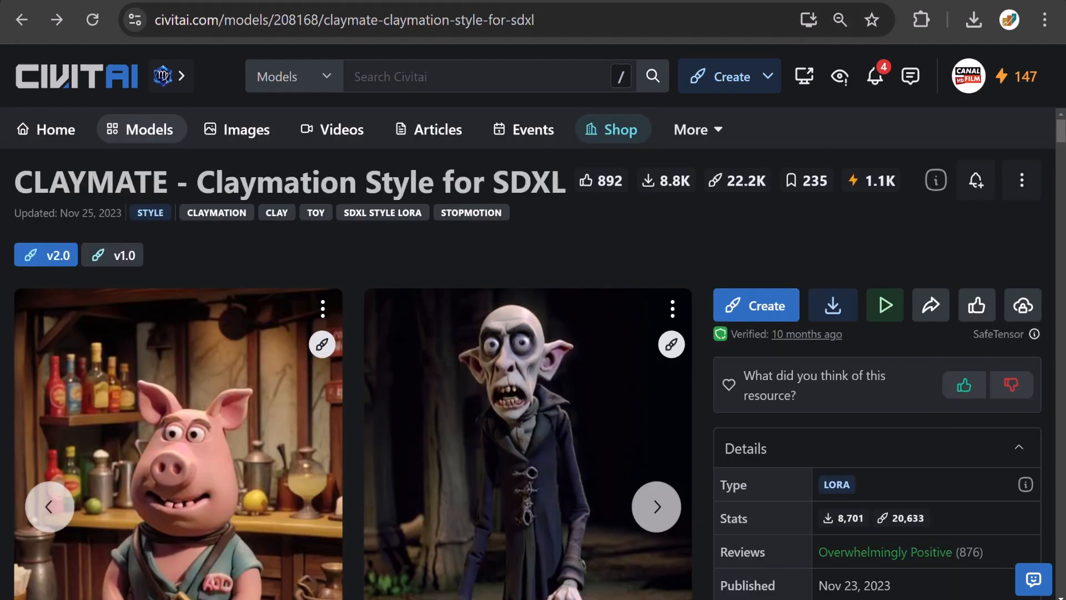
Examine the Civitai page of the CLAYMATE - Claymation Style for SDXL LoRA, including its sample images and base model.
left_click_drag(564, 171, 13, 186)
scroll(13, 186, "down", 2)
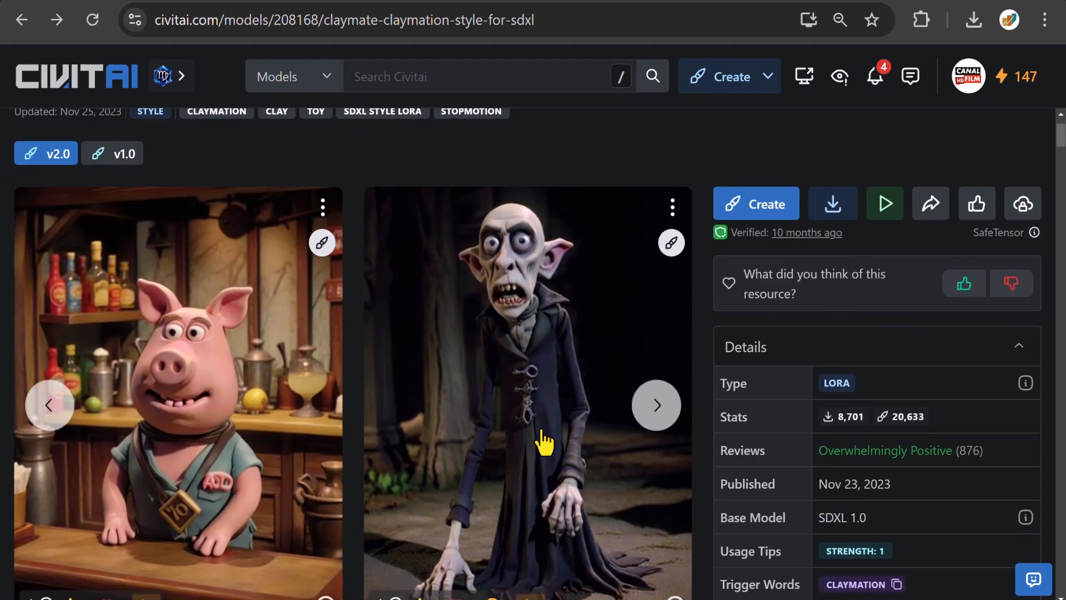
left_click(650, 414)
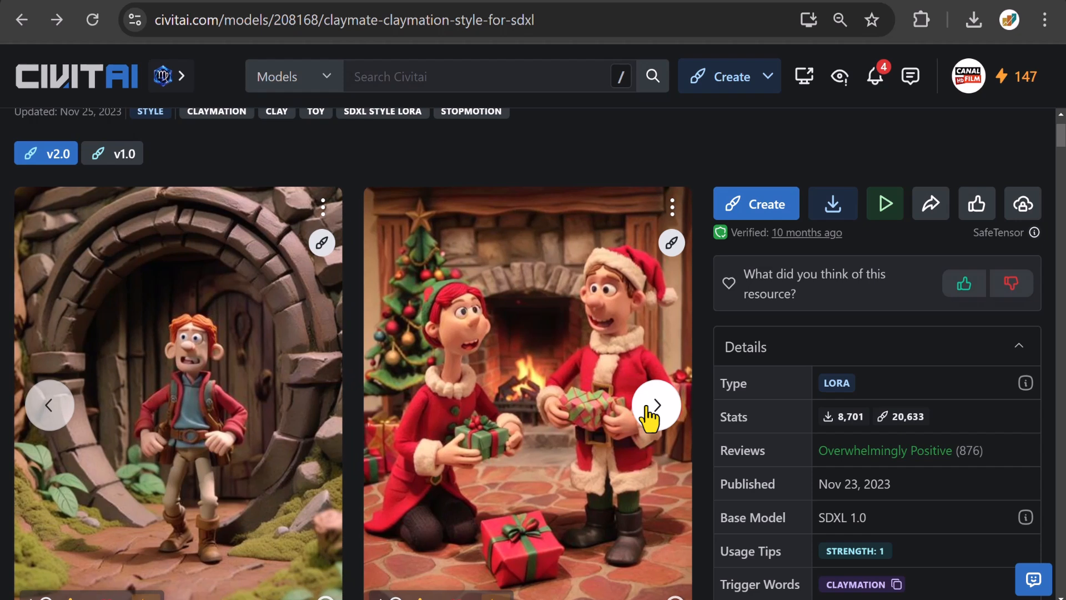
left_click(650, 416)
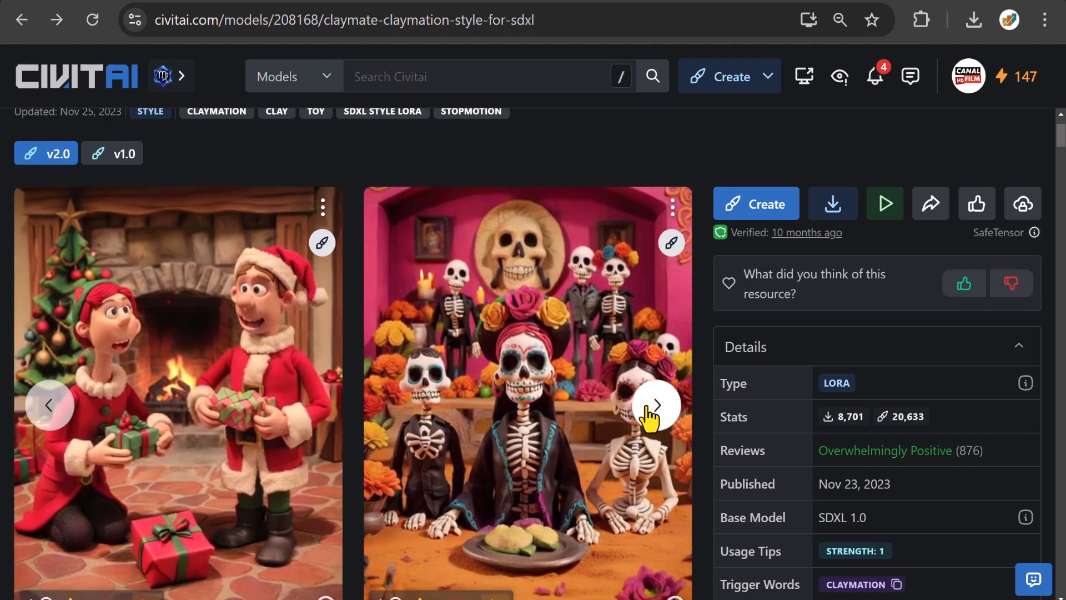
left_click_drag(871, 388, 833, 385)
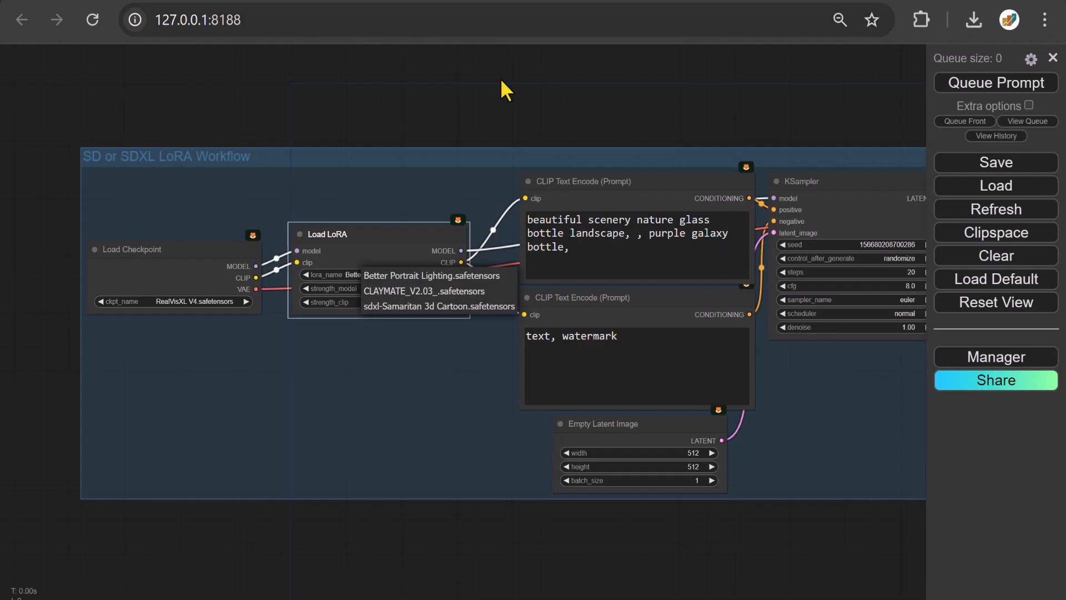
In ComfyUI, choose Better Portrait Lighting.safetensors as the LoRA and replace the positive prompt with "color photograph of a woman wearing a babydoll nightwear dress".
left_click(423, 276)
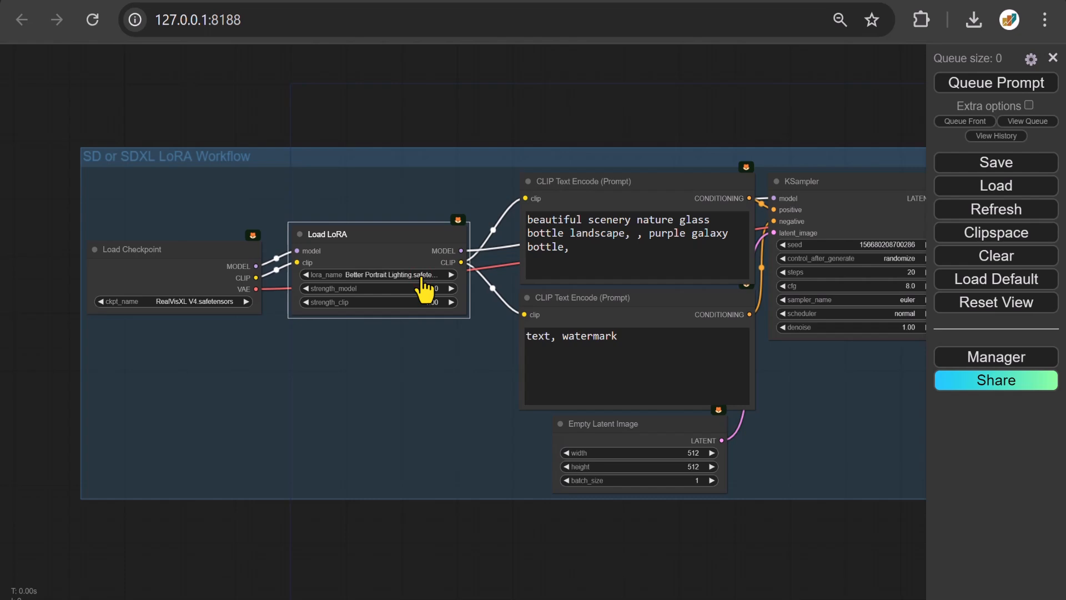
left_click(587, 248)
key("ctrl+a")
type("color")
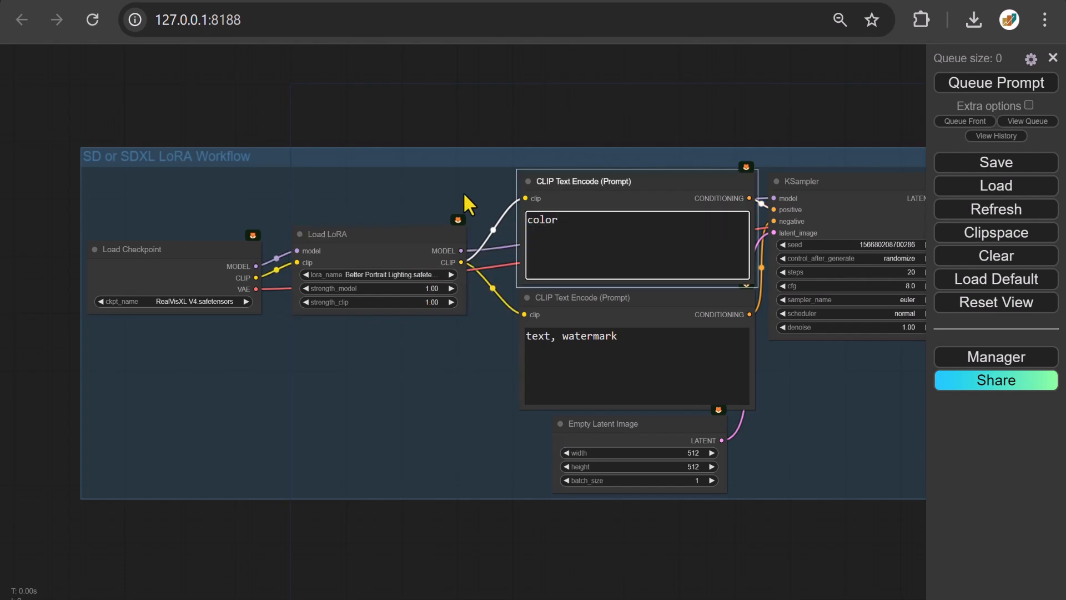
type(" photograph of a woman w")
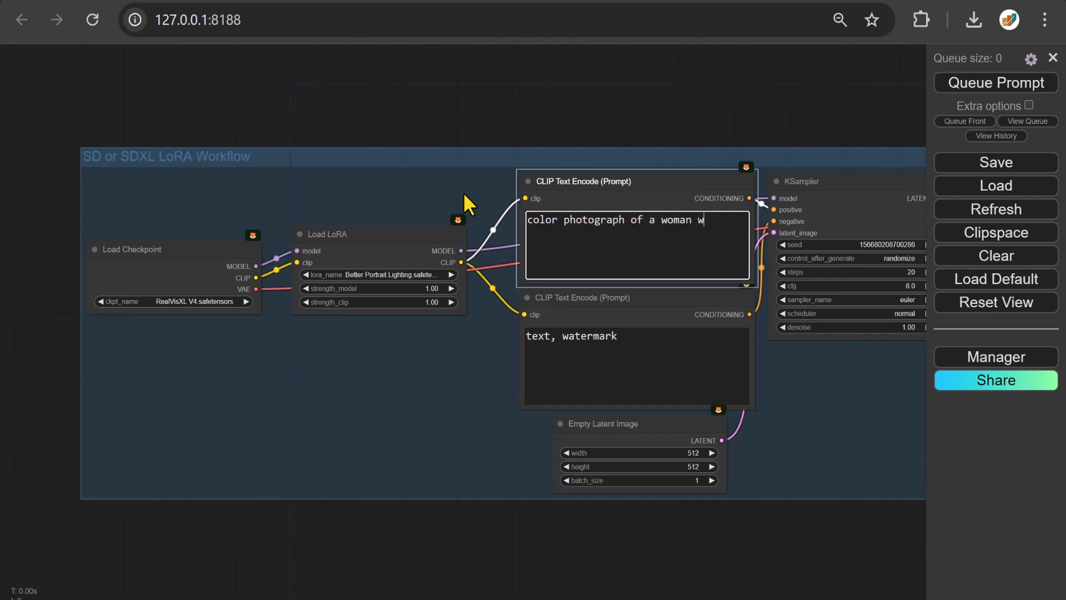
type("earing a babydoll nightwear dress")
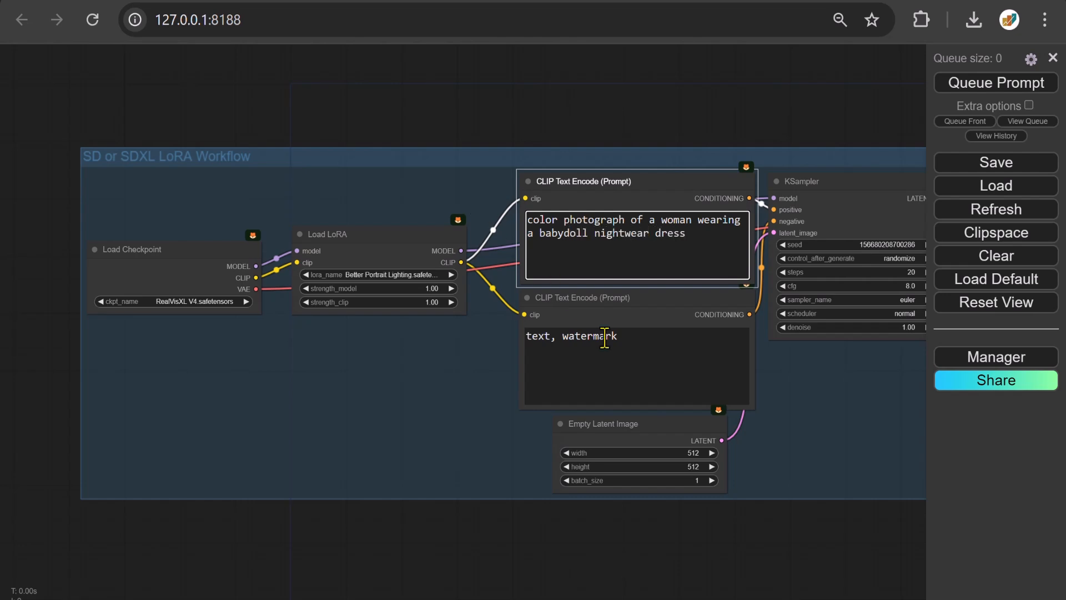
Set both the width and the height of the Empty Latent Image node to 1024.
left_click(656, 452)
type("102")
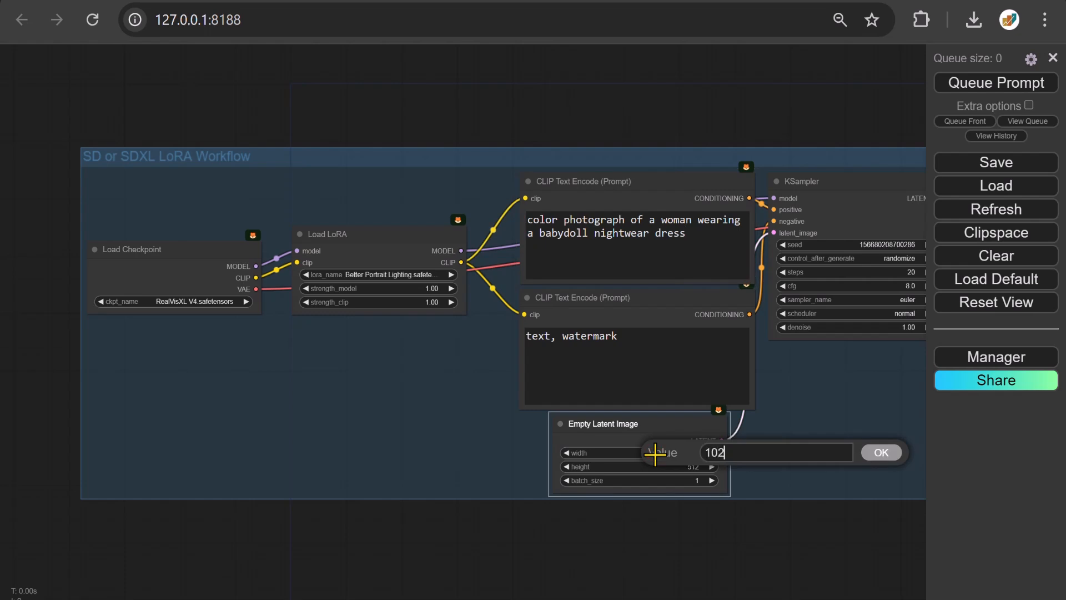
type("4")
key("Return")
left_click(660, 467)
type("1")
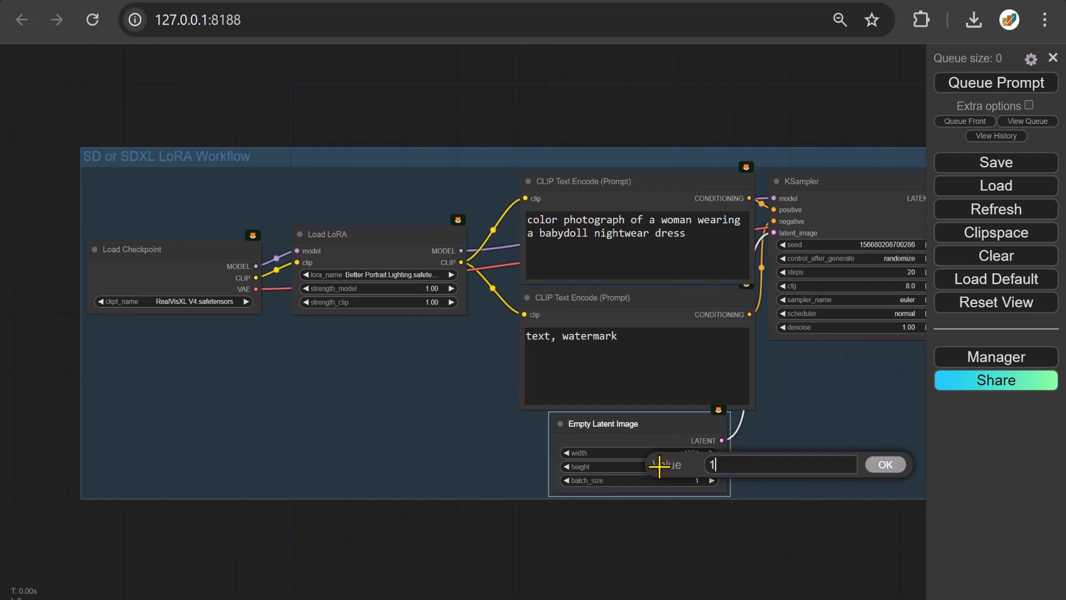
type("024")
key("Return")
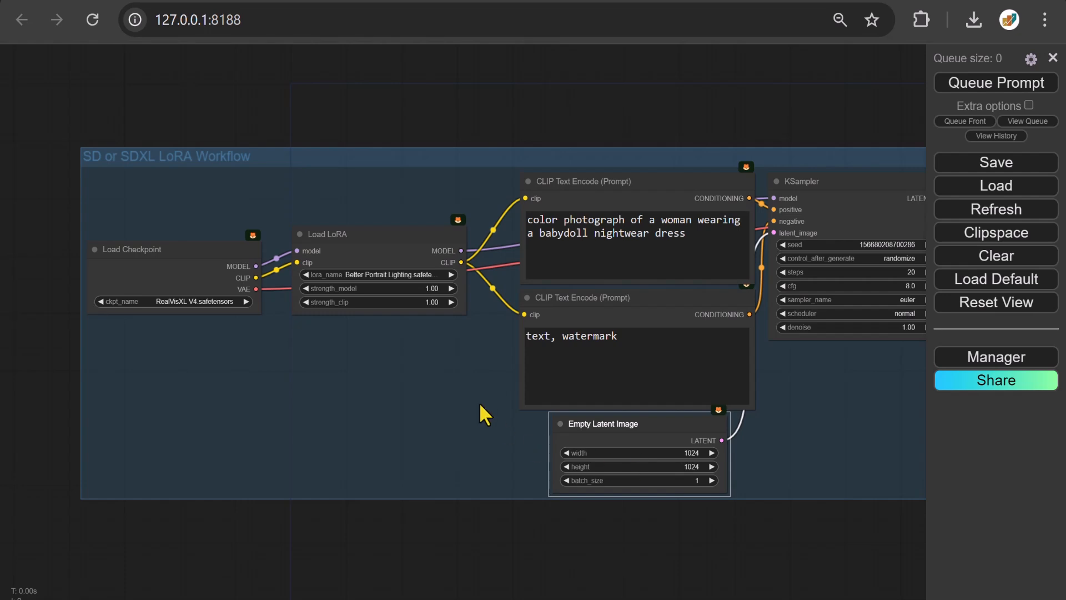
Set strength_model in the Load LoRA node to 0.90.
left_click(418, 284)
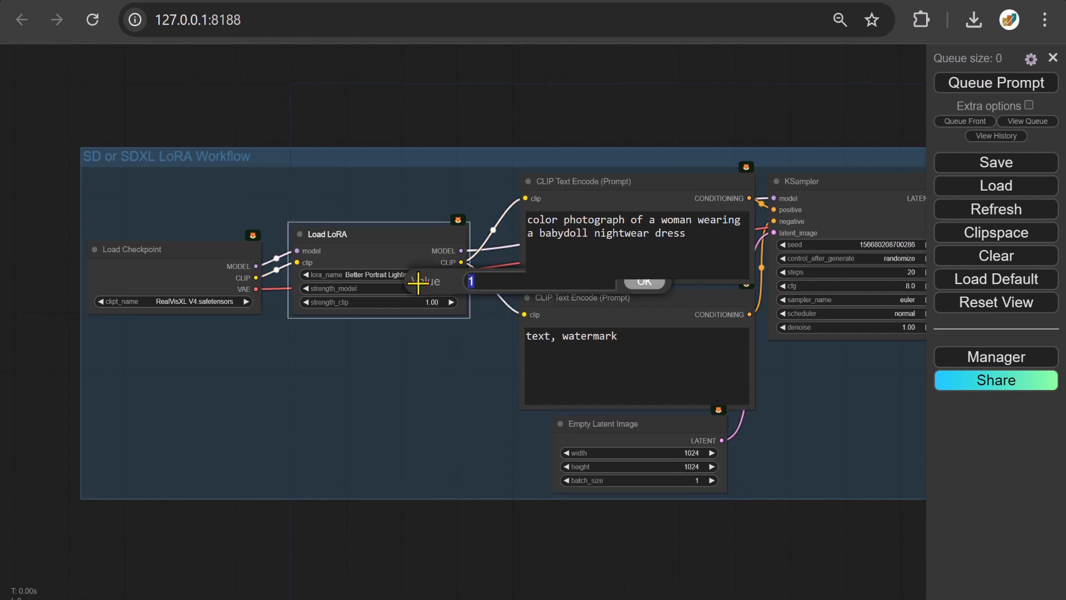
key("Return")
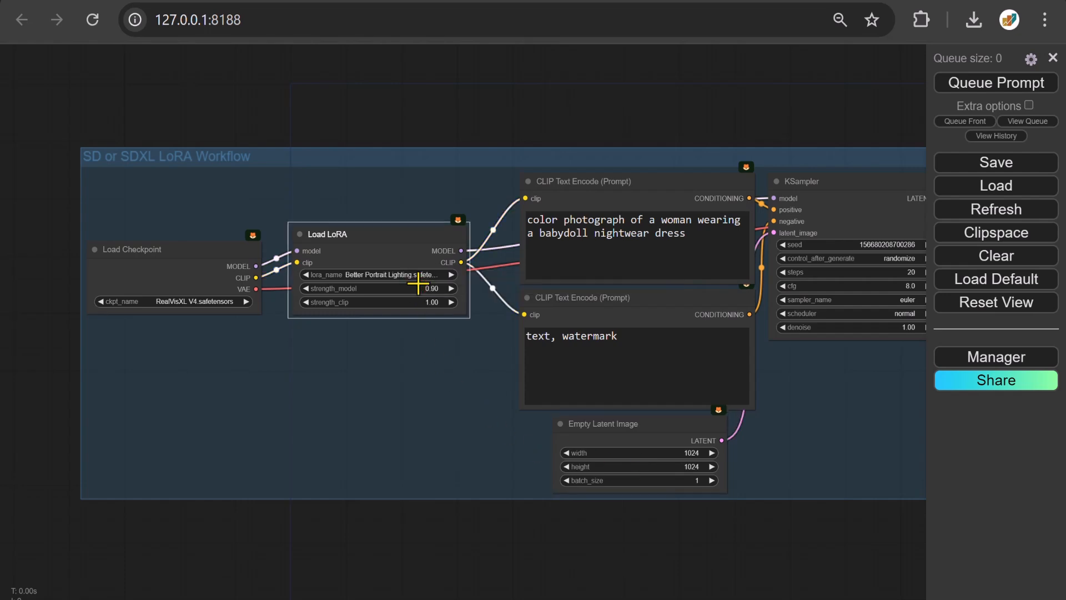
In the Flux group's DualCLIPLoader, set clip_name2 to t5xxl_fp8_e4m3fn.safetensors and the type to flux.
left_click_drag(874, 409, 47, 383)
left_click_drag(772, 518, 456, 441)
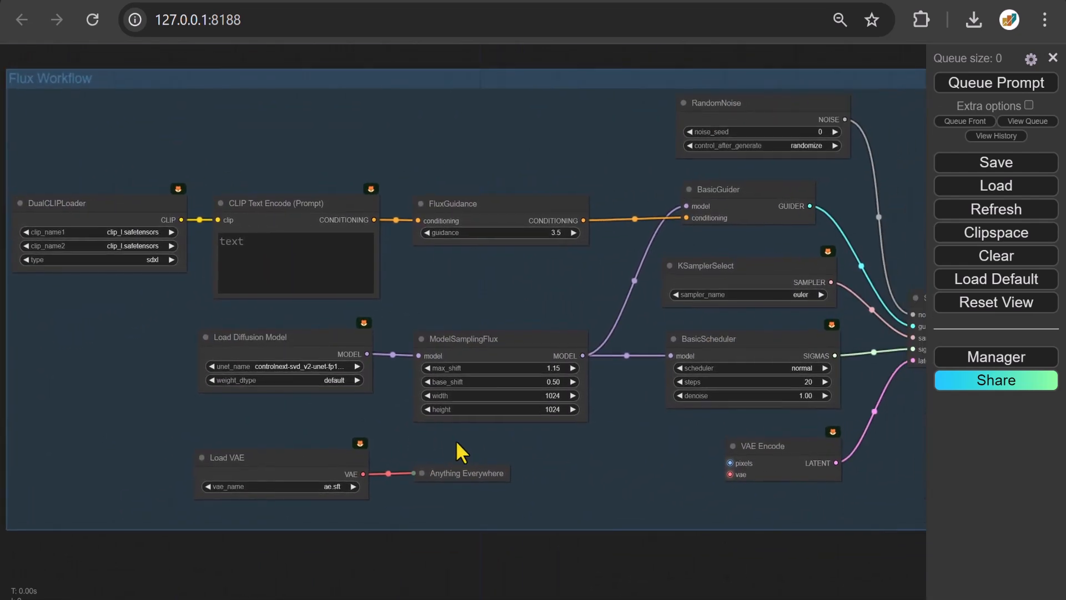
left_click(105, 245)
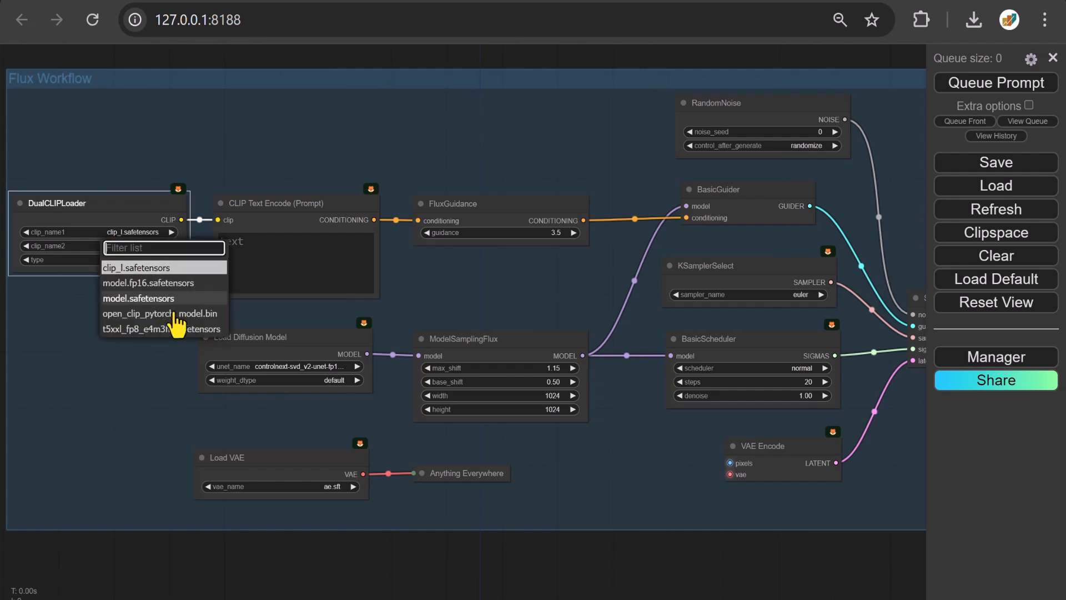
left_click(148, 330)
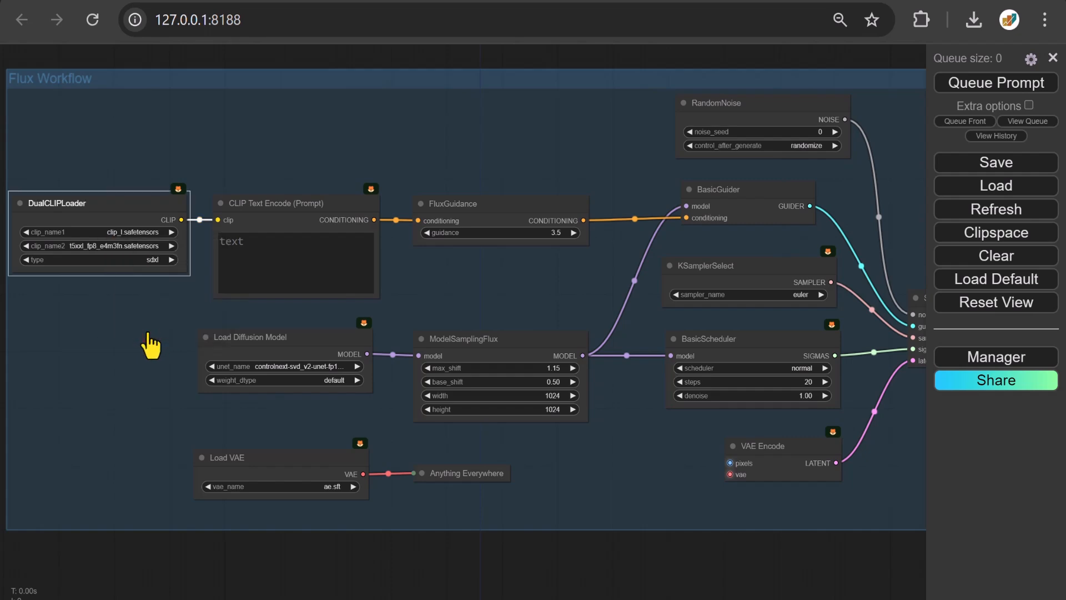
left_click(105, 259)
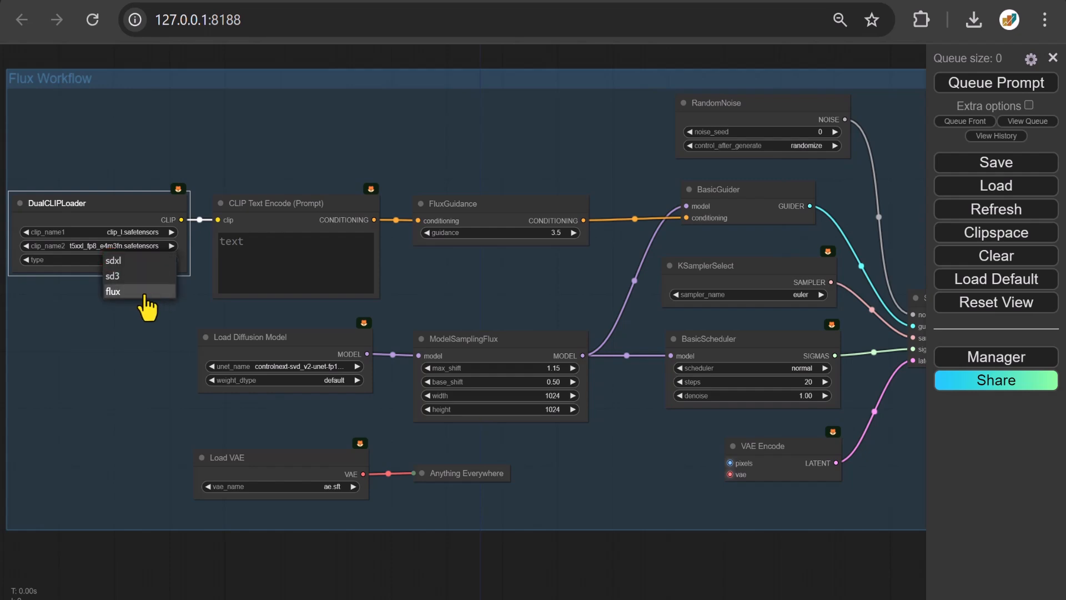
left_click(114, 292)
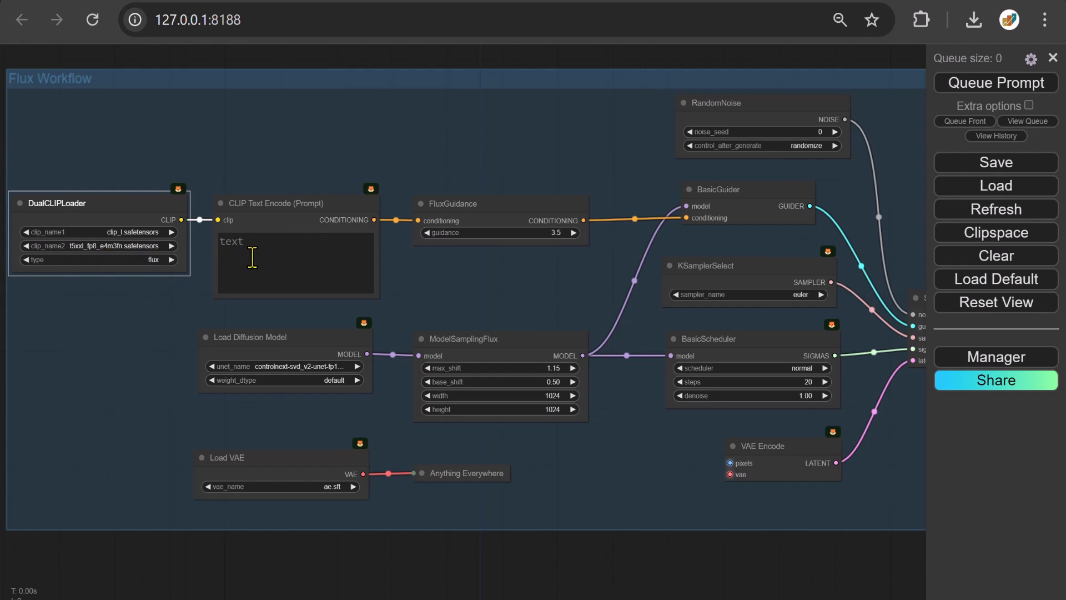
Copy the positive prompt from the SD or SDXL LoRA Workflow group into the Flux group's CLIP Text Encode node.
left_click_drag(117, 328, 827, 391)
left_click_drag(212, 222, 47, 197)
right_click(70, 201)
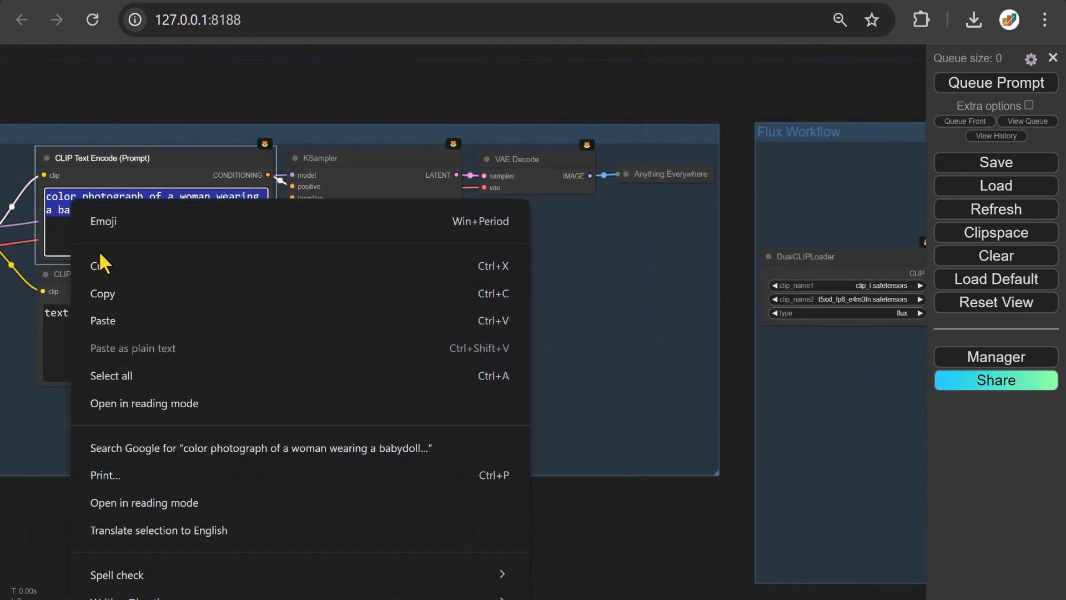
left_click(106, 293)
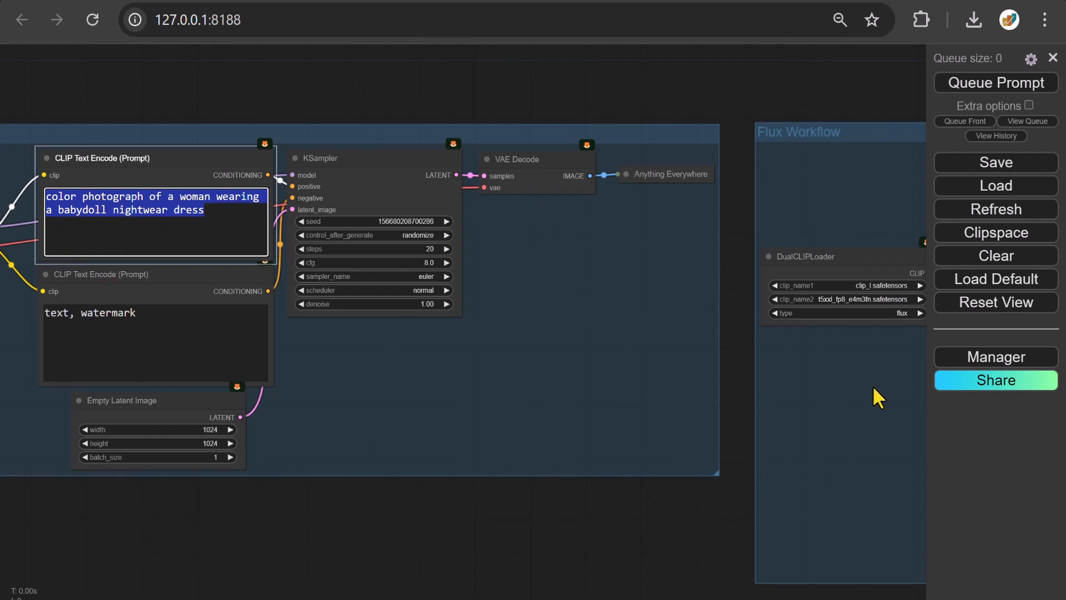
left_click_drag(876, 398, 209, 360)
left_click(305, 265)
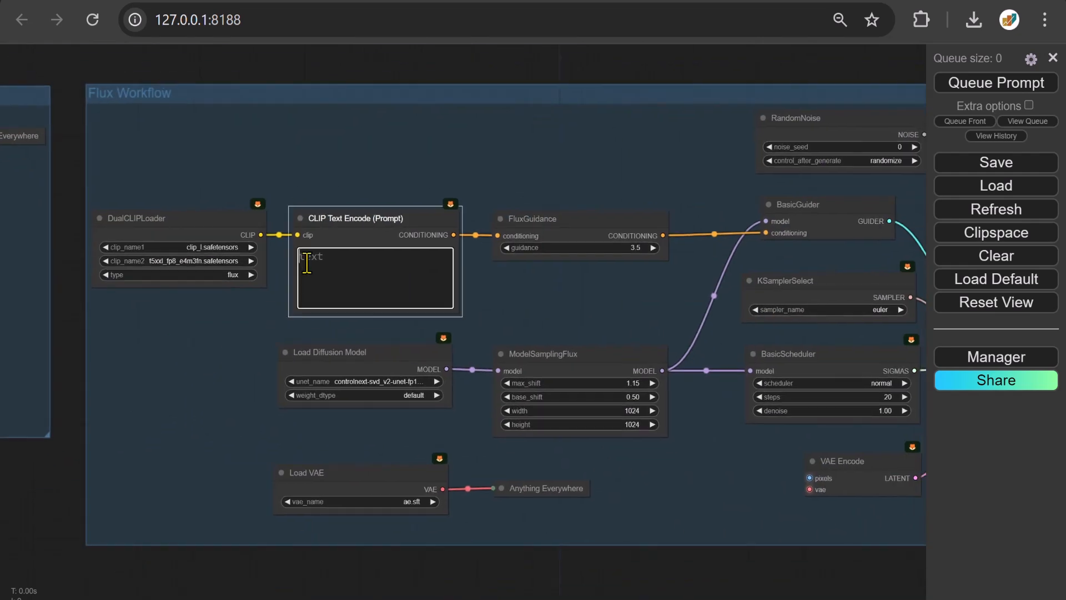
right_click(307, 262)
left_click(355, 452)
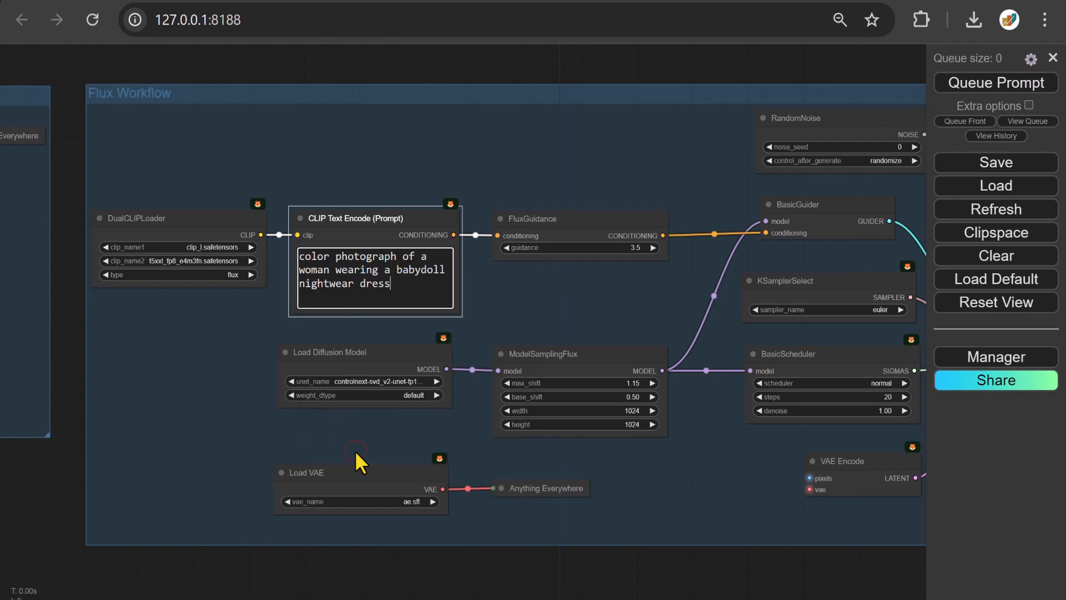
Set Load Diffusion Model to flux1-dev-fp8.safetensors with weight_dtype fp8_e4m3fn, and choose ae.sft in Load VAE.
left_click(366, 381)
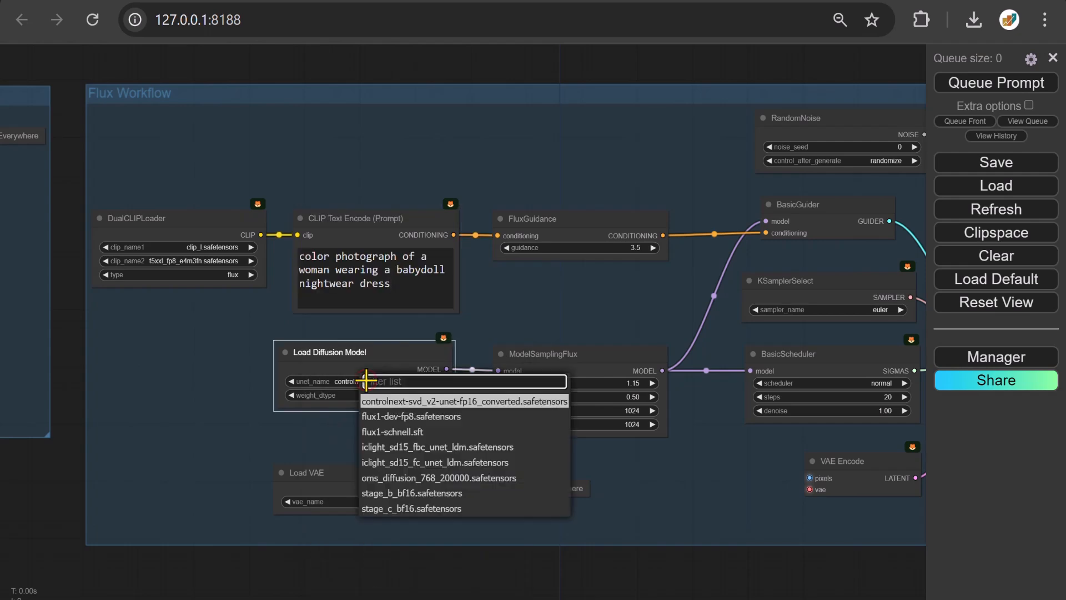
left_click(407, 415)
left_click(374, 396)
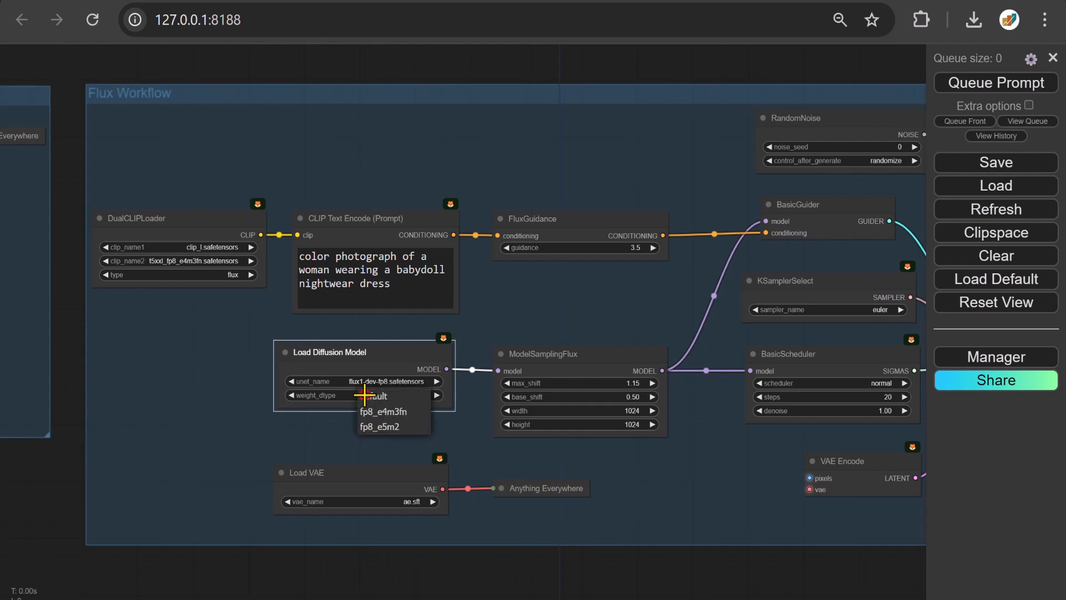
left_click(387, 411)
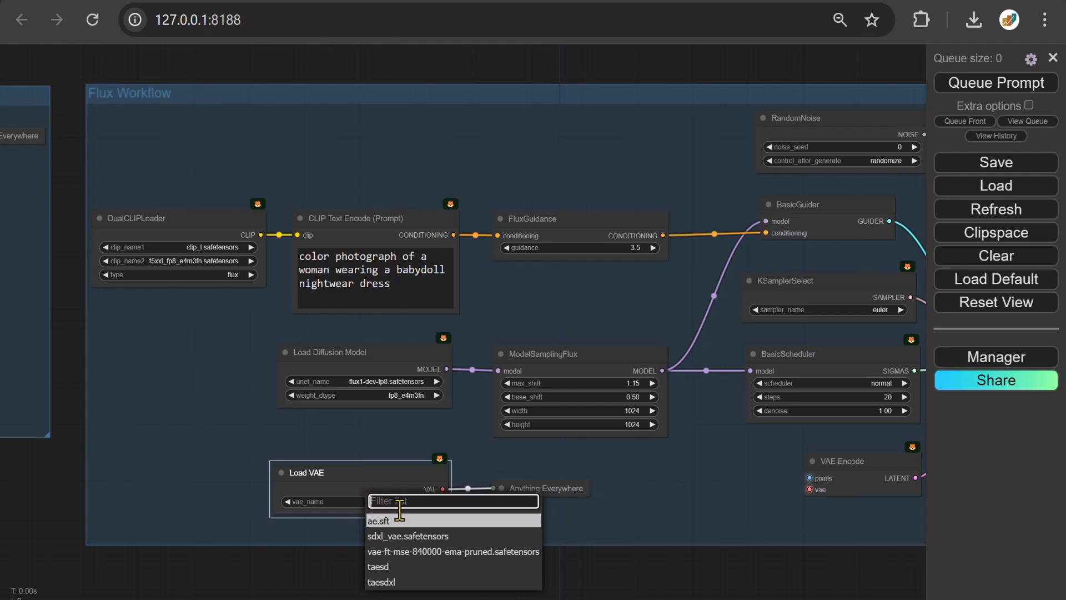
left_click(389, 522)
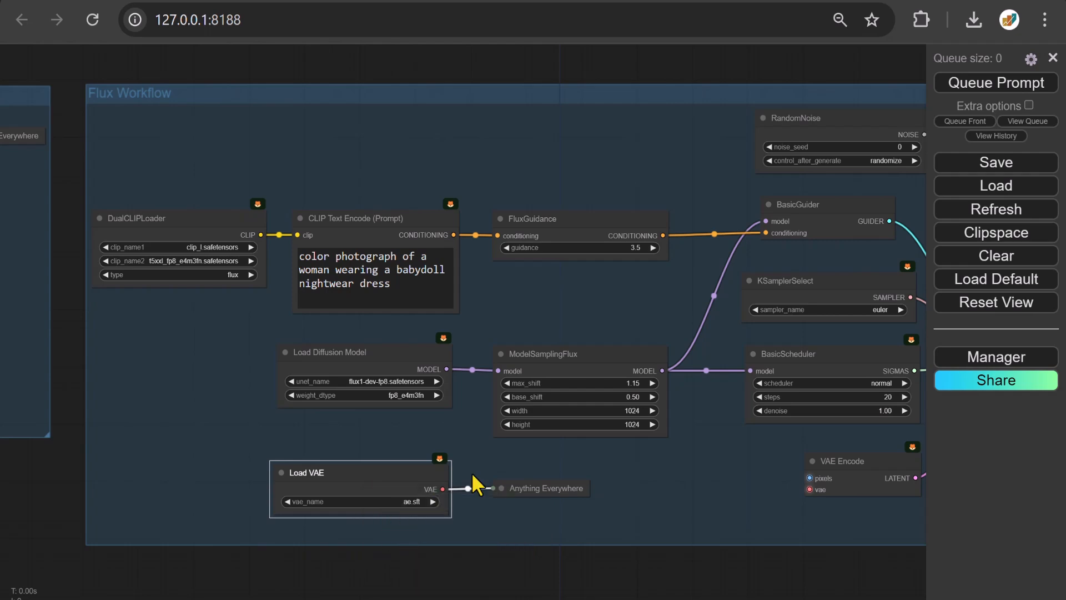
Set FluxGuidance to 2.0 and configure BasicScheduler with the simple scheduler and a denoise of 0.80.
left_click(611, 247)
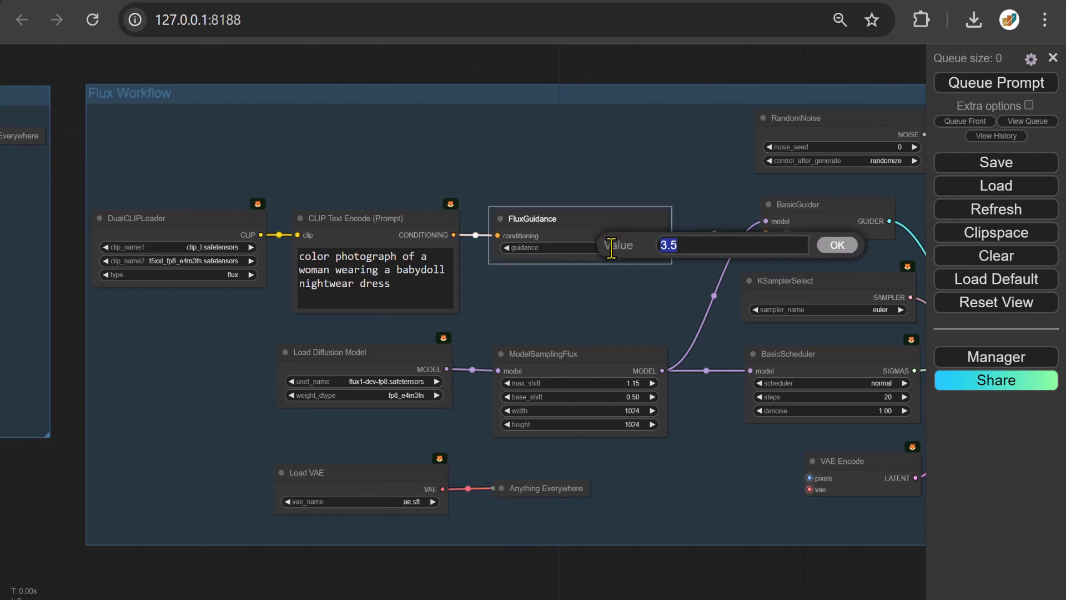
key("Return")
left_click_drag(752, 466, 225, 458)
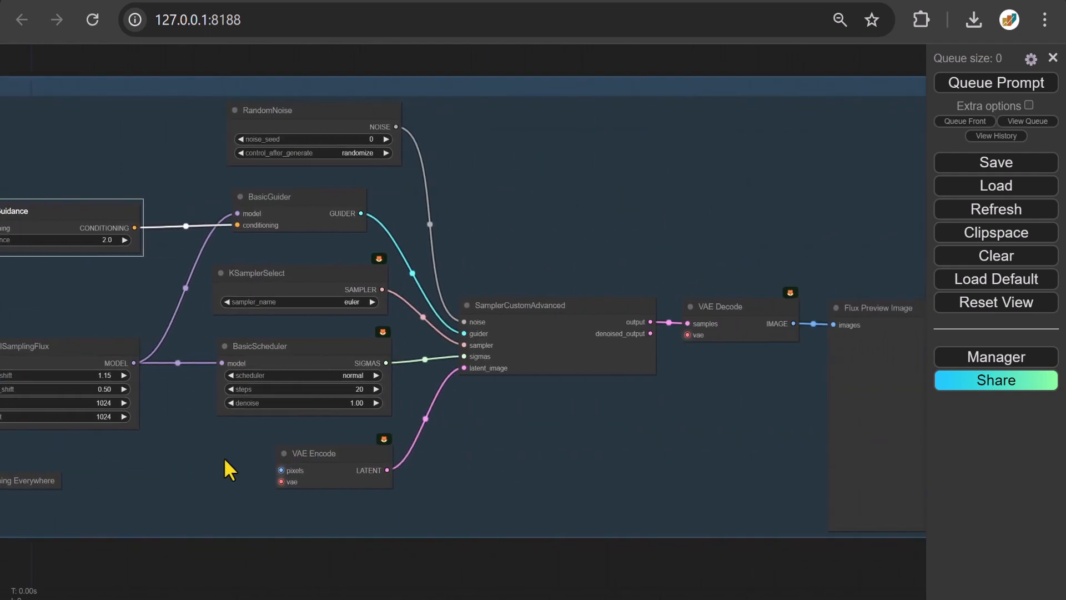
left_click(324, 374)
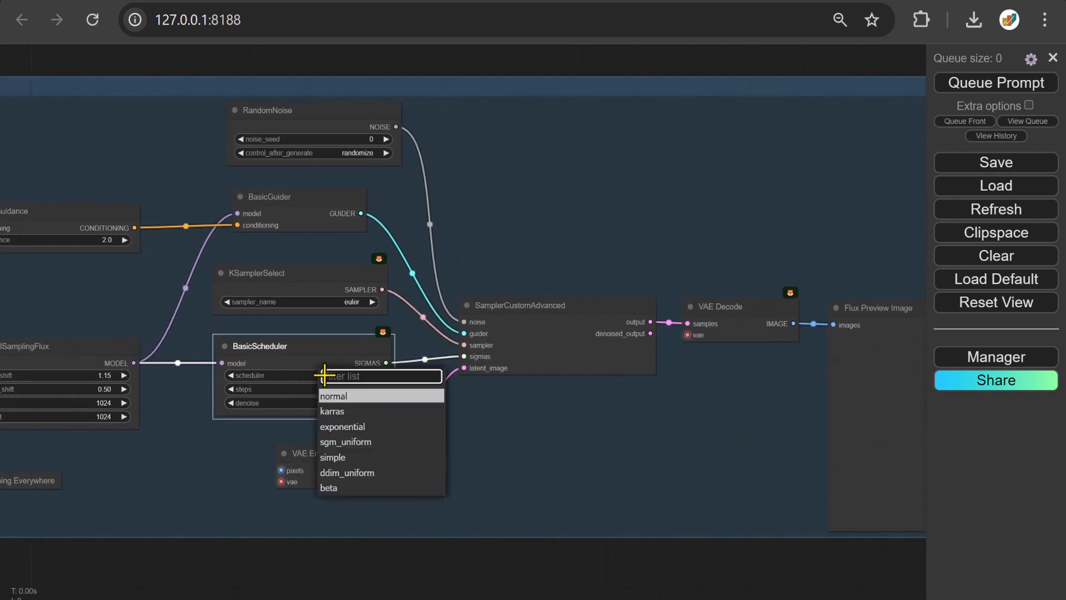
left_click(337, 461)
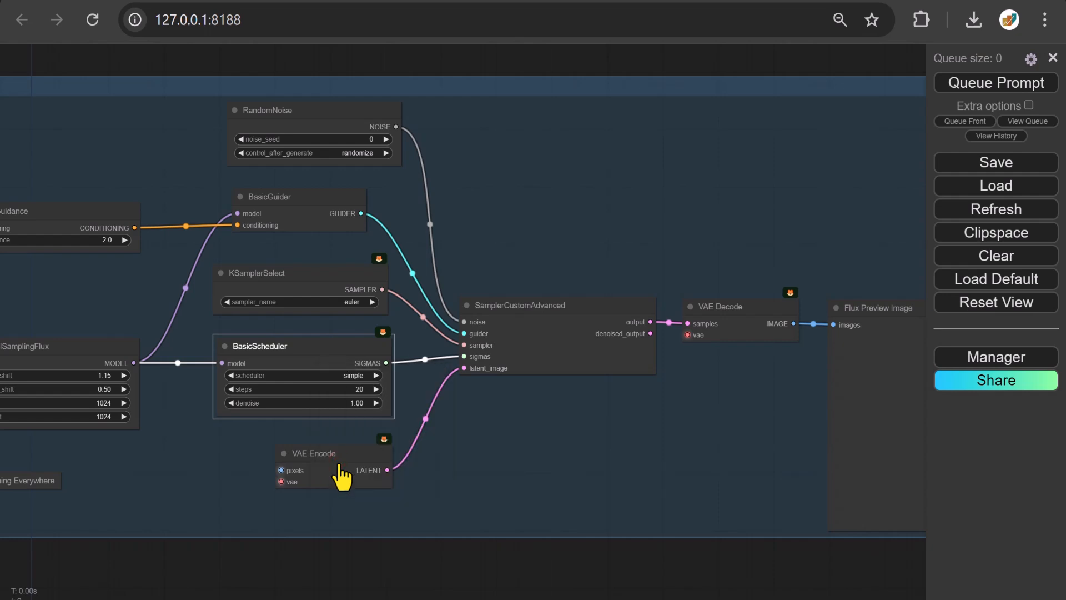
left_click(350, 404)
key("Return")
Compare the generated images in the Flux Preview Image and SD or SDXL Preview Image nodes.
left_click_drag(774, 468, 25, 408)
scroll(202, 398, "up", 5)
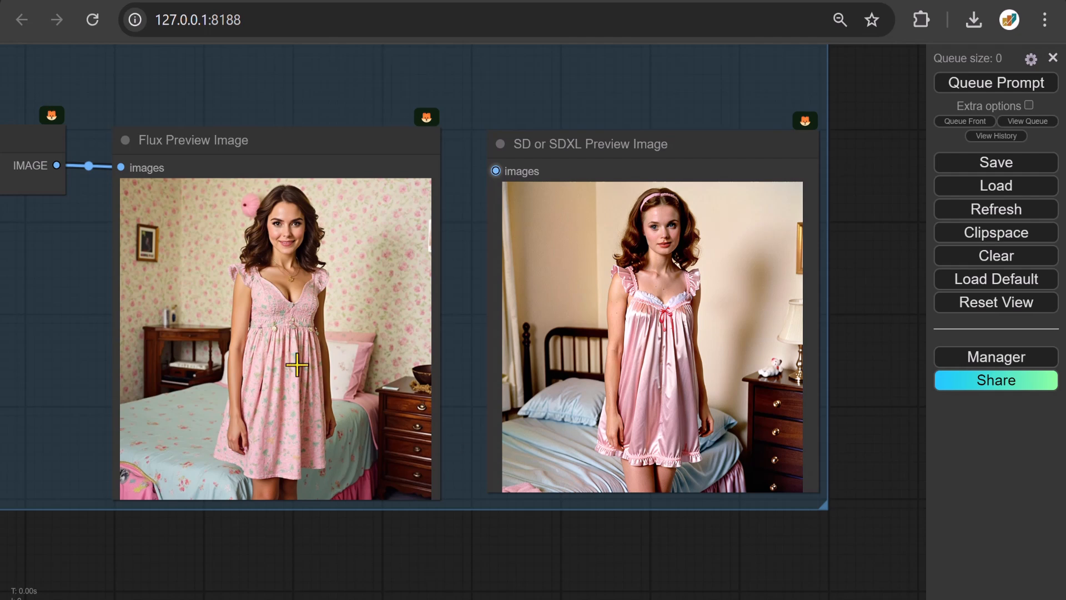
In the SD or SDXL LoRA group, set the positive prompt to "a muscular sexy woman, beach background" and load sdxl-Samaritan 3d Cartoon.safetensors.
scroll(297, 365, "down", 5)
left_click_drag(71, 516, 831, 492)
left_click_drag(59, 519, 614, 550)
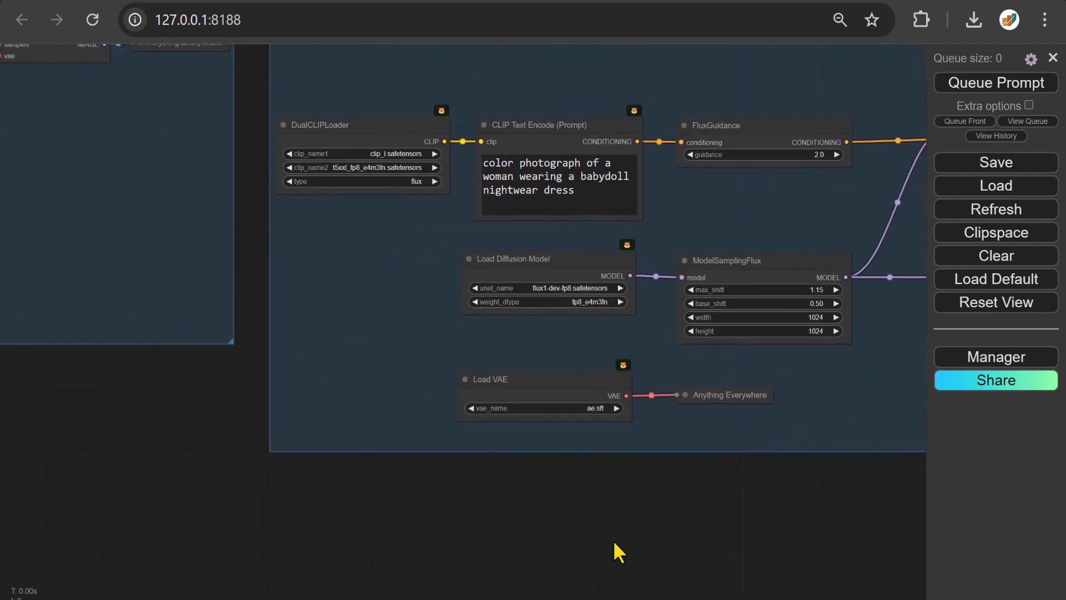
left_click_drag(232, 354, 233, 352)
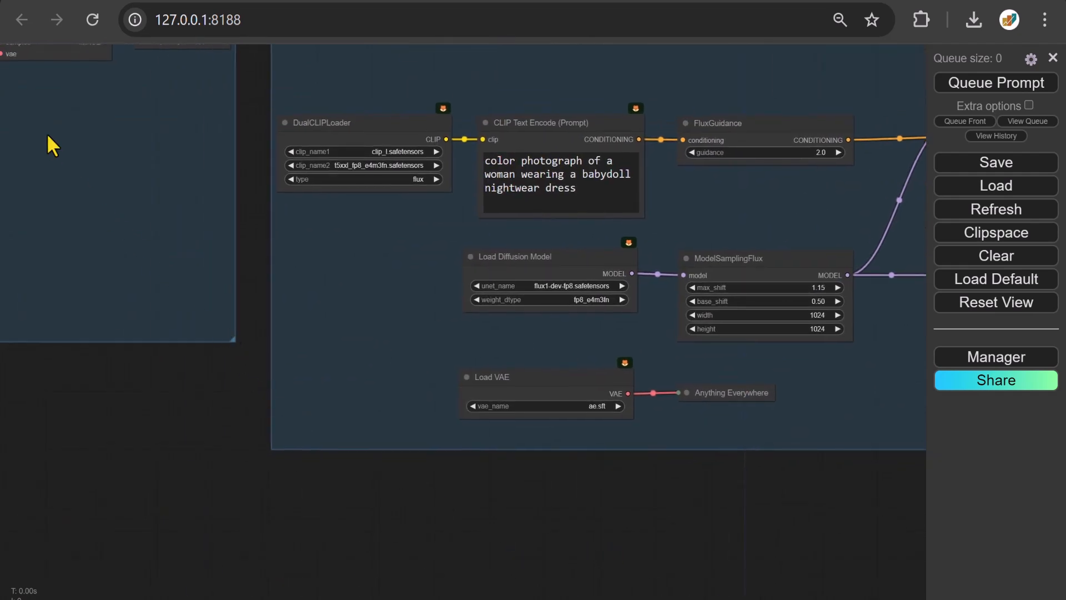
left_click_drag(47, 133, 942, 289)
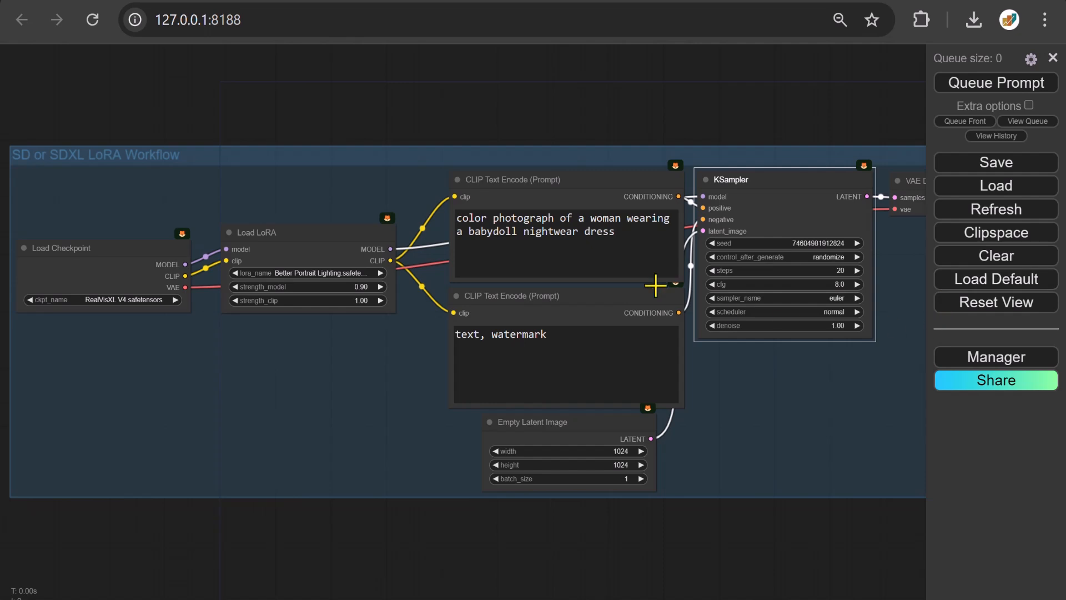
left_click(634, 241)
key("ctrl+a")
type("a ")
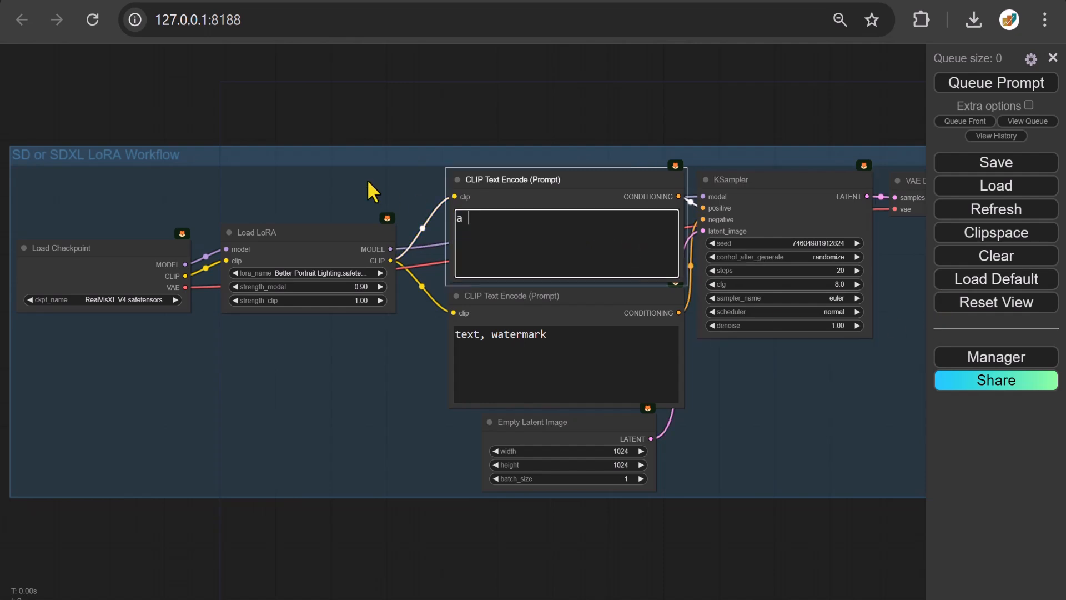
type("muscular sexy woman")
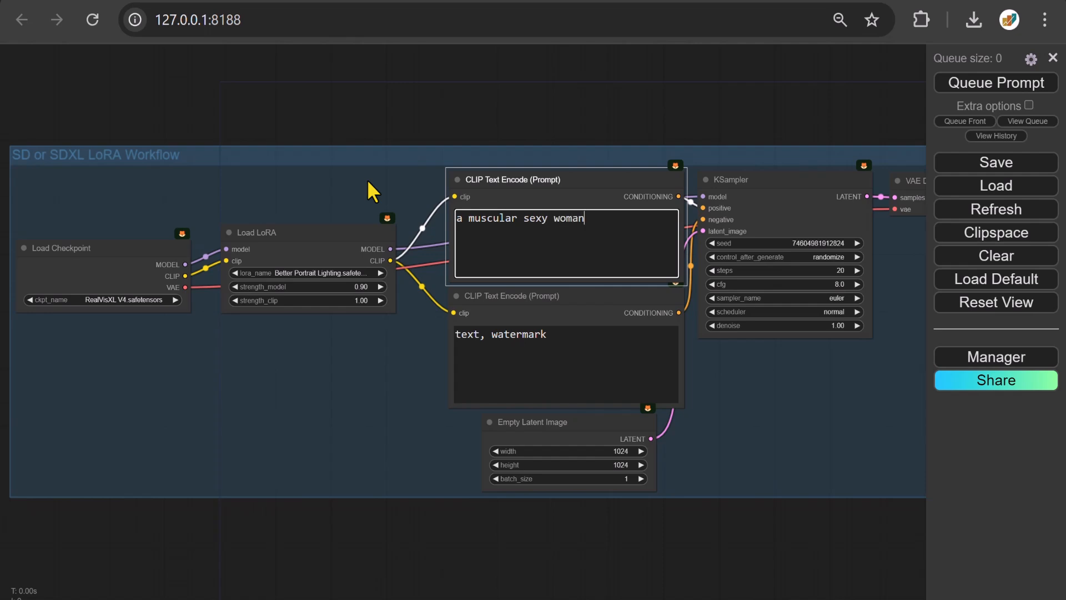
type(", beach background")
left_click(315, 272)
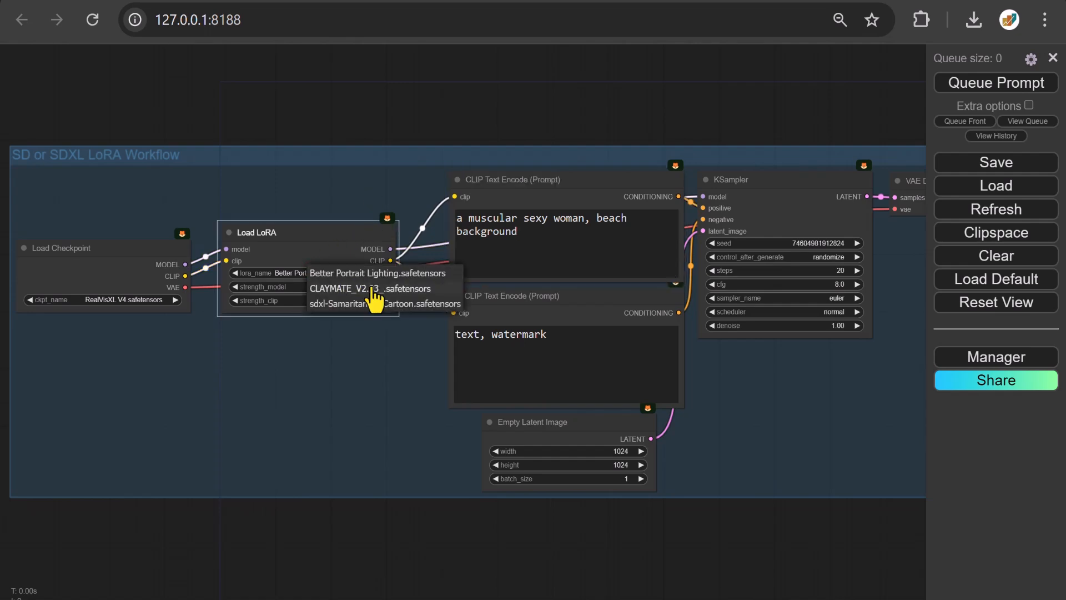
left_click(353, 309)
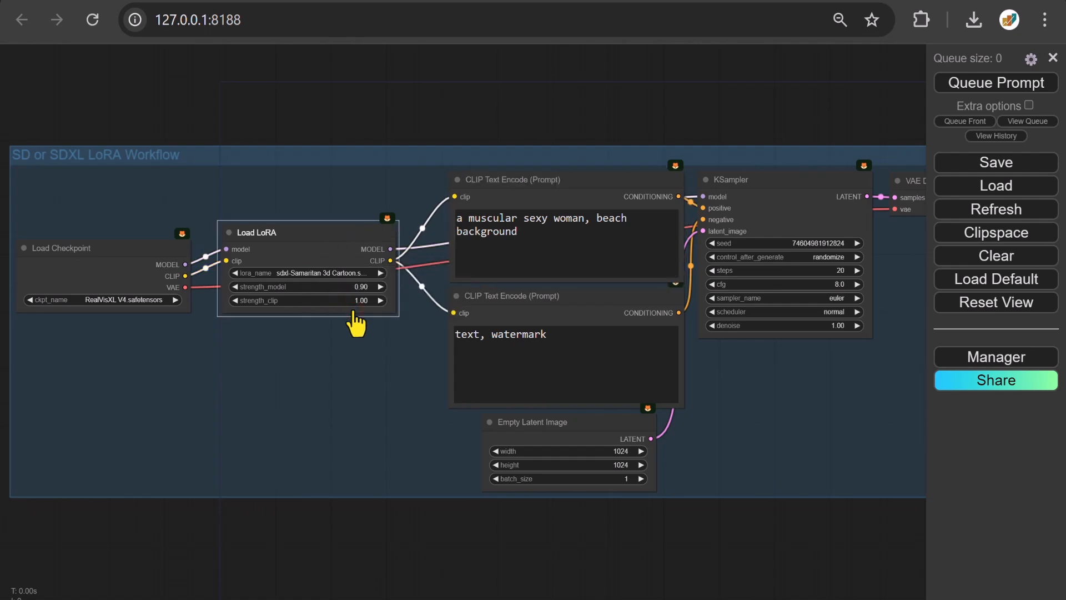
Replace the Flux group's CLIP Text Encode prompt with a copy of the positive prompt from the SD or SDXL LoRA Workflow group.
triple_click(533, 237)
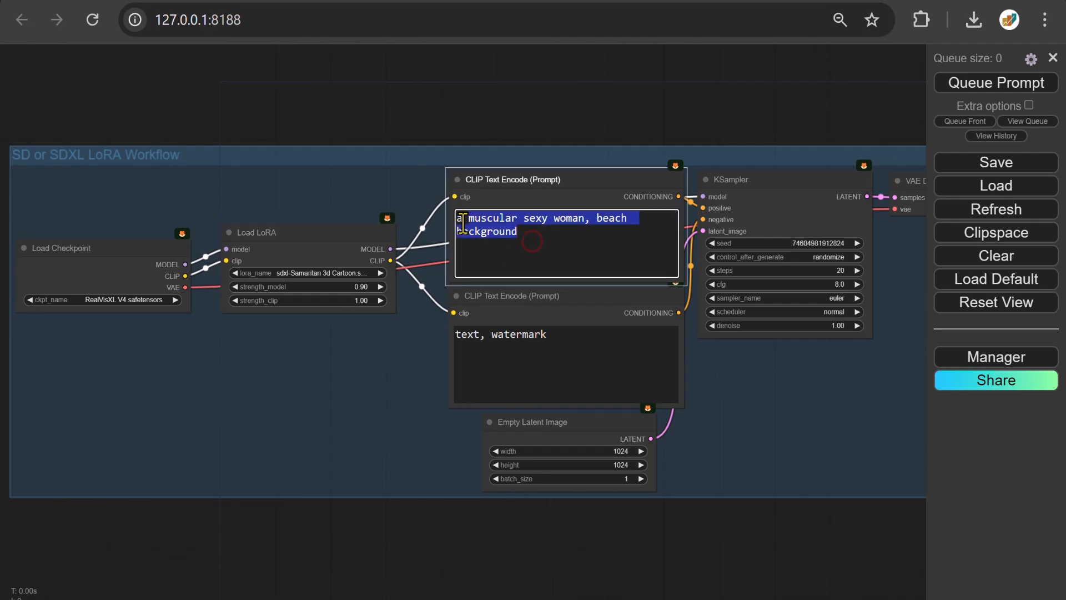
right_click(458, 218)
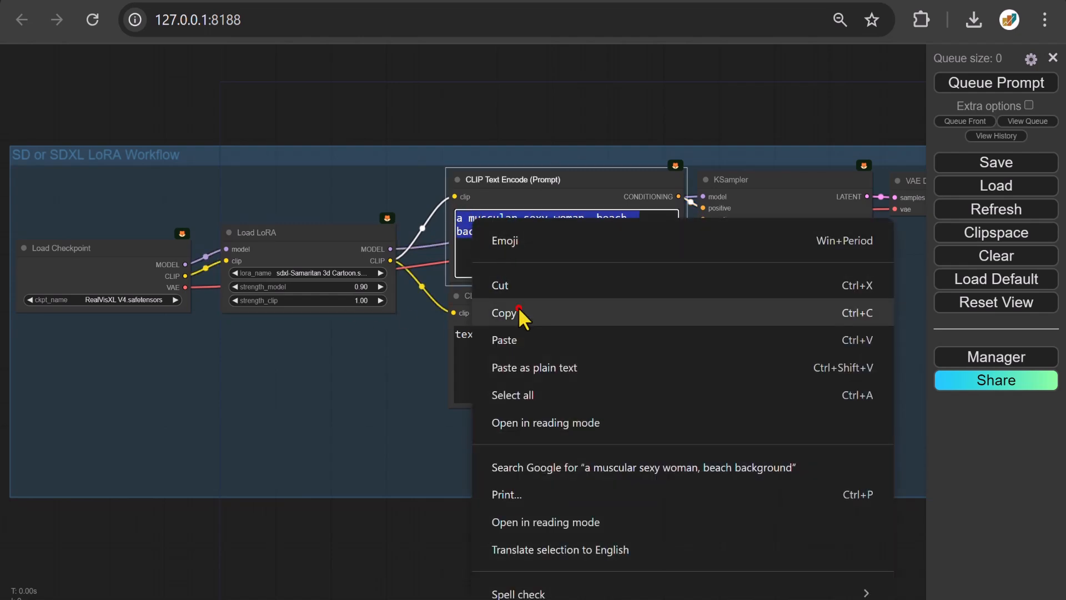
left_click(518, 309)
left_click_drag(803, 387, 3, 319)
triple_click(624, 279)
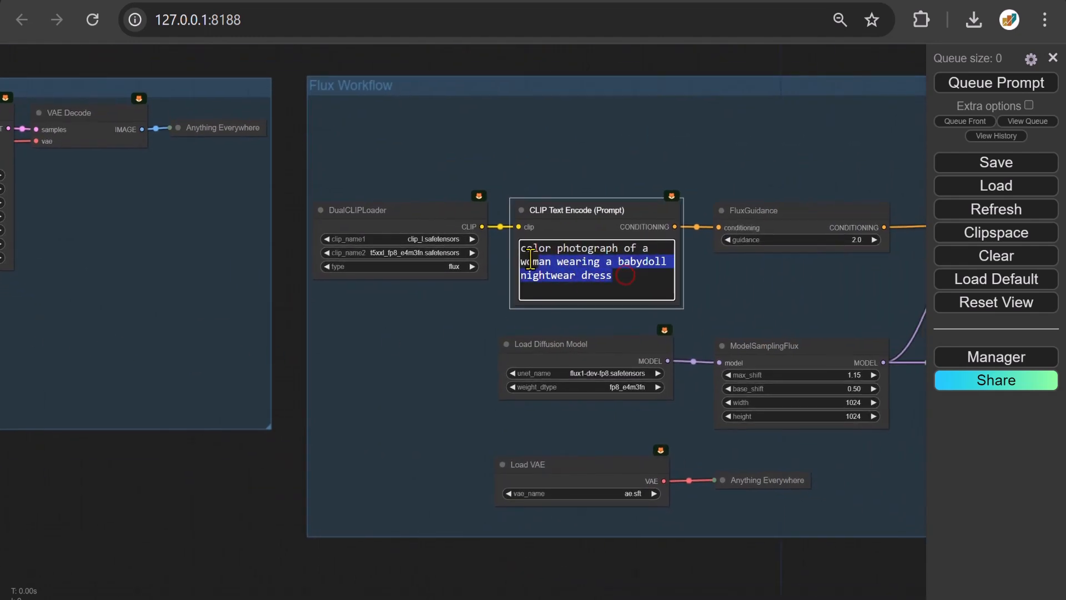
right_click(551, 271)
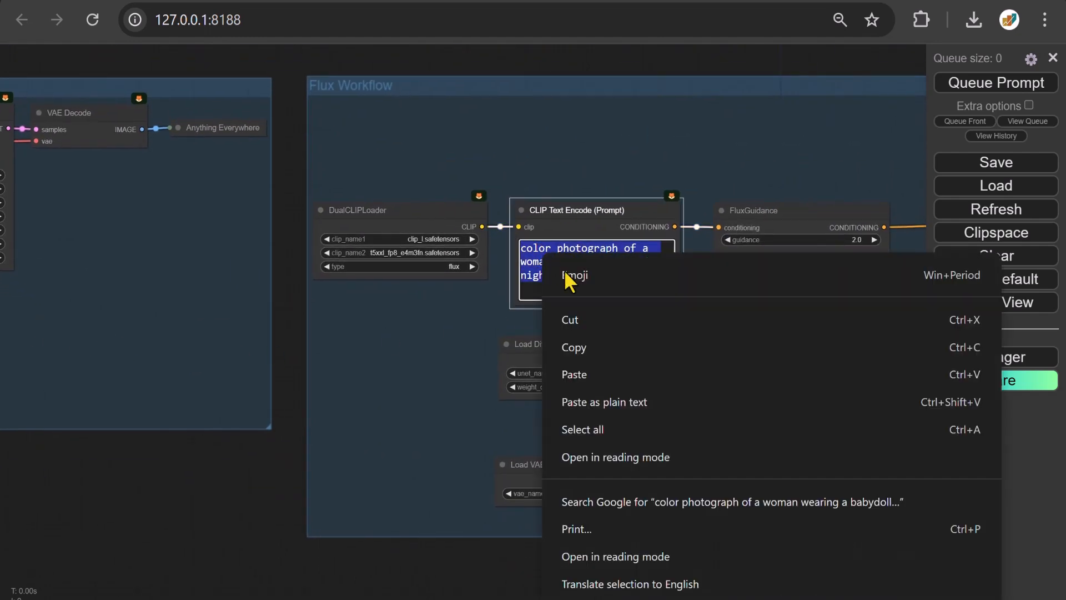
left_click(590, 368)
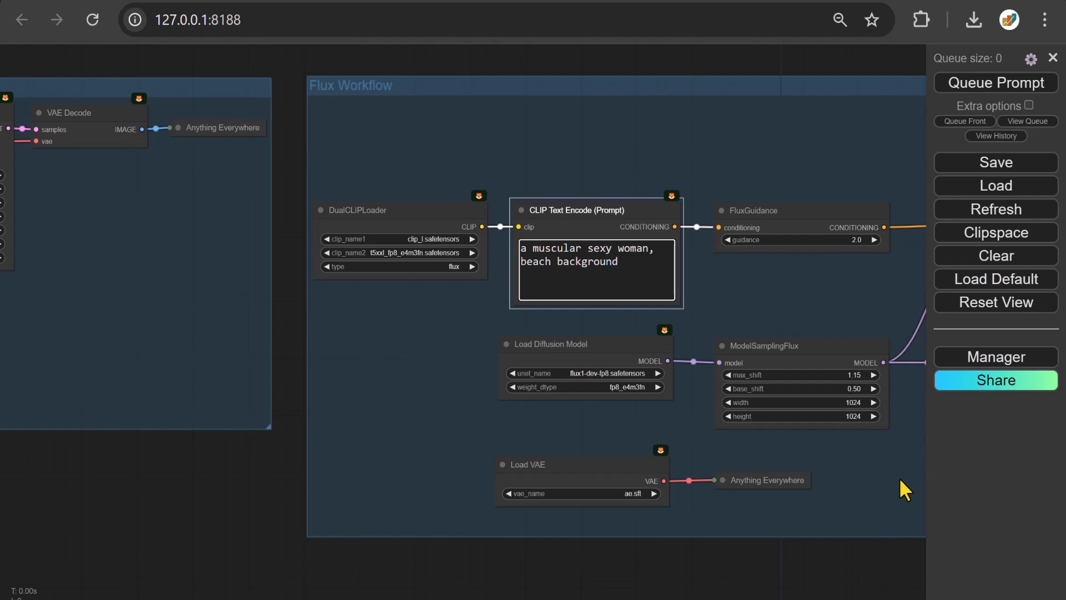
Queue the workflow with the new prompt and LoRA, keeping the Flux and SD or SDXL preview nodes in view.
left_click_drag(898, 477, 2, 350)
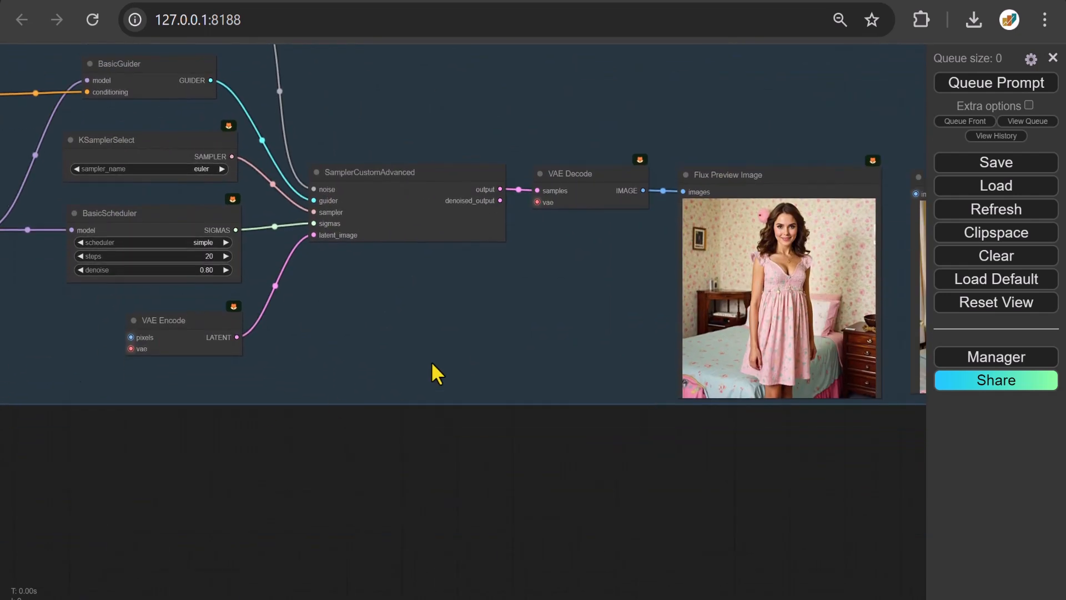
left_click_drag(621, 294, 19, 285)
scroll(287, 322, "up", 6)
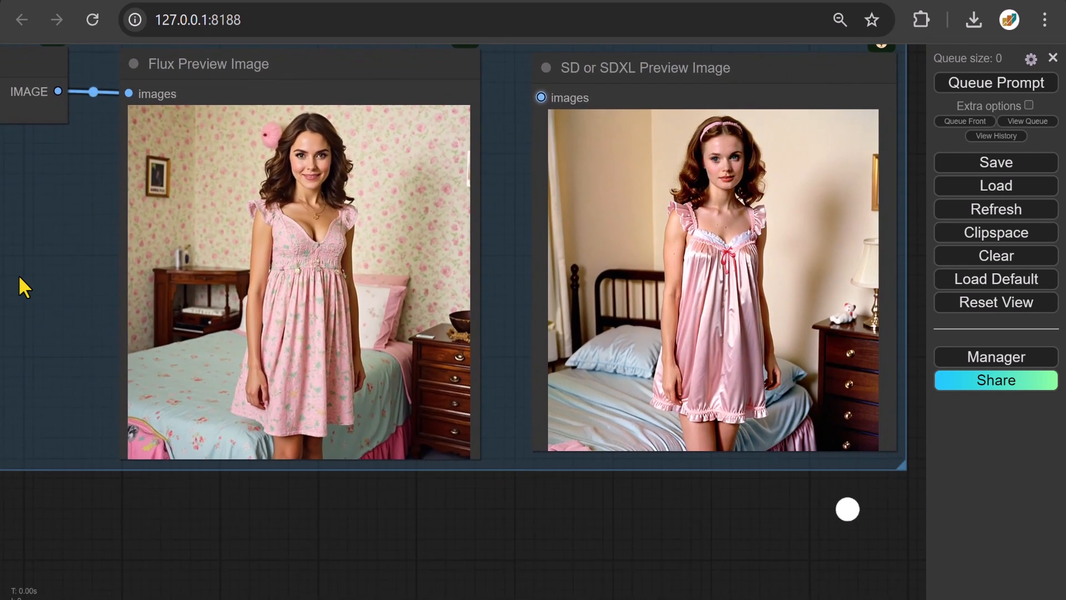
left_click(956, 89)
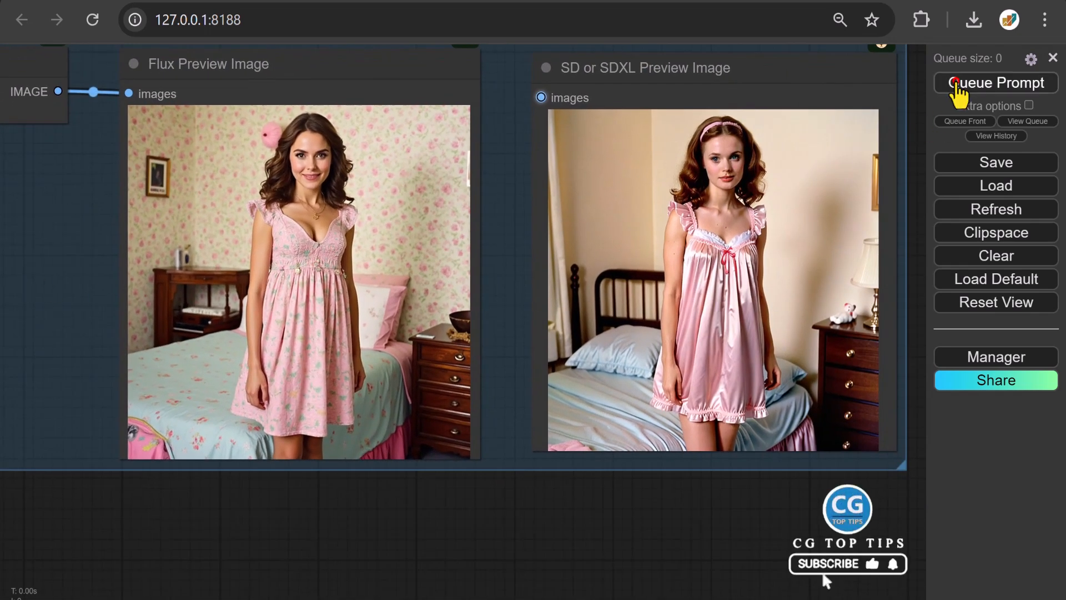